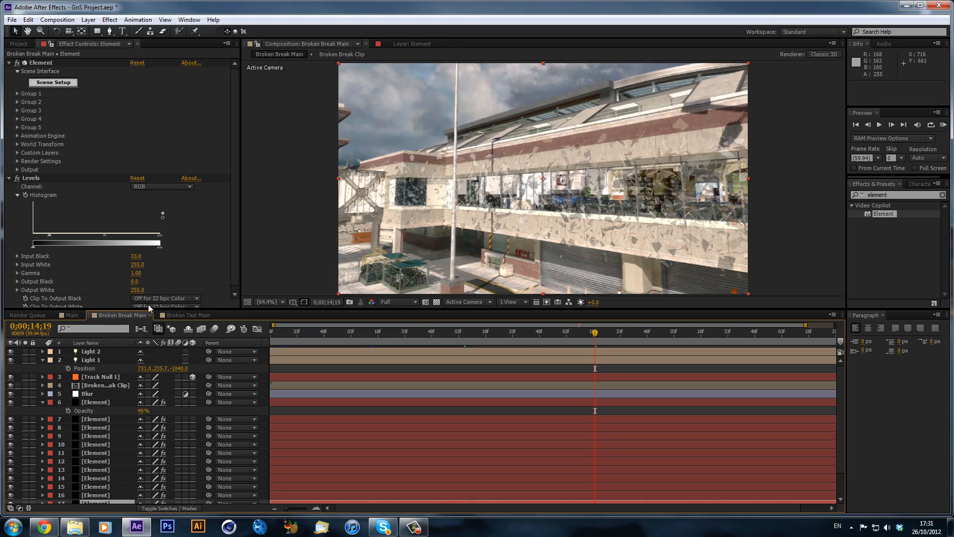
Review the shattered-text animation in the Broken Text Main composition up to about 0;00;09;51 and save the project
click(197, 315)
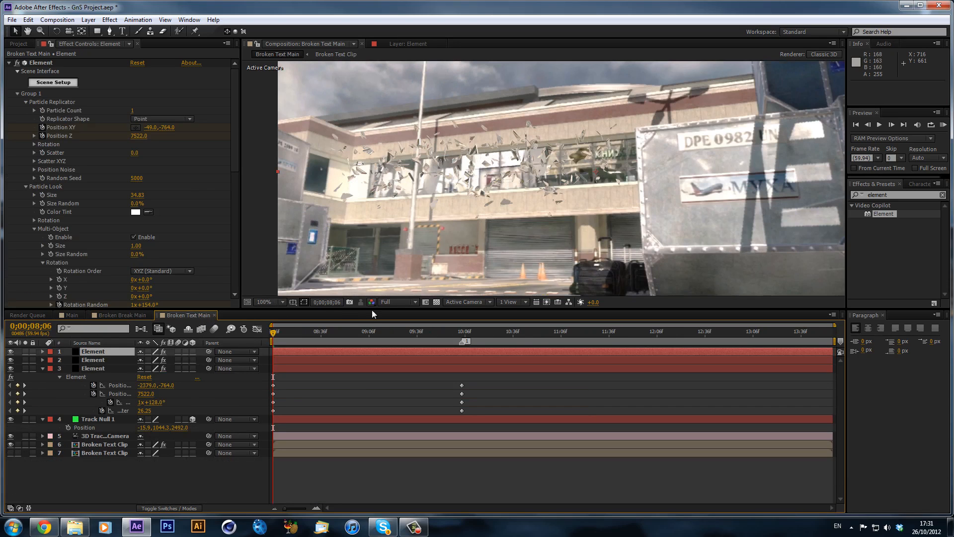
drag(347, 330, 386, 330)
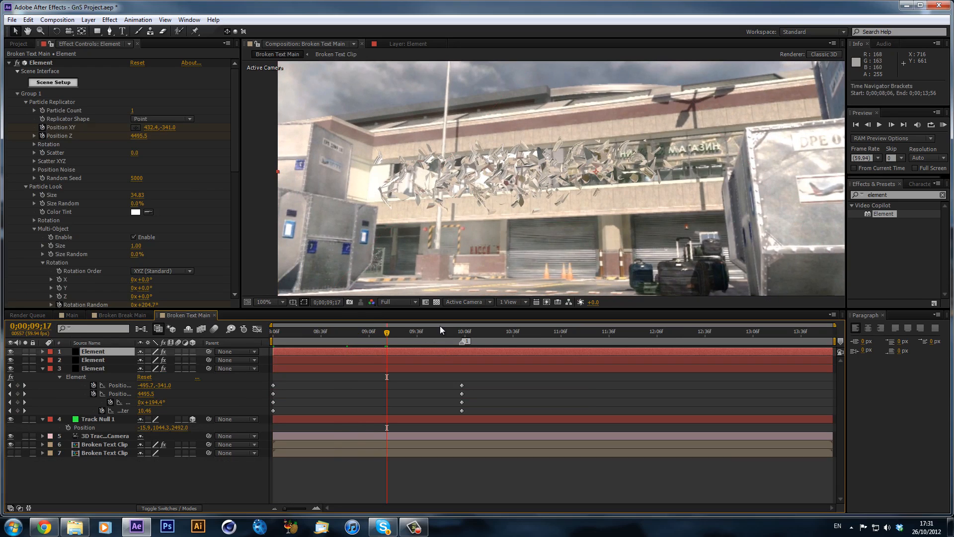
click(442, 337)
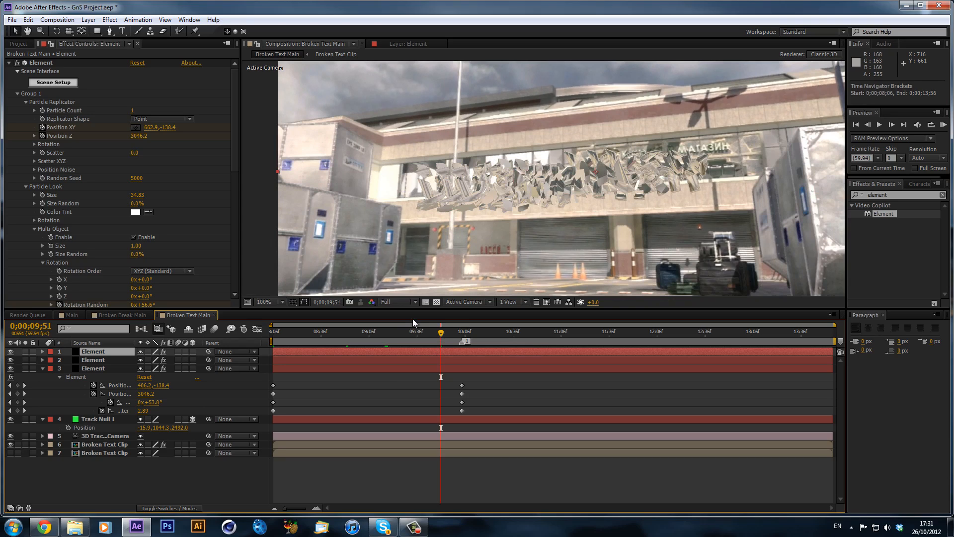
key(ctrl+s)
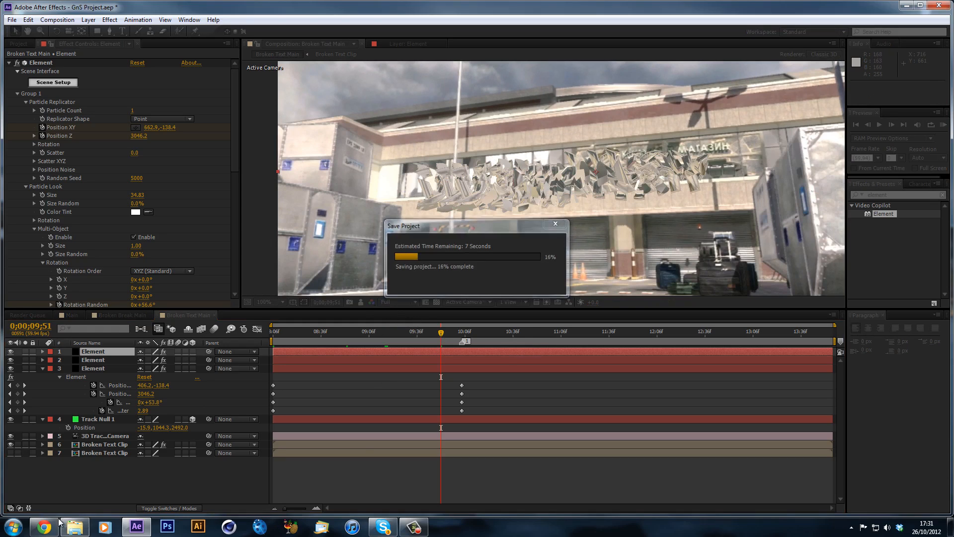
Switch to Windows Explorer to check the Defiansy Break C4D file in the Intro folder, then return to After Effects
click(74, 526)
click(180, 127)
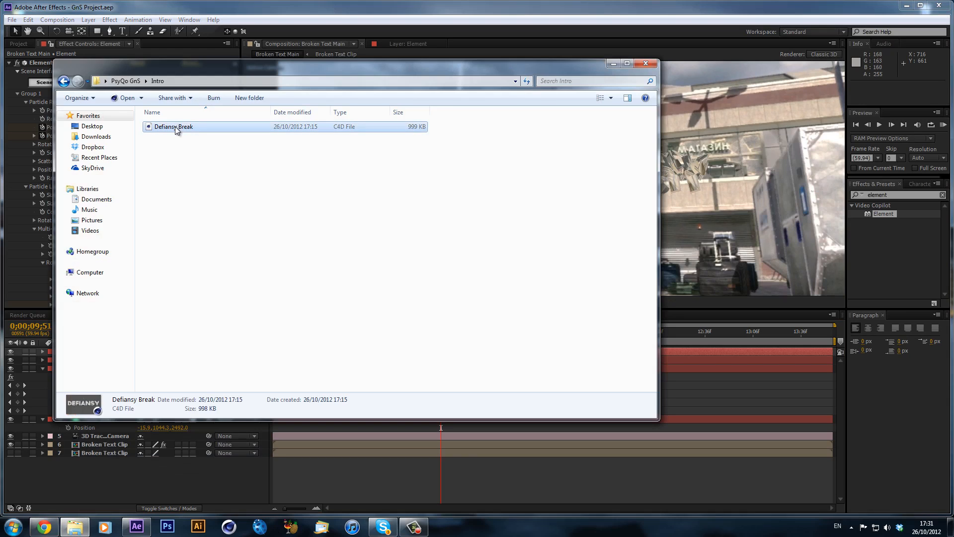
click(612, 63)
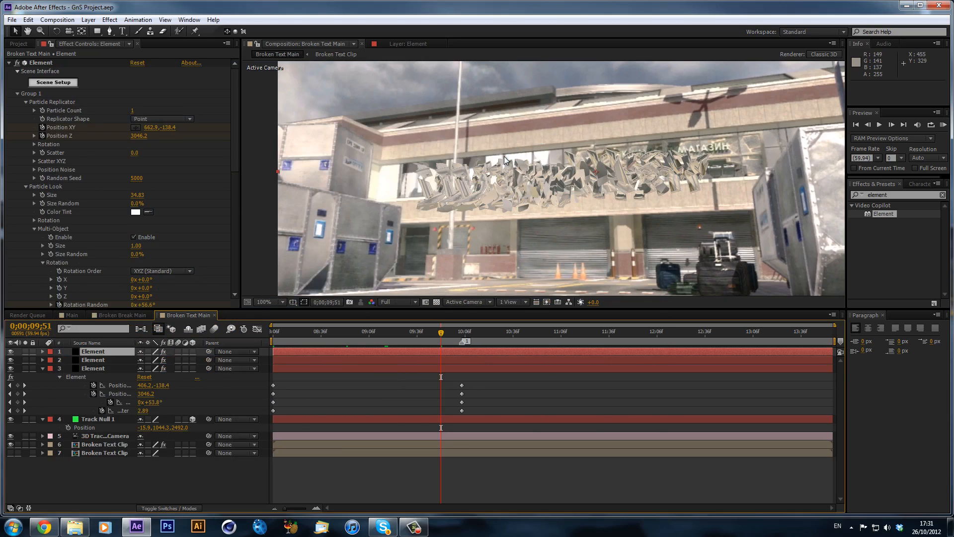
Set the opacity of all three Element layers in Broken Text Main to 75% and check the result at another frame
click(368, 332)
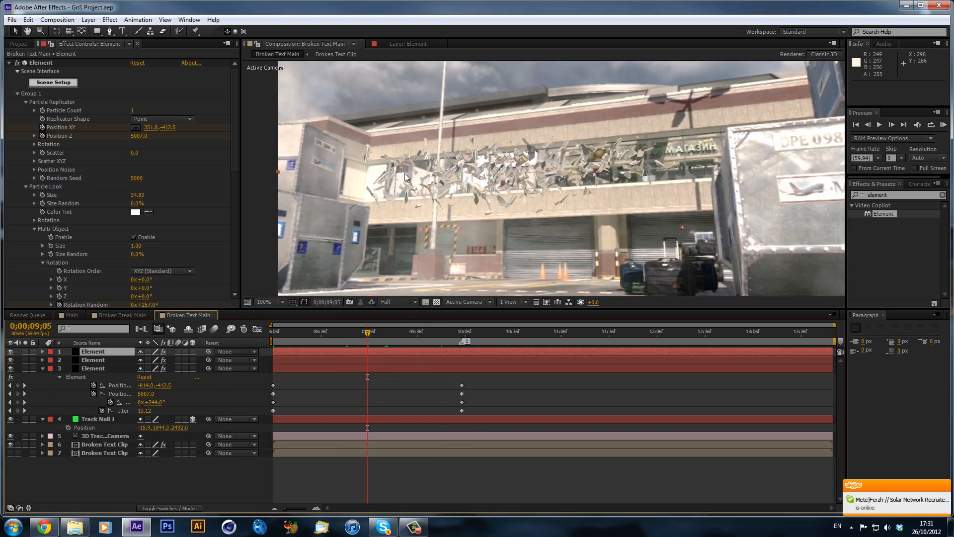
click(324, 331)
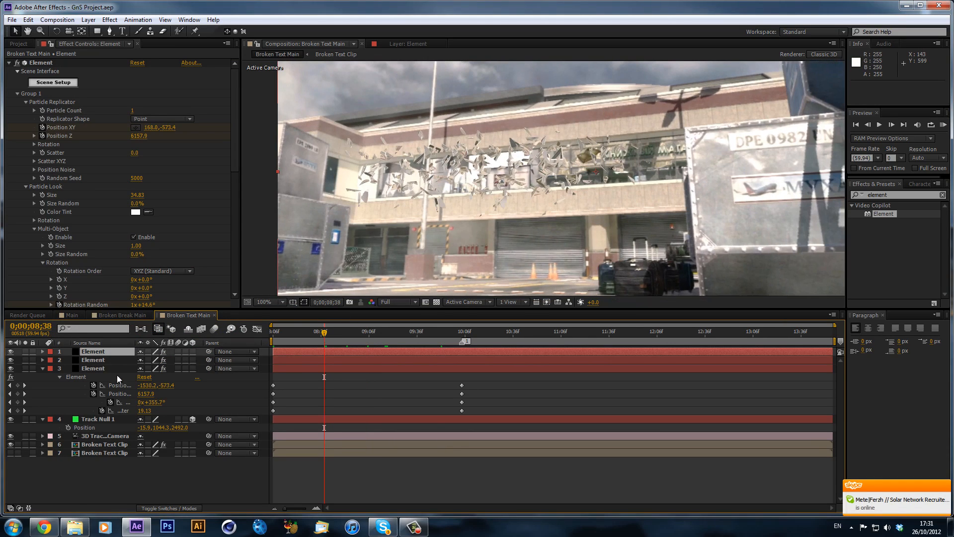
shift+click(120, 369)
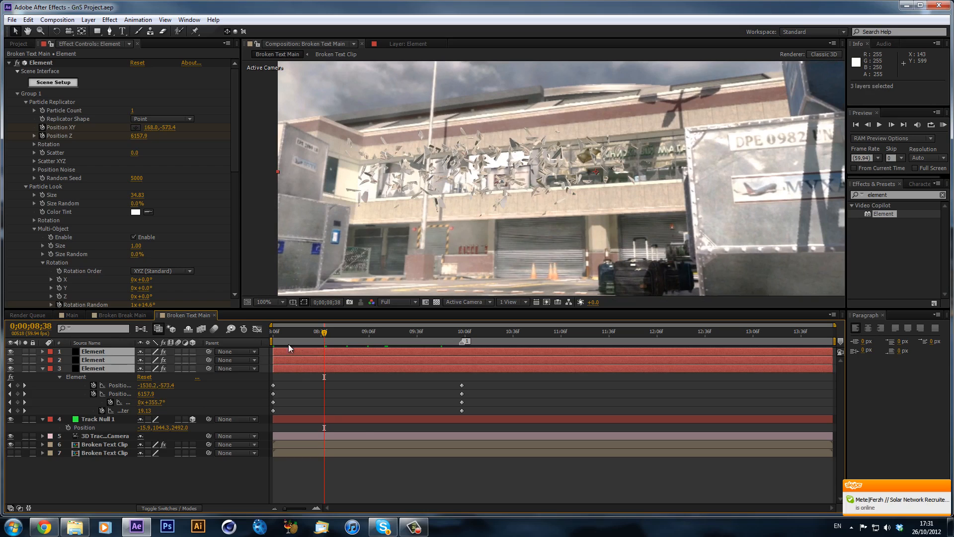
key(t)
click(146, 360)
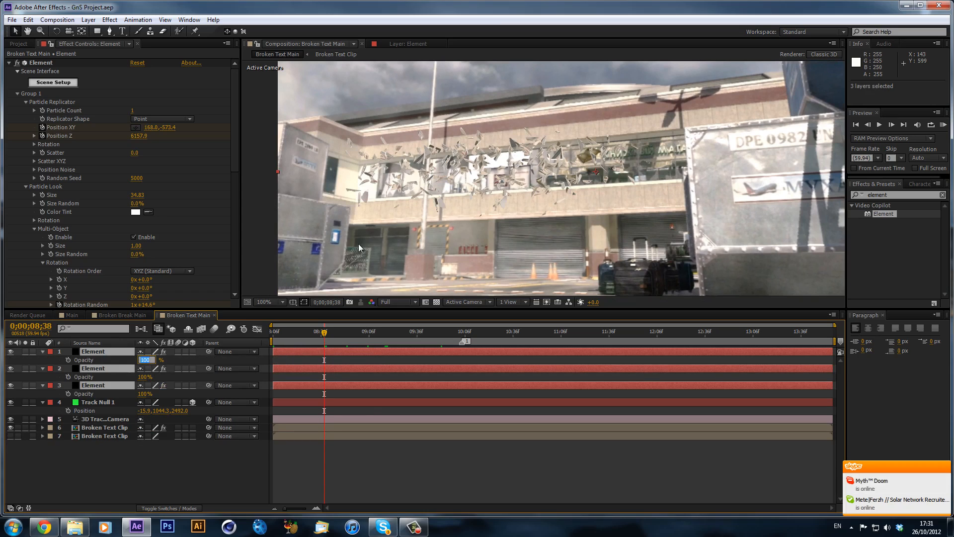
text(75)
key(Return)
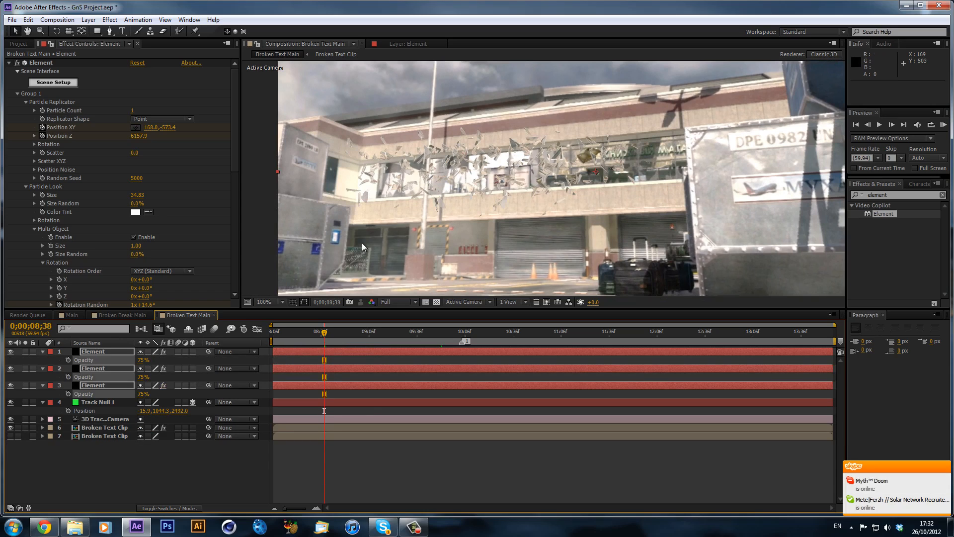
click(398, 332)
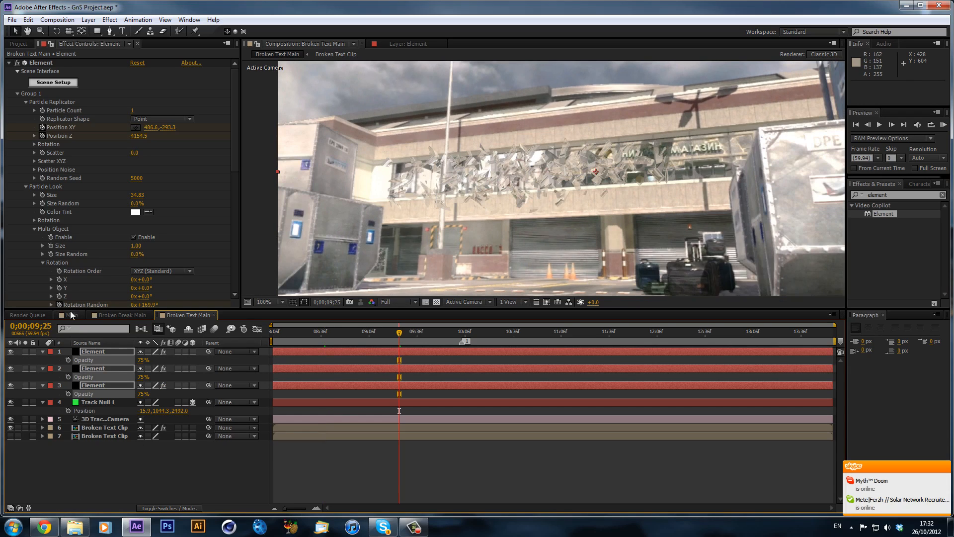
Examine the Levels settings on the selected Element layer in the Broken Break Main composition
click(109, 315)
click(66, 189)
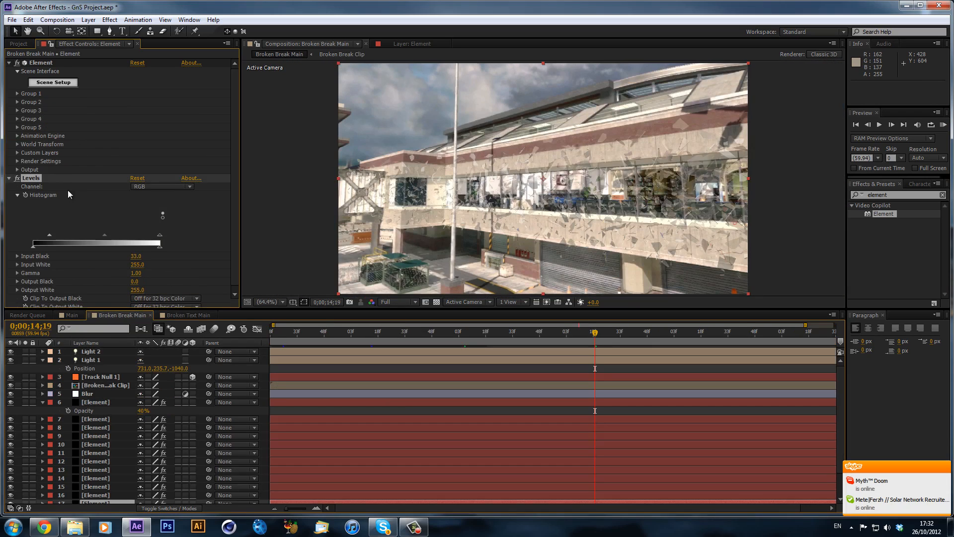
scroll(143, 203, down, 1)
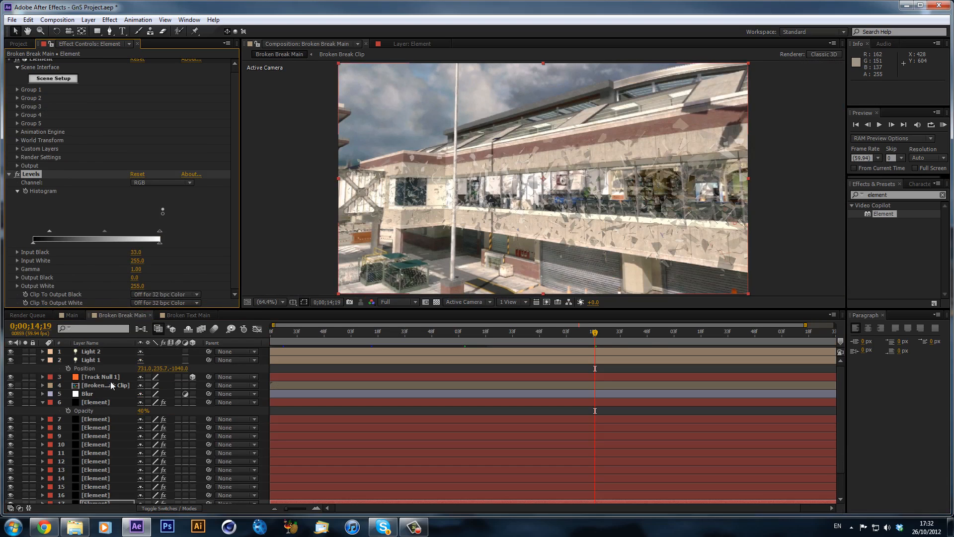
Return to Broken Text Main and reveal the effects and keyframed properties of the three Element layers
click(188, 314)
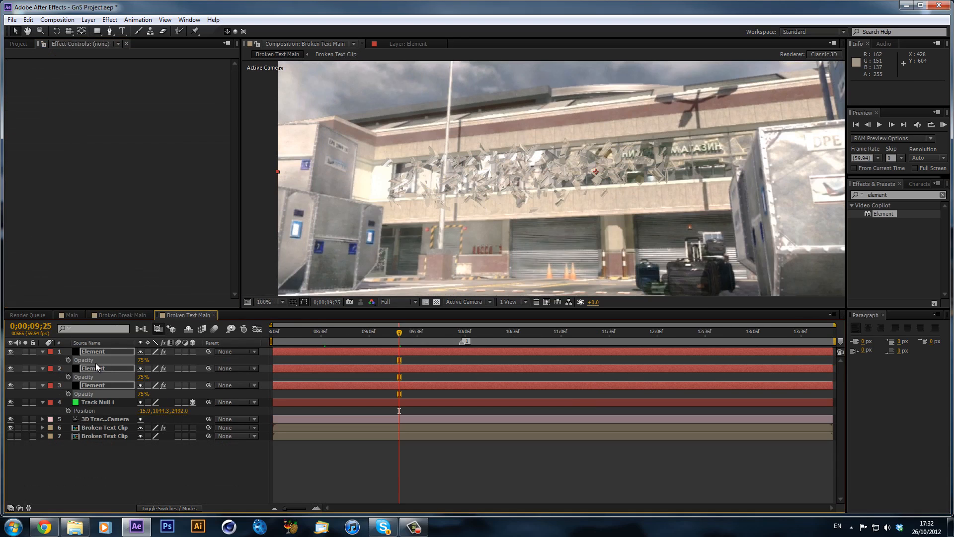
key(shift+e)
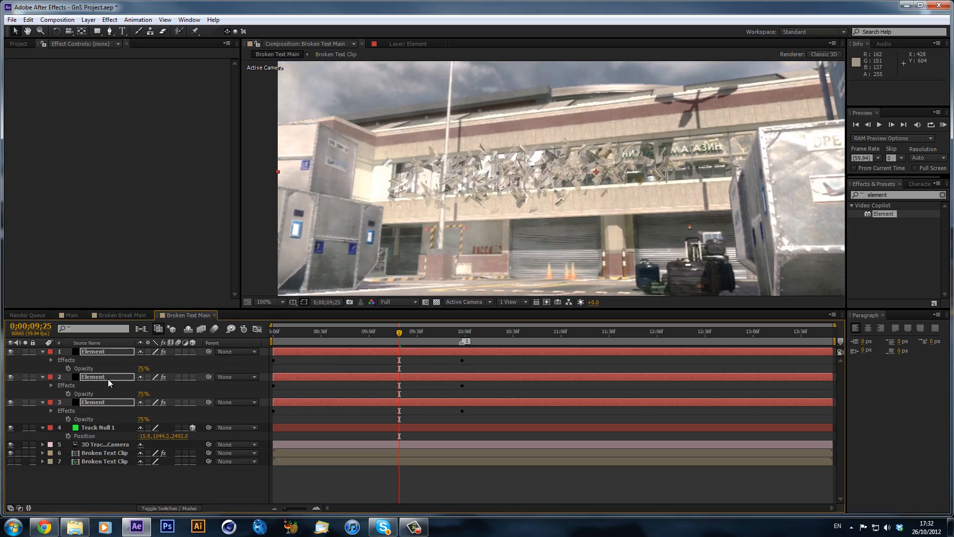
key(u)
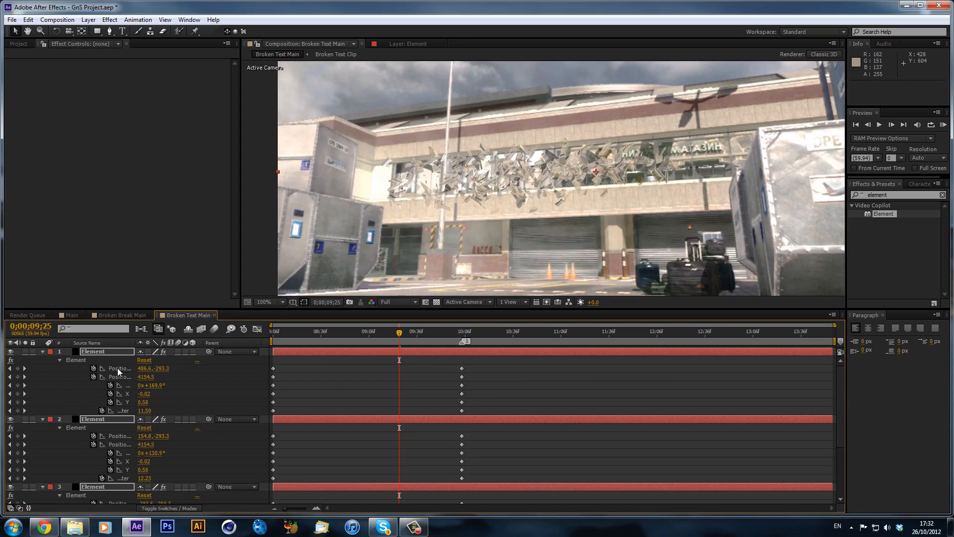
click(105, 348)
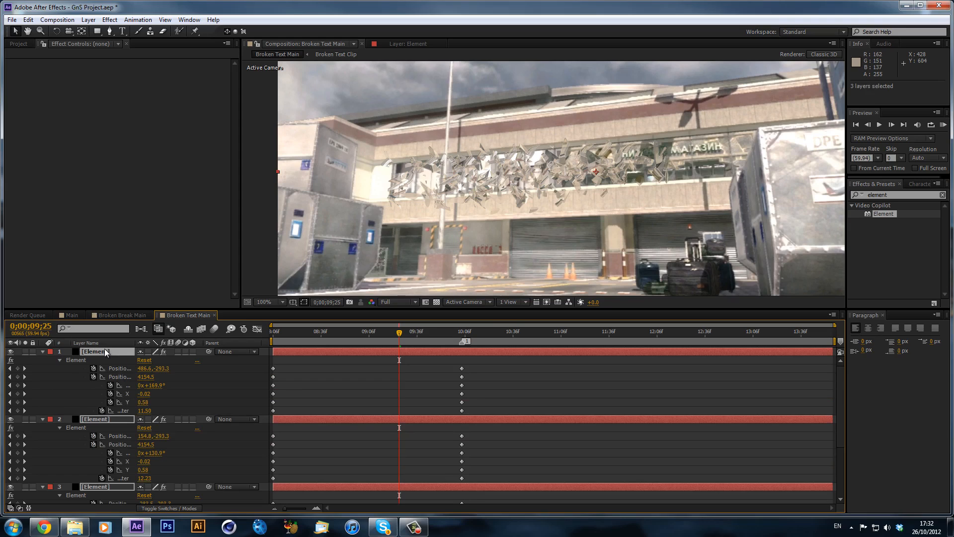
click(102, 244)
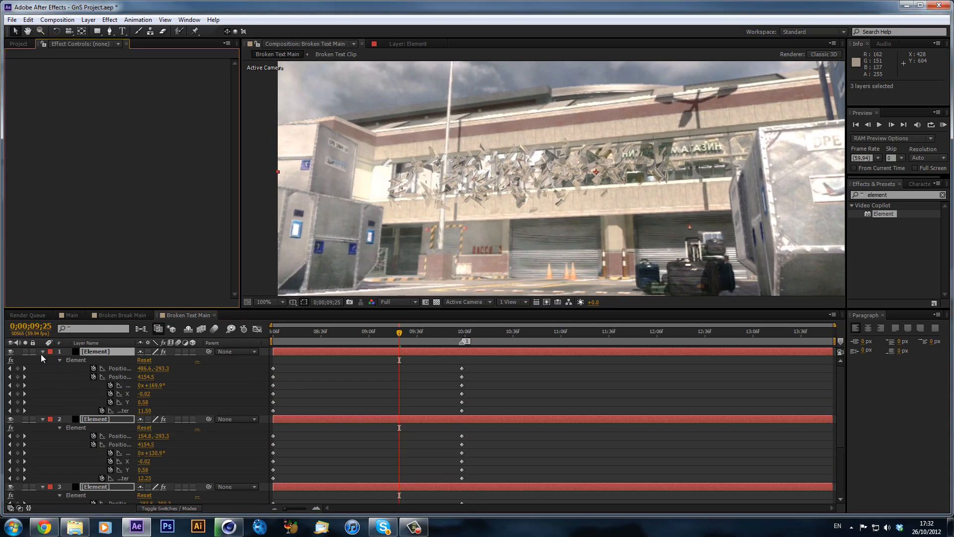
Collapse the keyframed properties and inspect the effect settings of each Element layer, including Levels on the third
key(u)
click(88, 418)
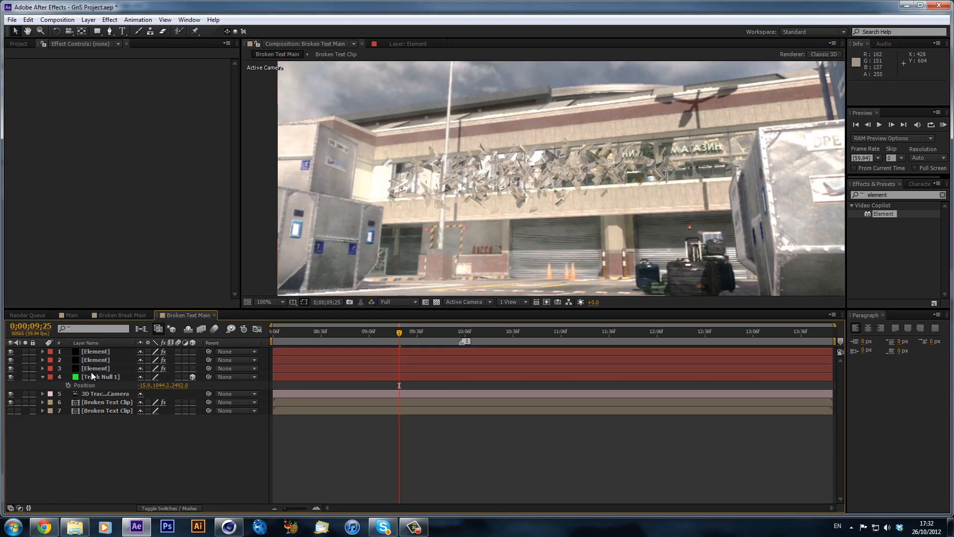
click(92, 370)
scroll(171, 211, down, 20)
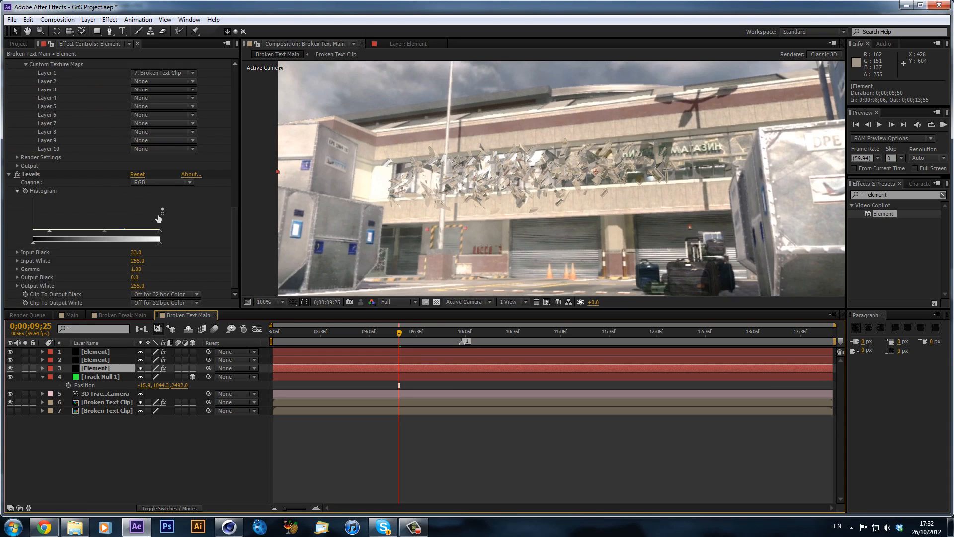
click(108, 357)
scroll(129, 180, down, 15)
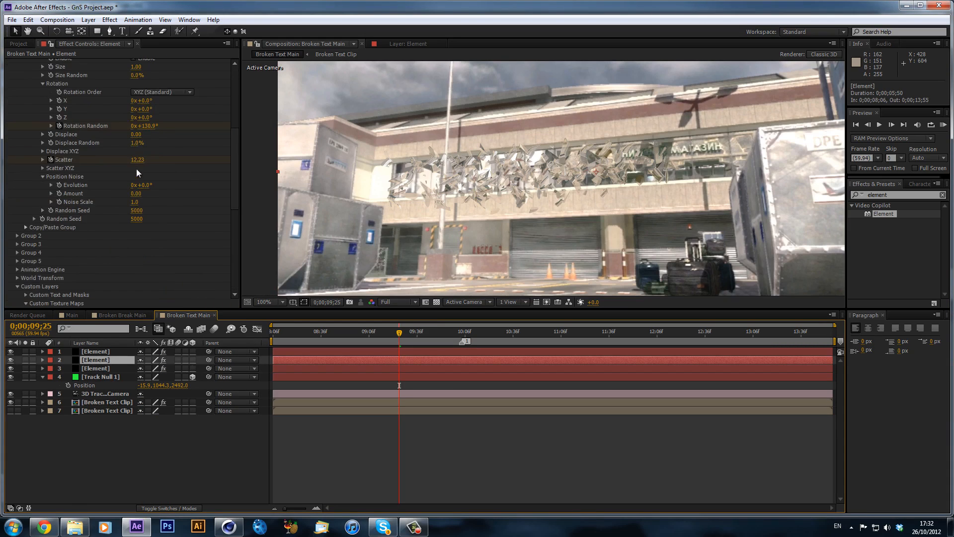
click(112, 351)
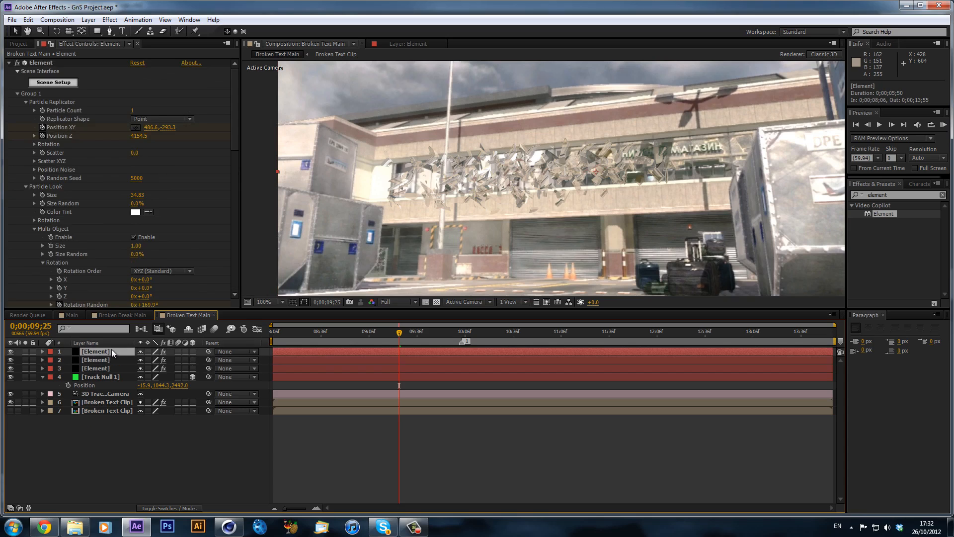
Set the opacity of the second Element layer to 50%
click(316, 331)
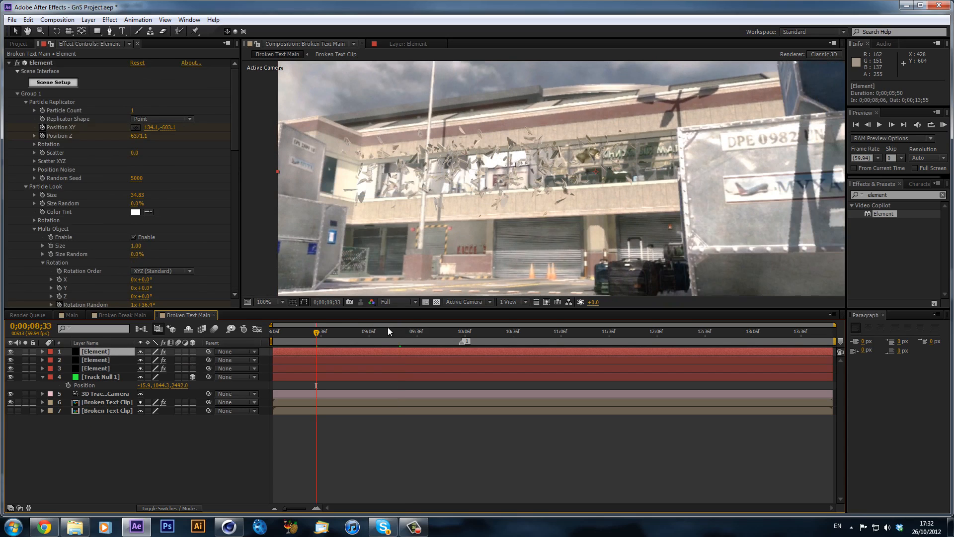
click(285, 333)
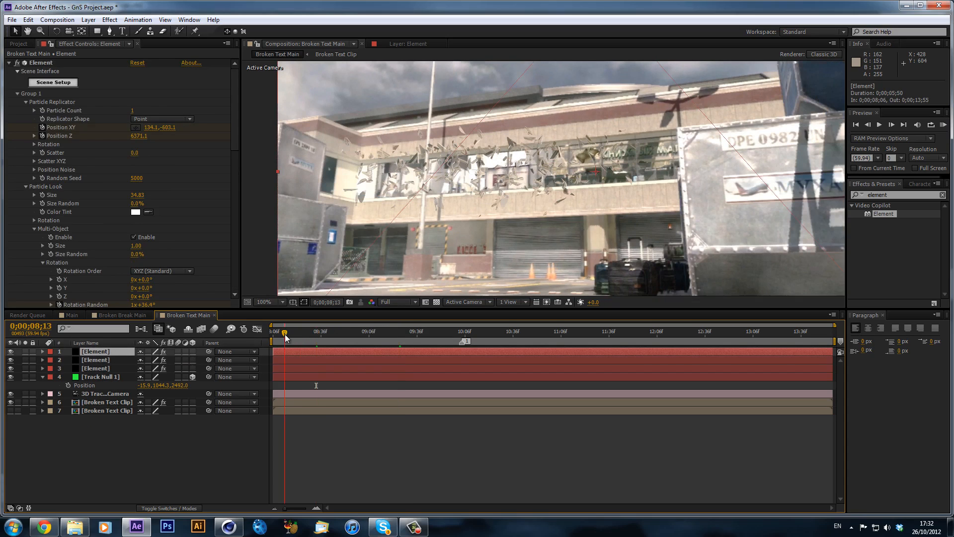
shift+click(112, 367)
key(t)
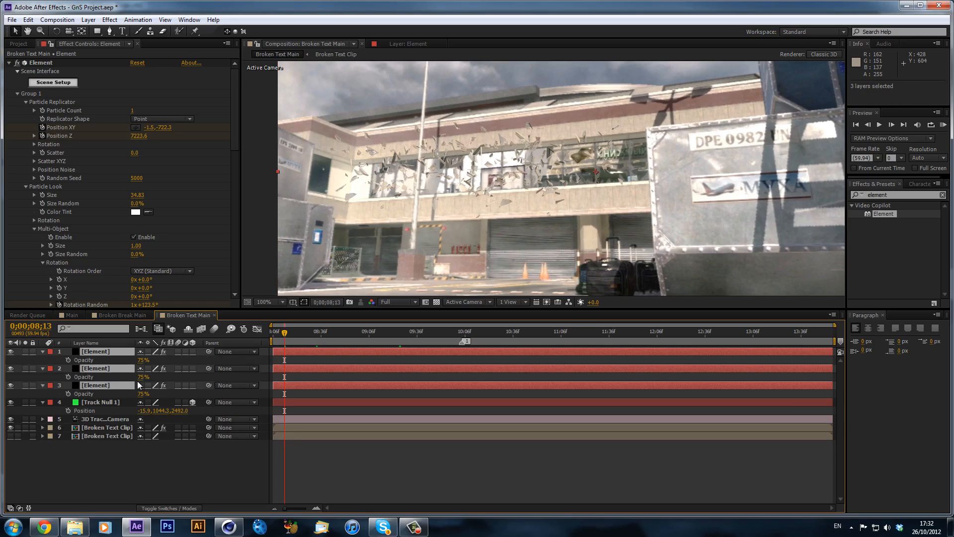
click(144, 377)
text(50)
key(Return)
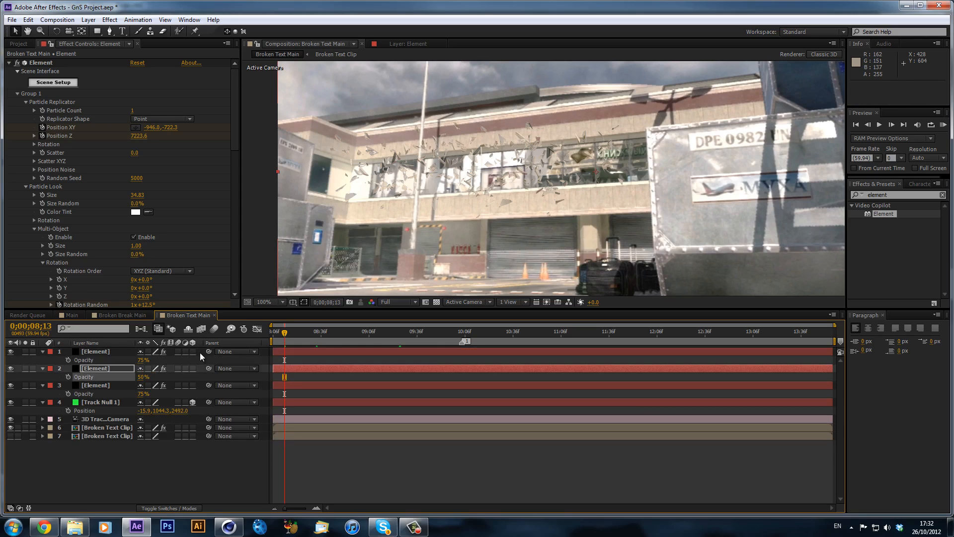
Show the assembled text at about 0;00;10;29, deselect the layers and set the composition viewer to Fit up to 100%
click(503, 332)
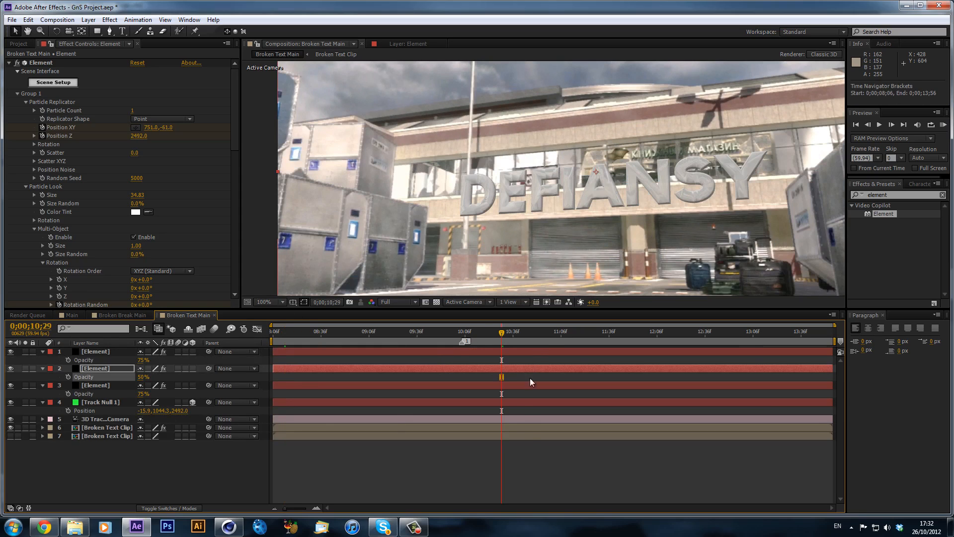
click(549, 455)
click(278, 300)
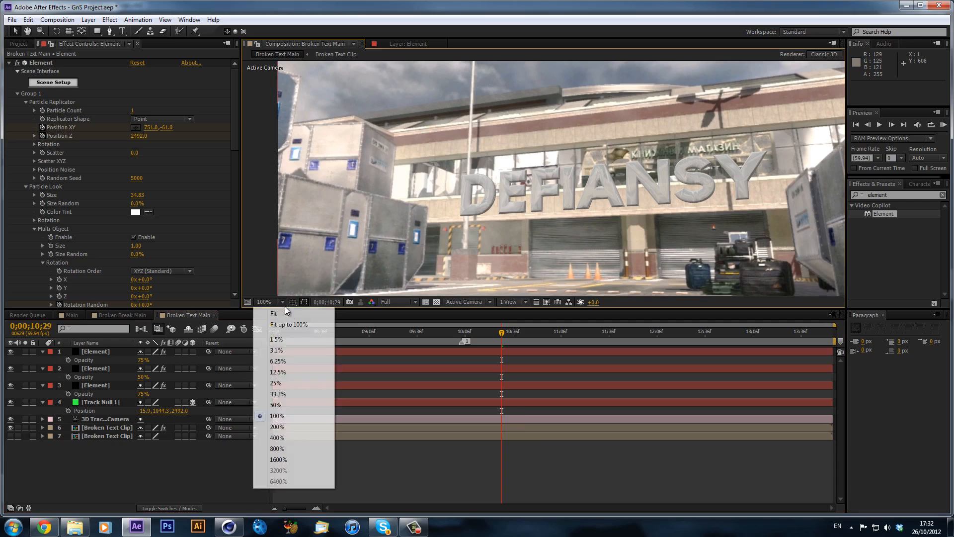
click(298, 326)
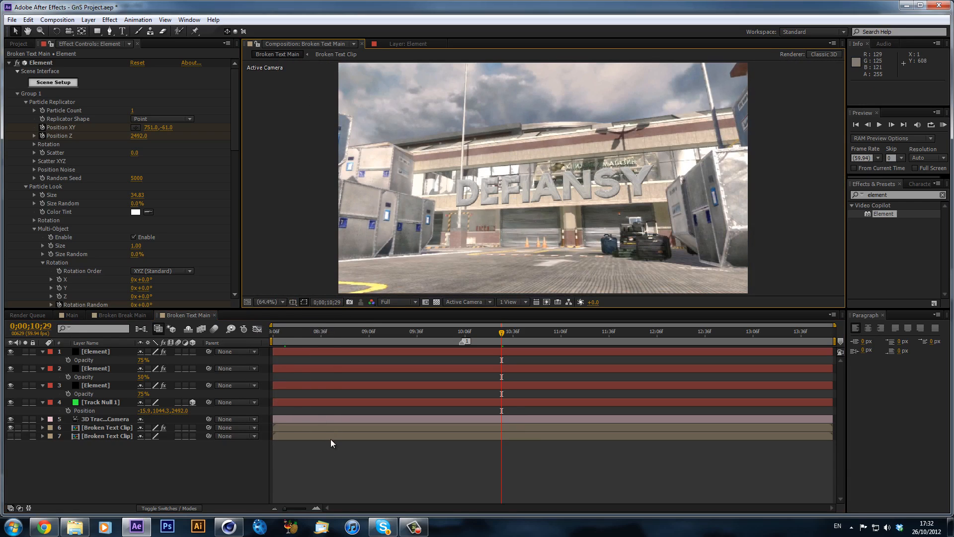
Review the DEFIANSY text at several frames between about 0;00;09;13 and 0;00;12;12 of the composition
click(616, 338)
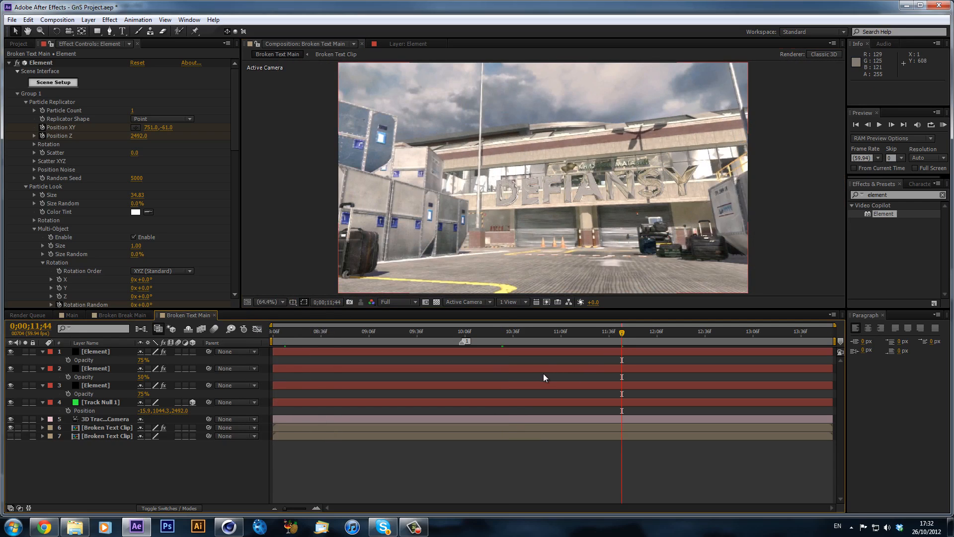
click(557, 337)
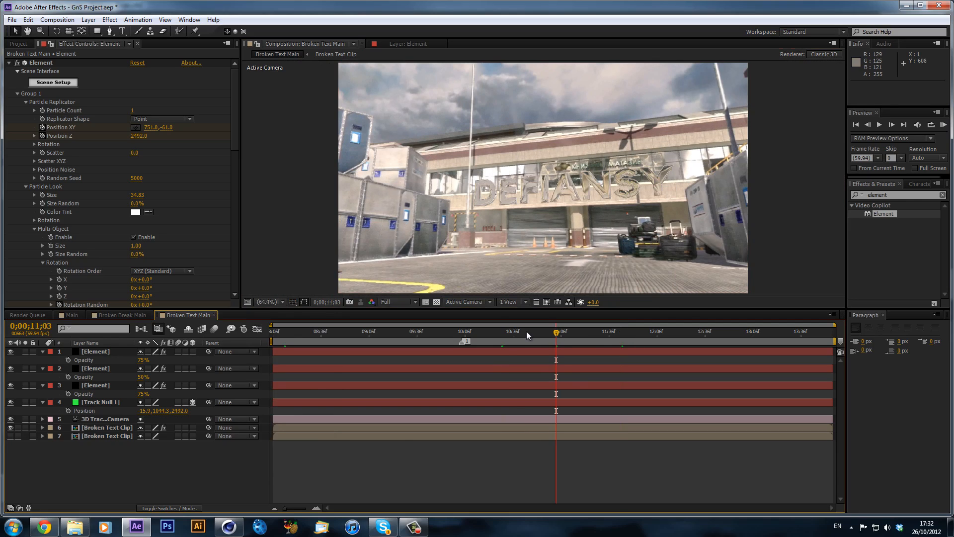
click(515, 337)
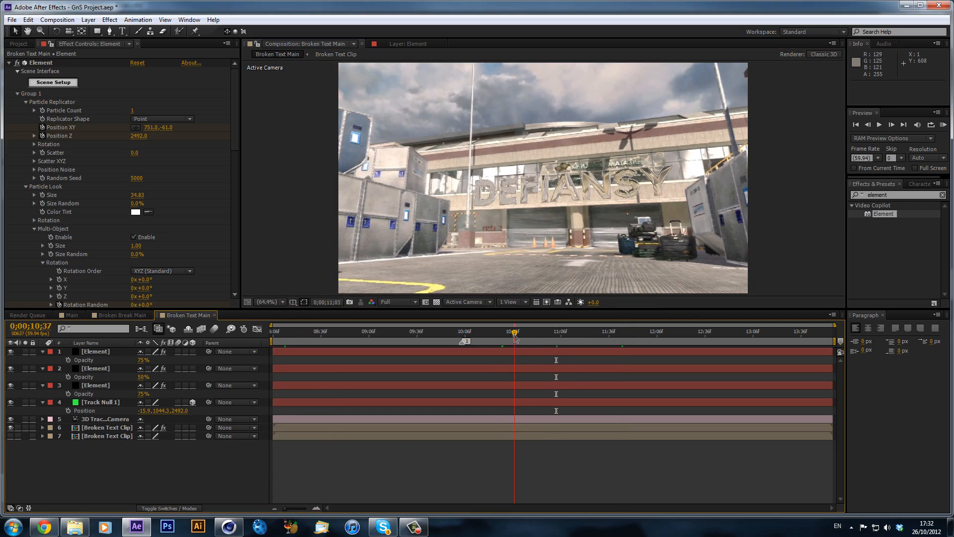
click(381, 332)
drag(381, 332, 420, 332)
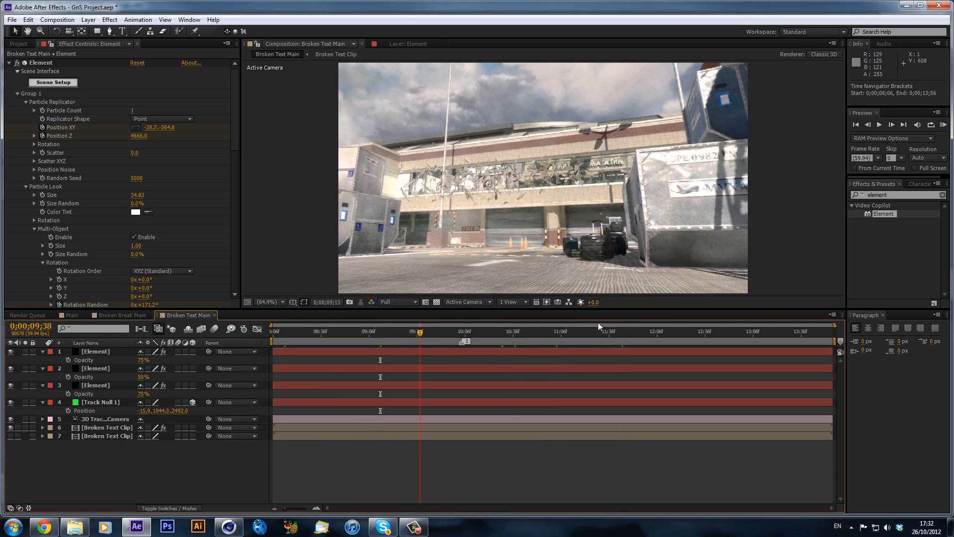
click(667, 332)
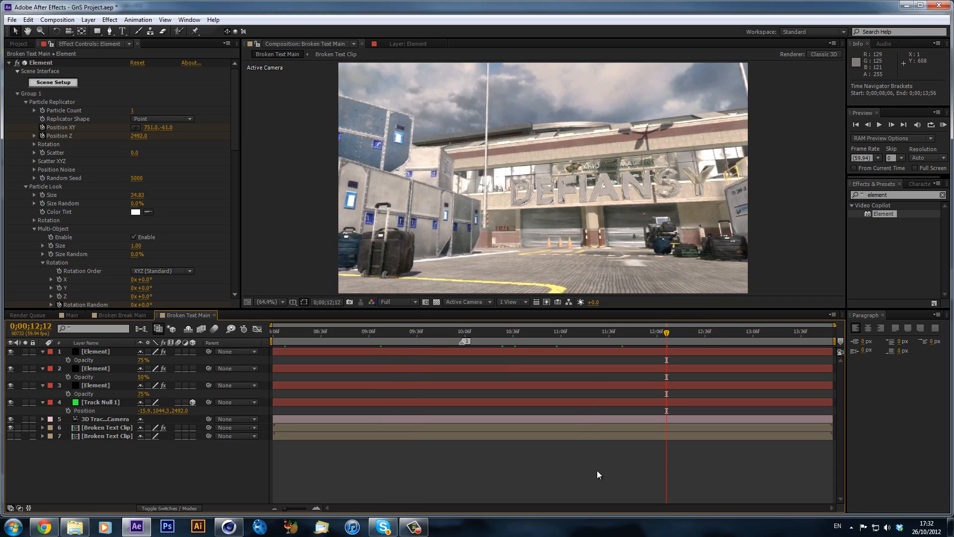
Show the assembled text at about 0;00;12;58, then switch to Cinema 4D and select all the fractured letter objects from Y to D
click(741, 332)
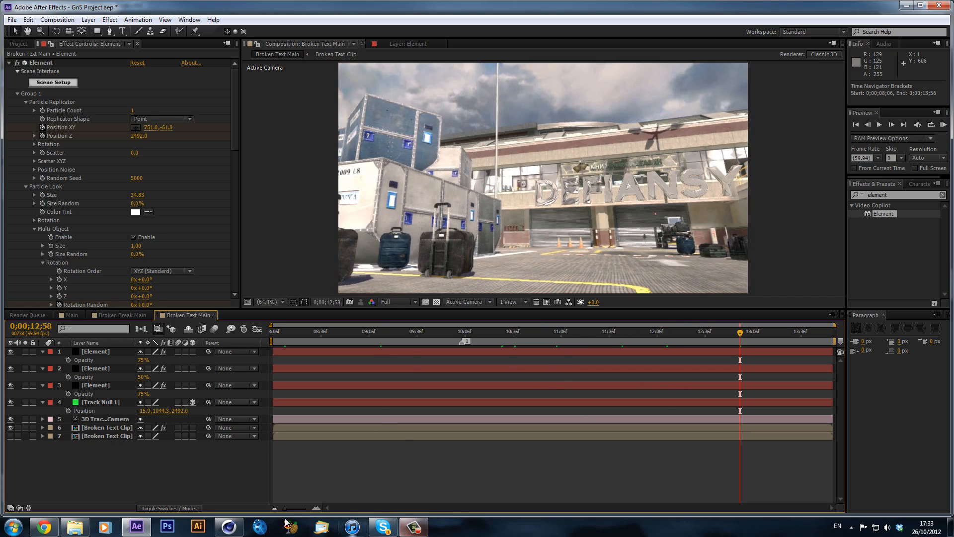
click(228, 527)
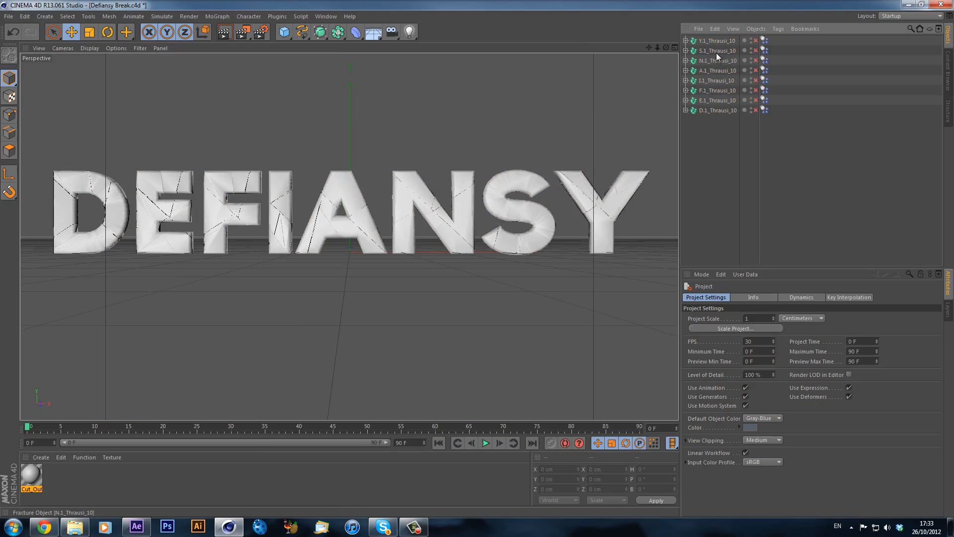
click(724, 41)
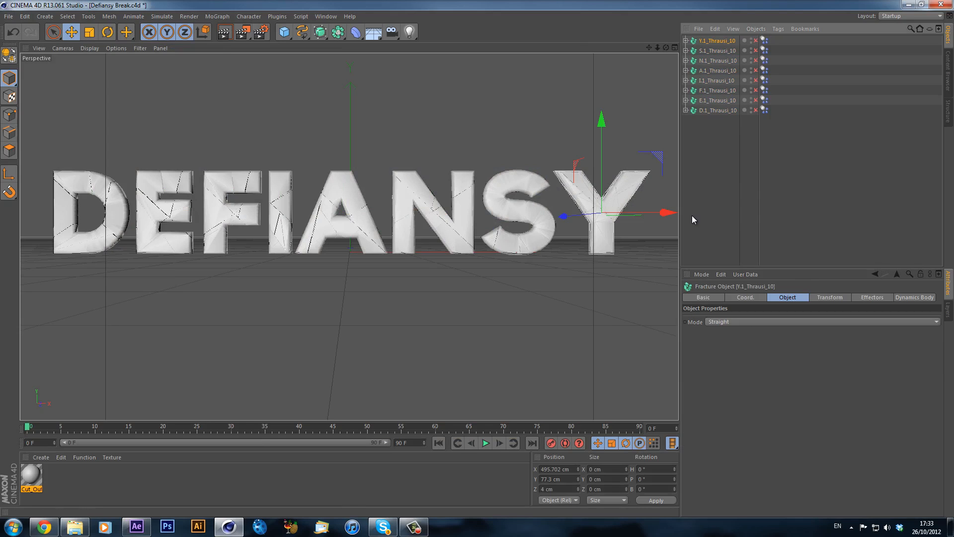
key(ctrl+a)
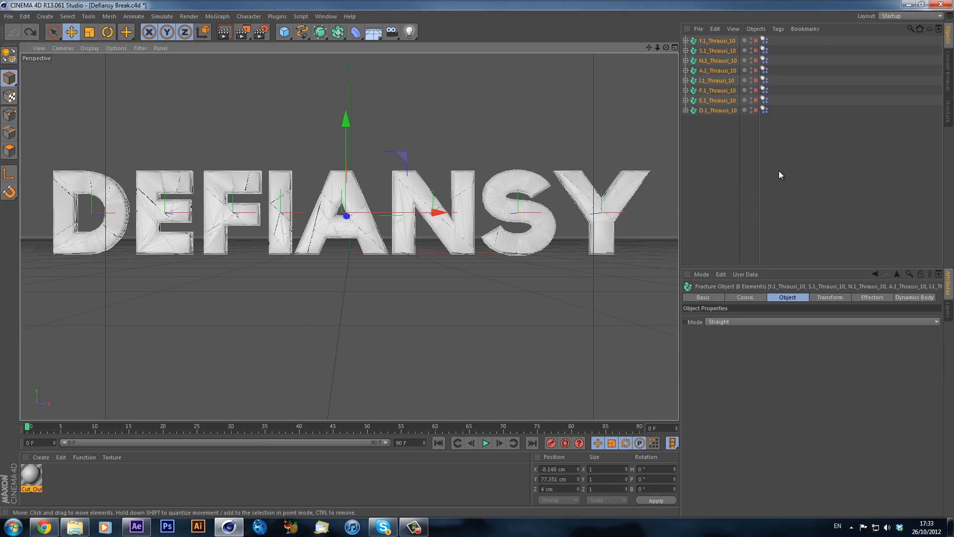
click(765, 188)
click(710, 43)
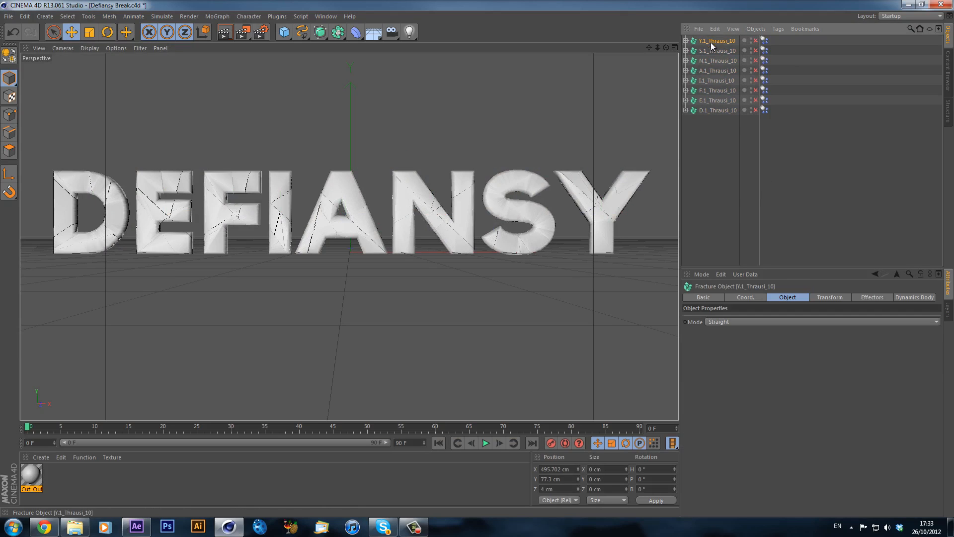
shift+click(714, 112)
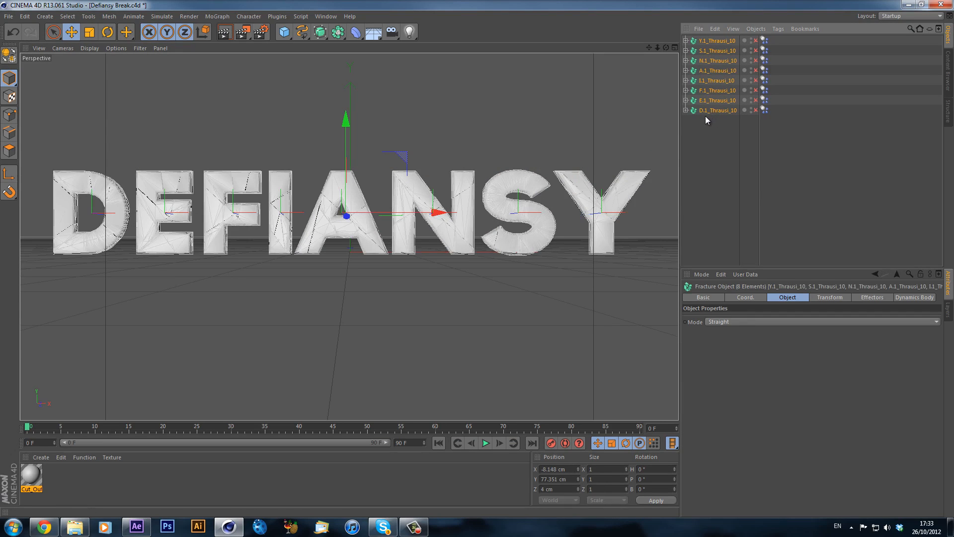
Add a MoText object to the Defiansy Break scene in Cinema 4D
click(217, 18)
click(237, 134)
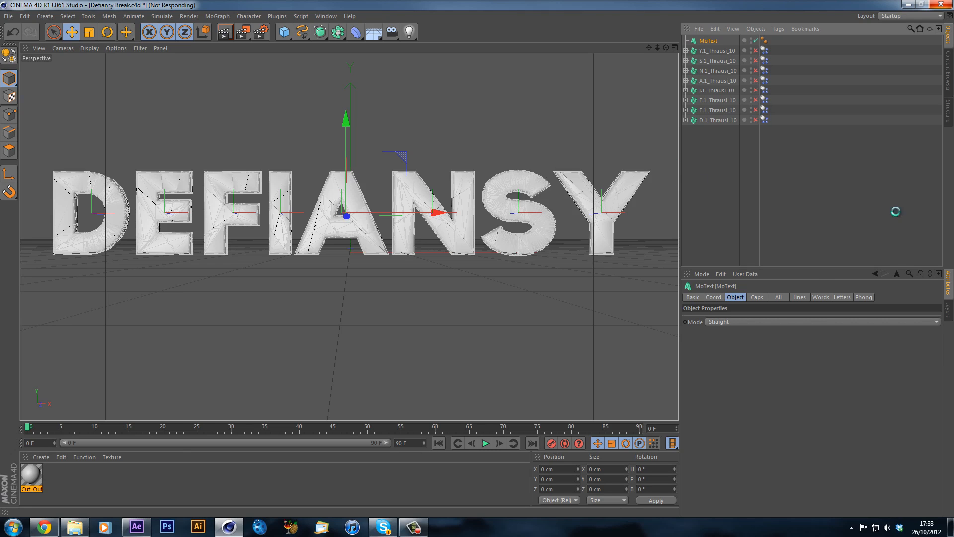
click(137, 527)
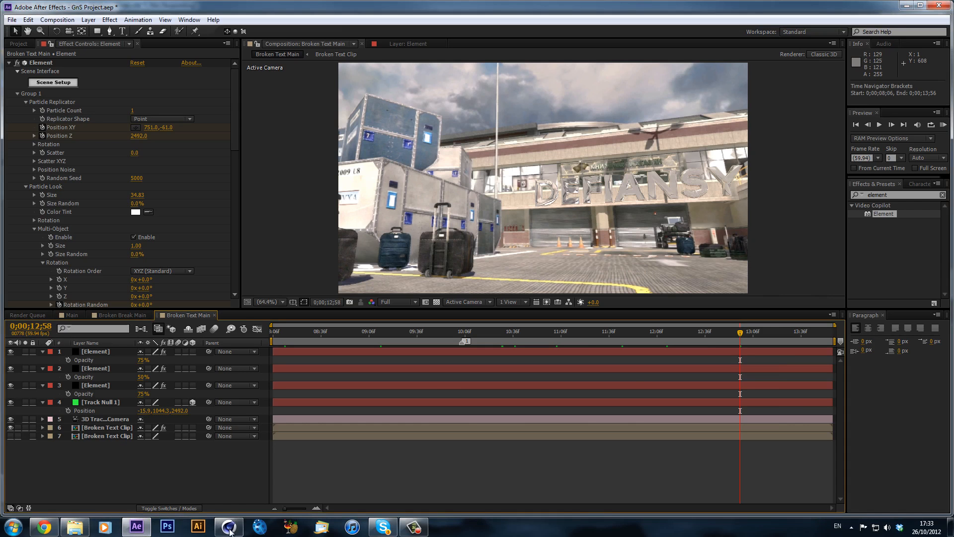
mouse_move(228, 526)
click(232, 450)
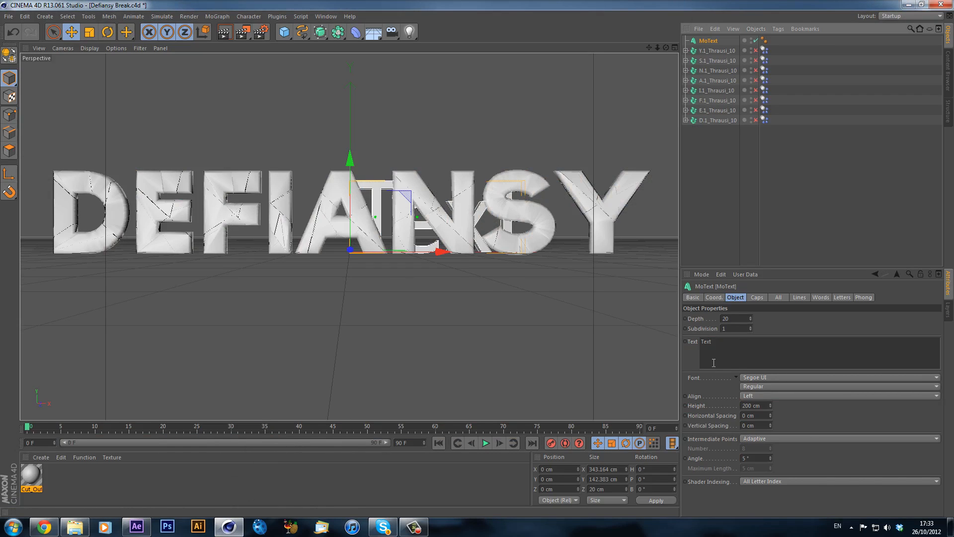
Set the MoText object's text to DEFIANSY and its depth to 8
drag(714, 348, 345, 323)
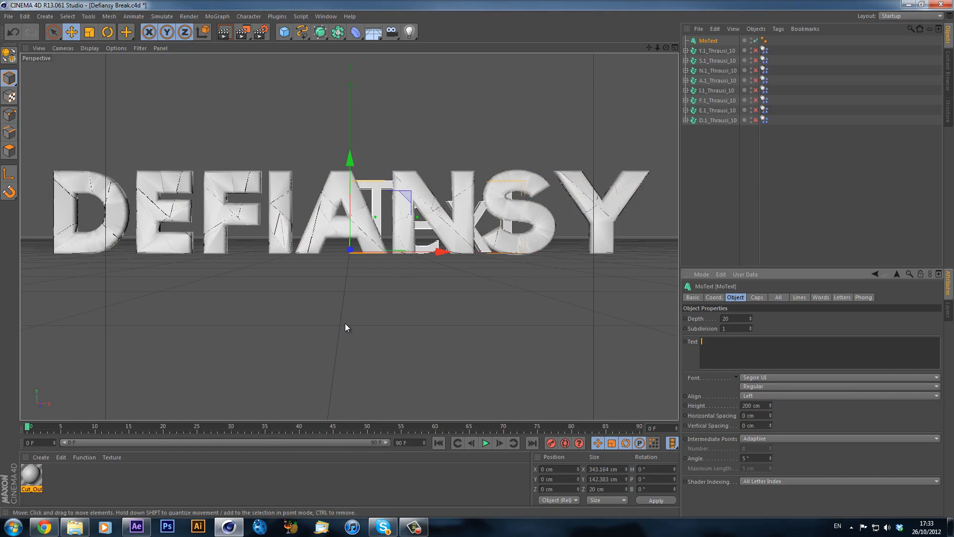
key(d)
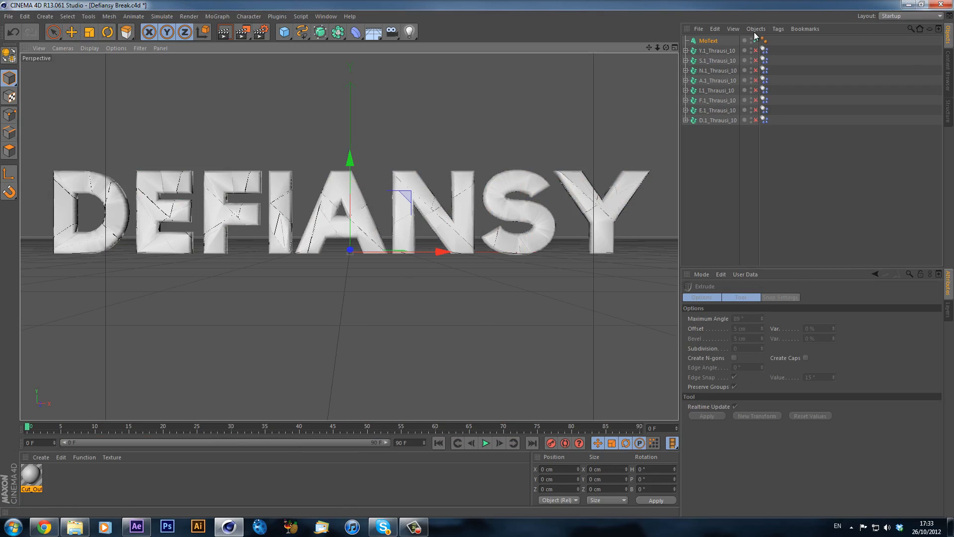
click(708, 41)
click(755, 355)
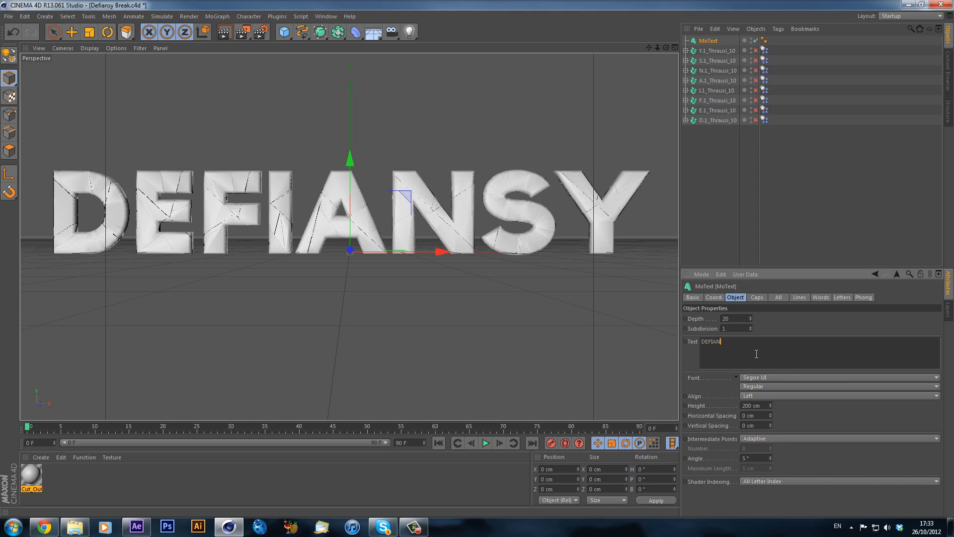
double_click(742, 319)
text(8)
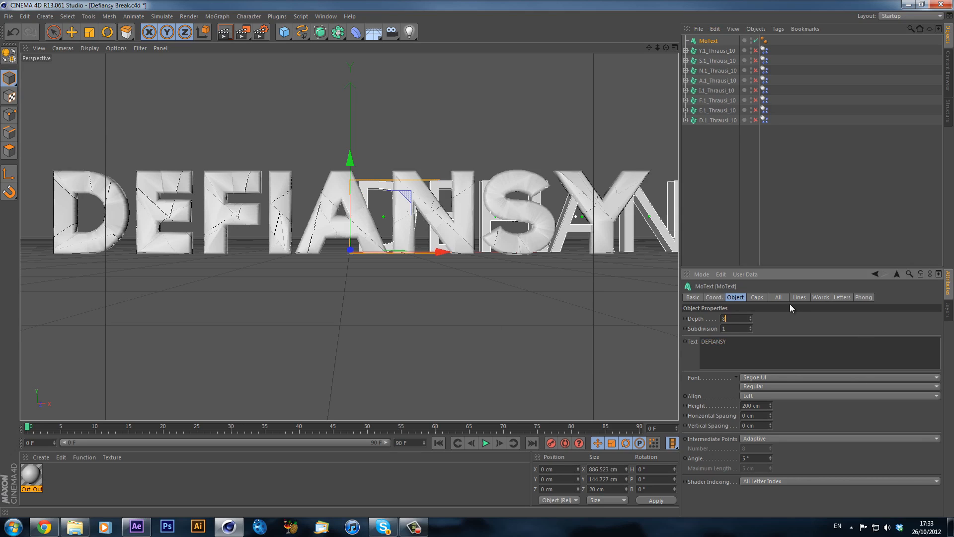
Set both the start and end caps of the MoText to Fillet Cap
click(757, 298)
click(761, 319)
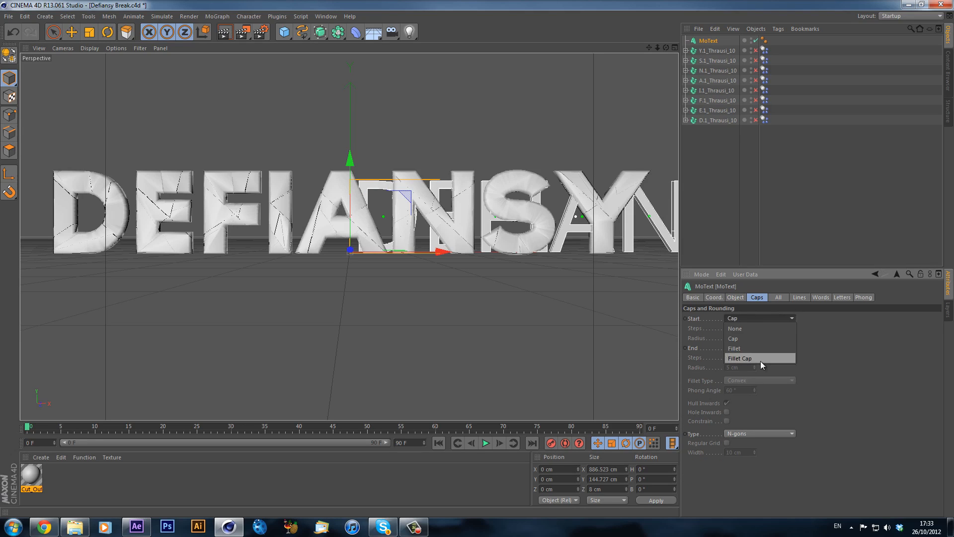
click(760, 359)
click(760, 348)
click(758, 386)
Set the MoText alignment to Middle and its font to TYPOGRAPH PRO
click(736, 298)
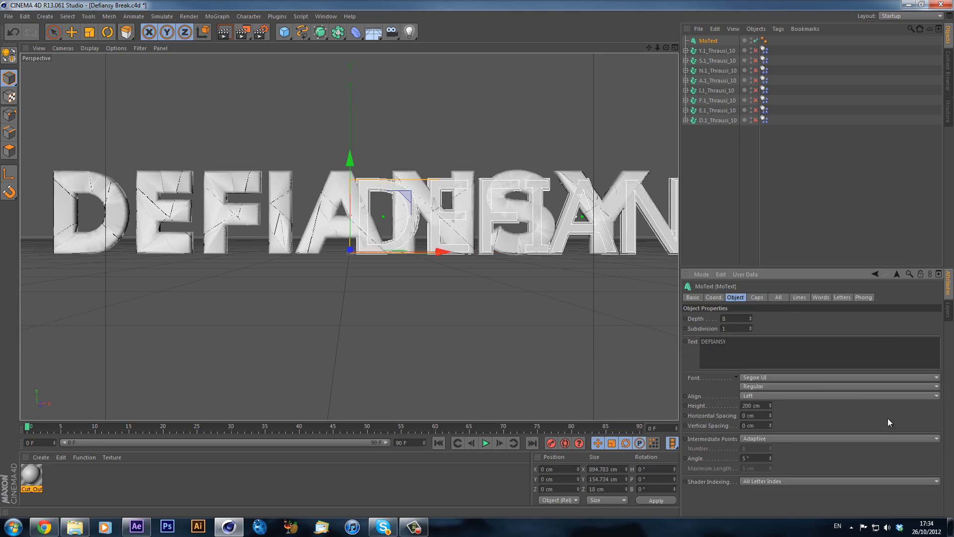
click(767, 395)
click(768, 415)
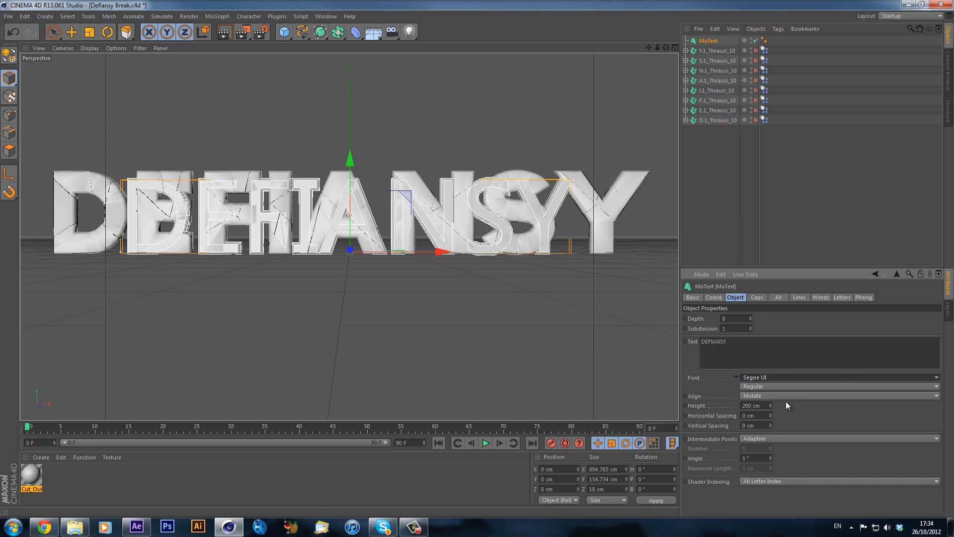
click(800, 377)
scroll(801, 418, down, 10)
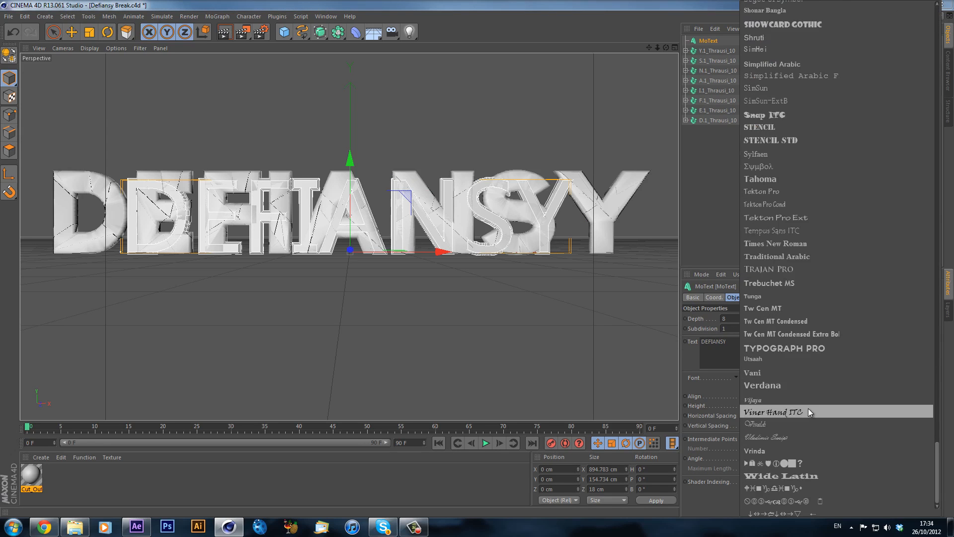
click(785, 348)
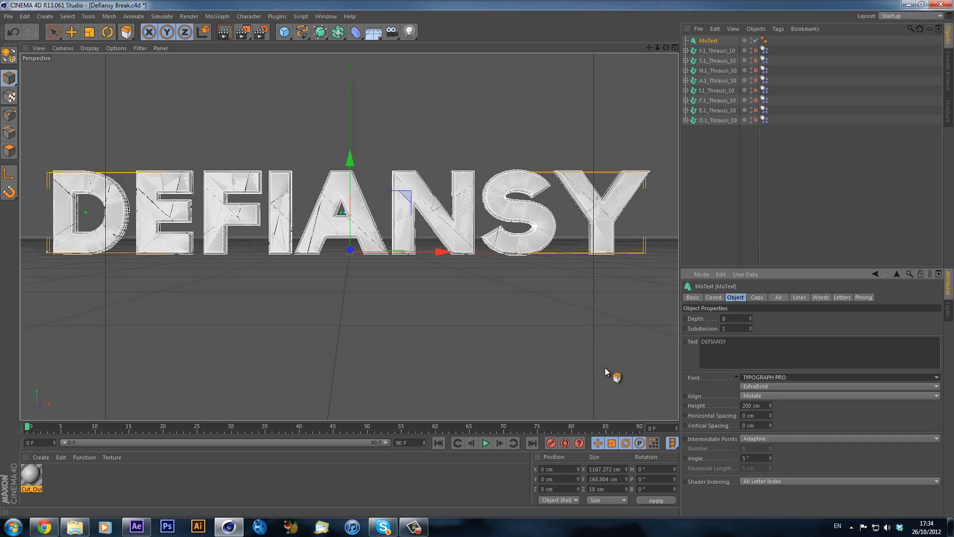
Delete all the old fractured letter objects from Y to D, keeping only the MoText
click(745, 163)
click(708, 40)
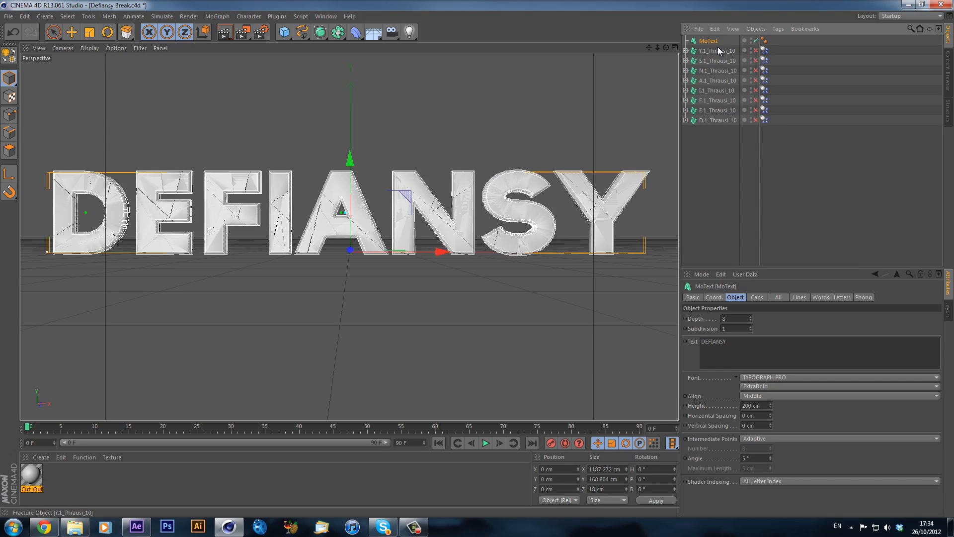
click(718, 50)
shift+click(719, 120)
key(Delete)
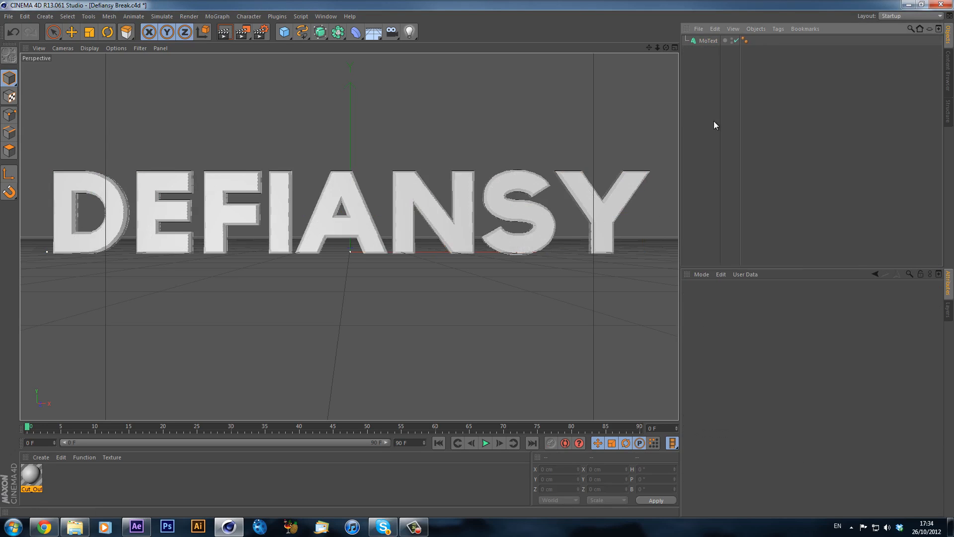
Break the MoText into 15 random pieces per letter with the Thrausi plugin and close its dialog
click(277, 16)
mouse_move(312, 49)
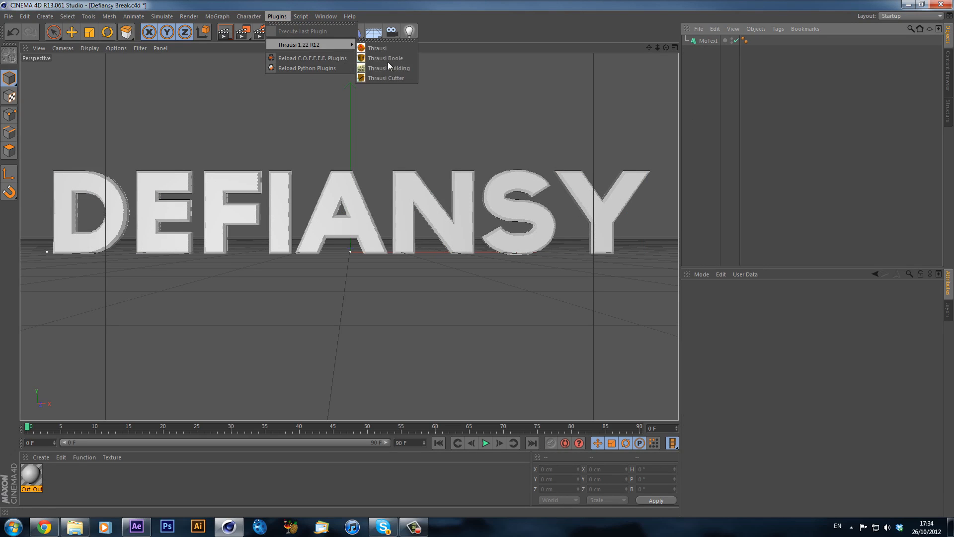
click(387, 61)
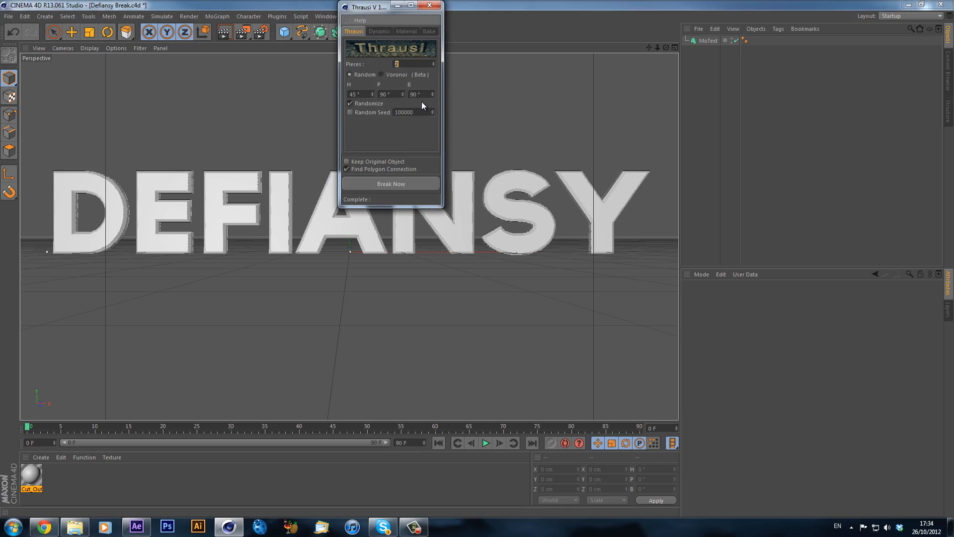
text(15)
click(406, 182)
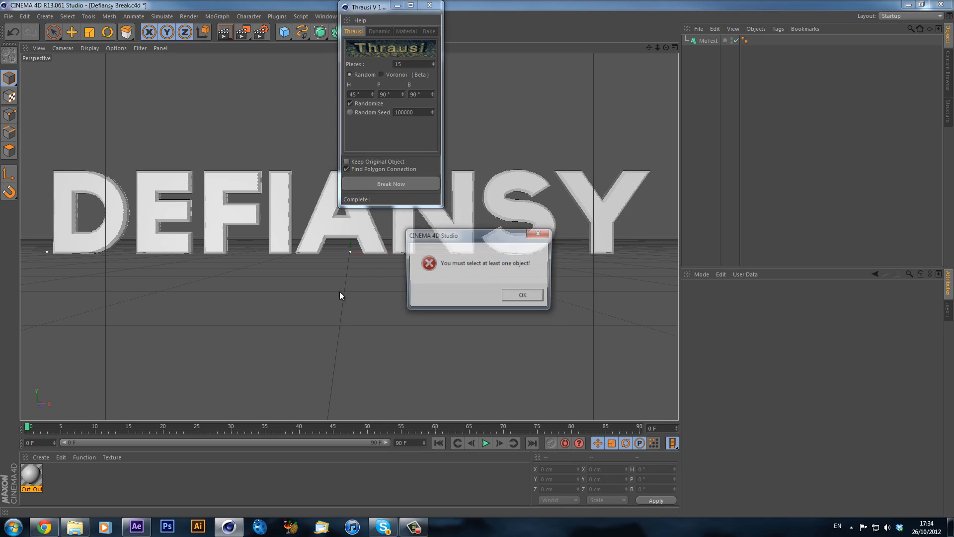
click(517, 296)
click(693, 42)
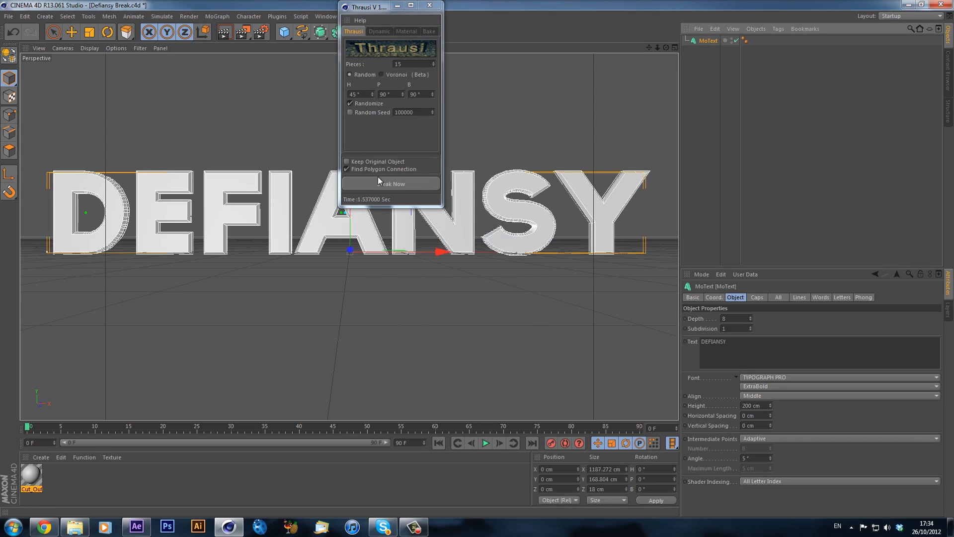
click(390, 184)
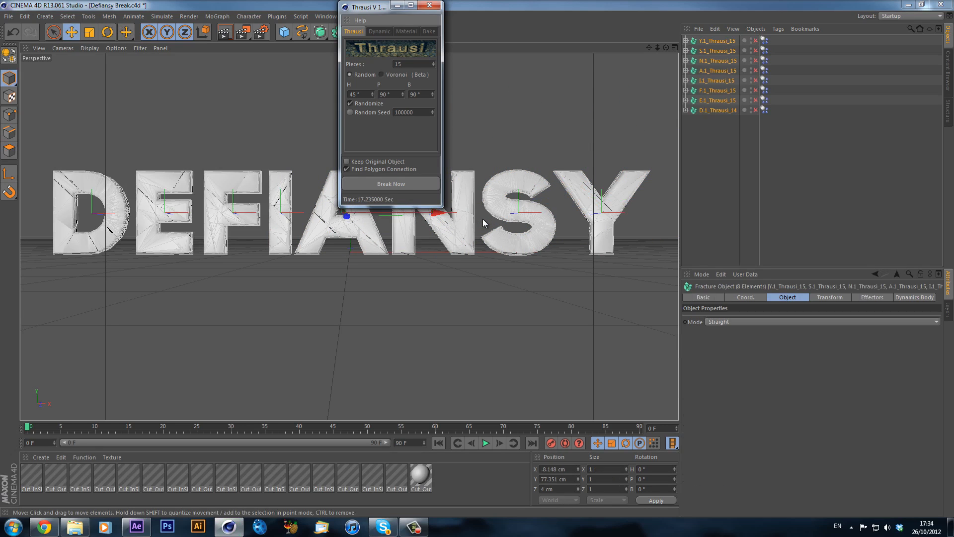
click(431, 5)
Delete the surplus materials created by the fracture, keeping a single Cut_OutSide material, and save the scene
click(420, 476)
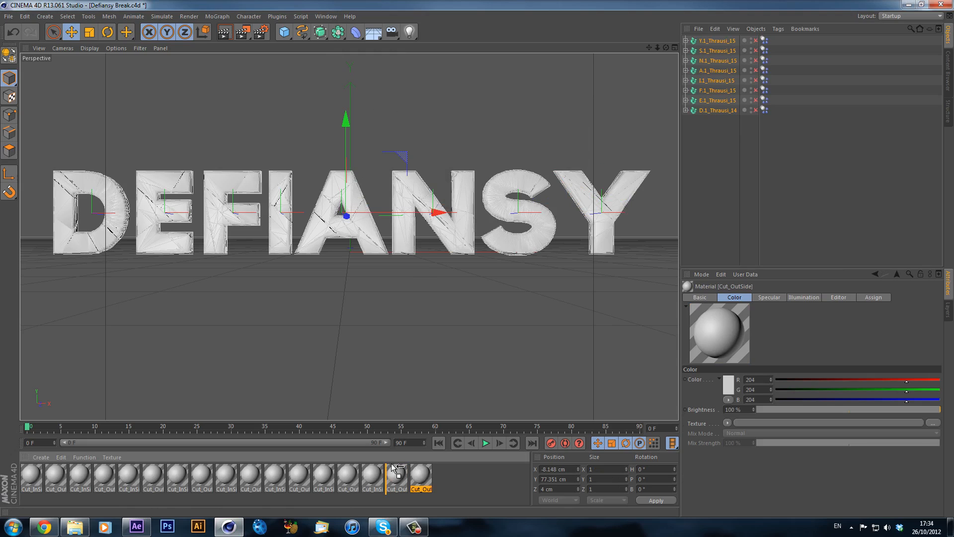
key(Delete)
key(Delete)
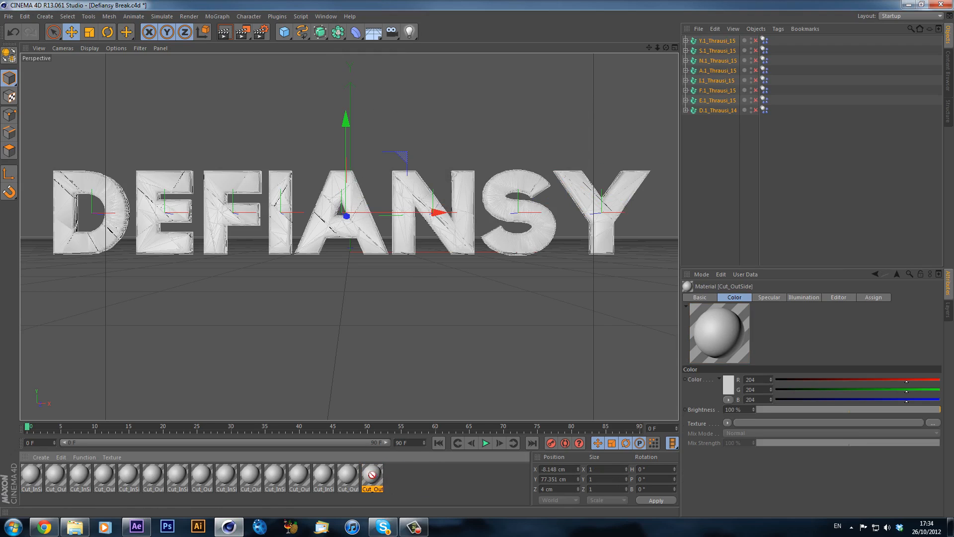
key(Delete)
key(Delete)
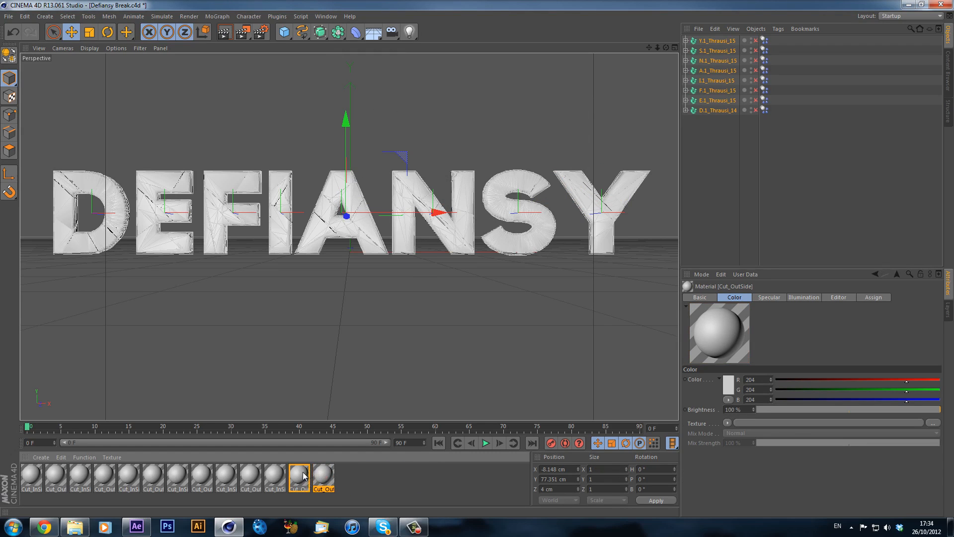
key(Delete)
key(Delete)
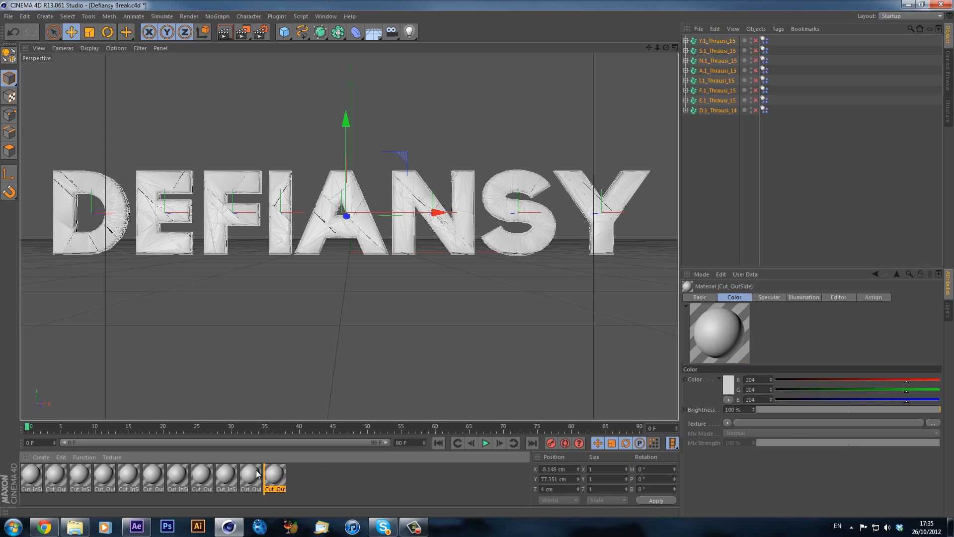
key(Delete)
key(Delete)
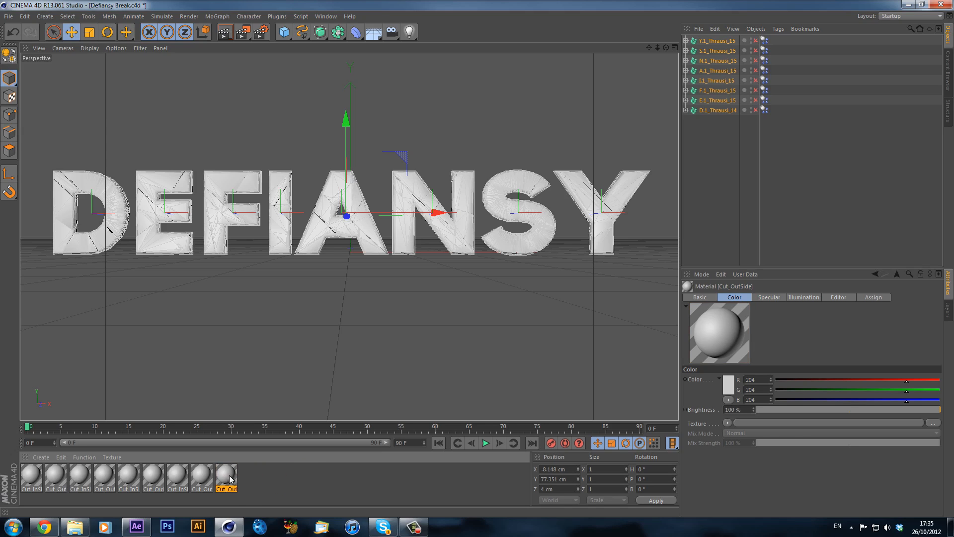
drag(197, 476, 156, 473)
drag(151, 475, 35, 474)
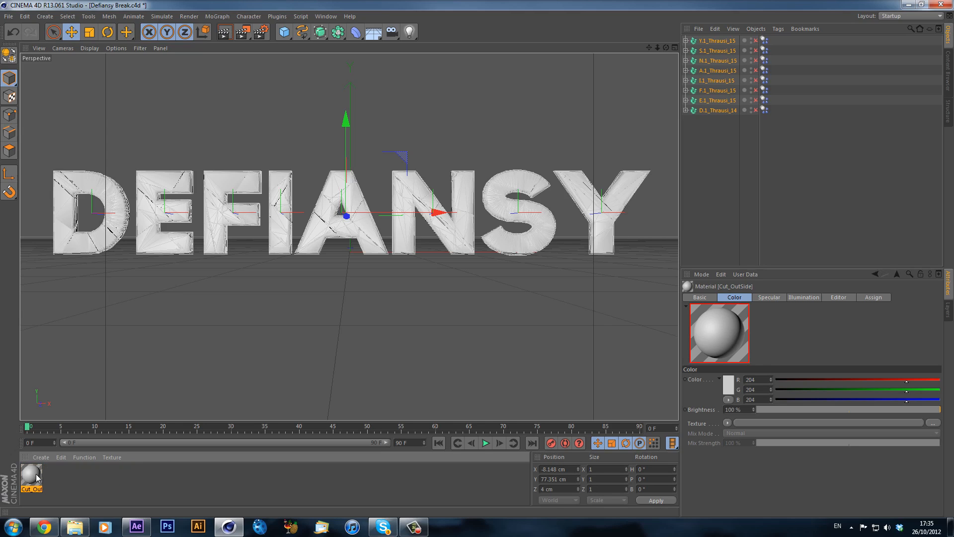
key(ctrl+s)
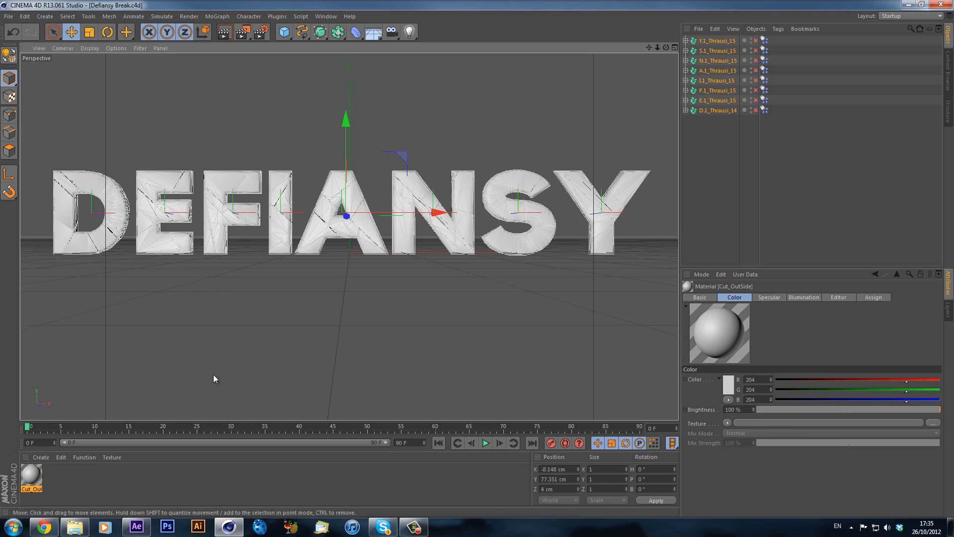
Switch to After Effects, re-enable viewer refresh and show the Broken Text Main composition at 0;00;08;06
click(137, 526)
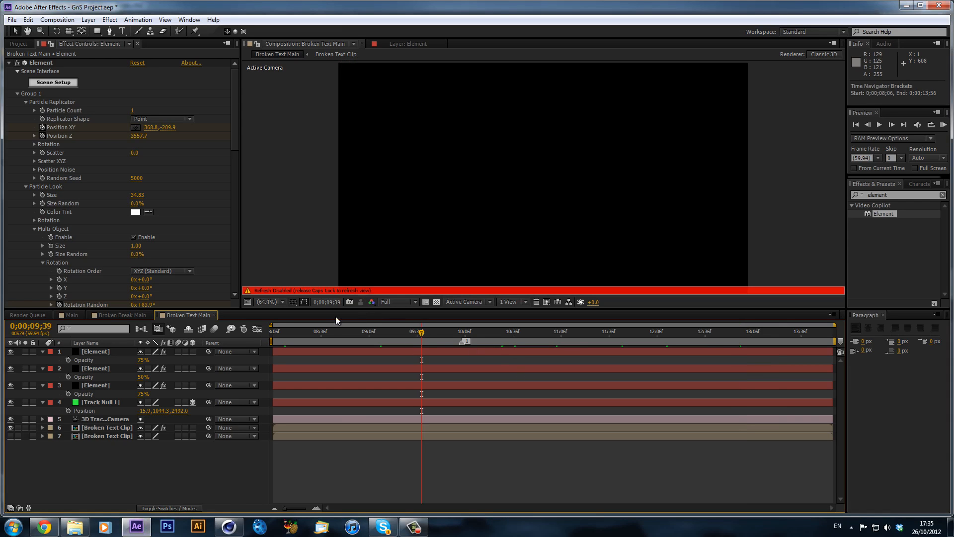
key(Caps_Lock)
click(314, 333)
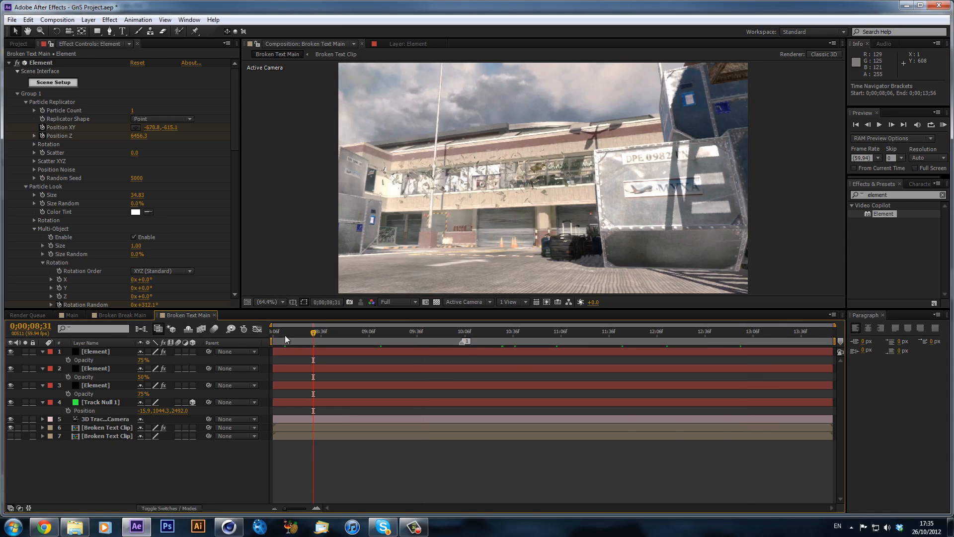
click(274, 338)
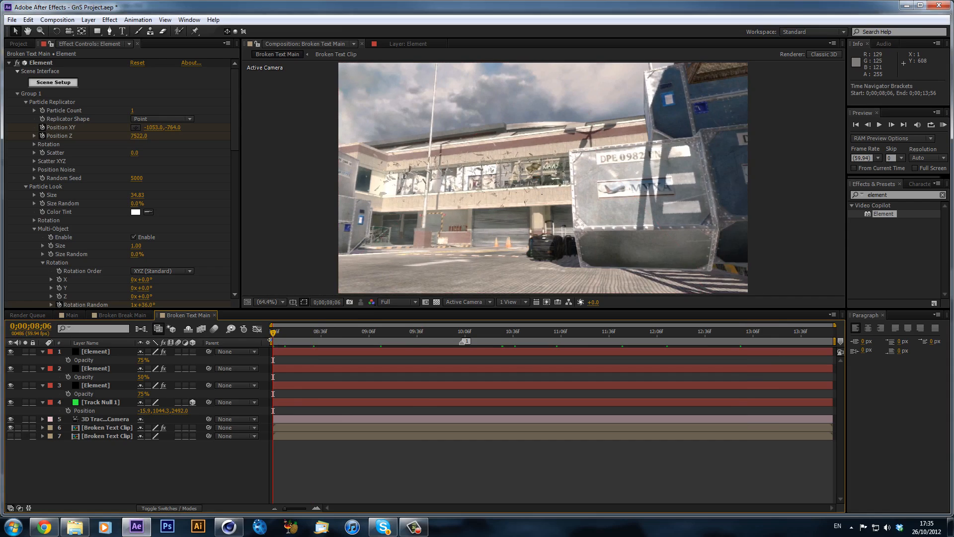
Import the updated Defiansy Break model into the second Element layer's scene, apply the Glass material and remove the old duplicate model
click(64, 82)
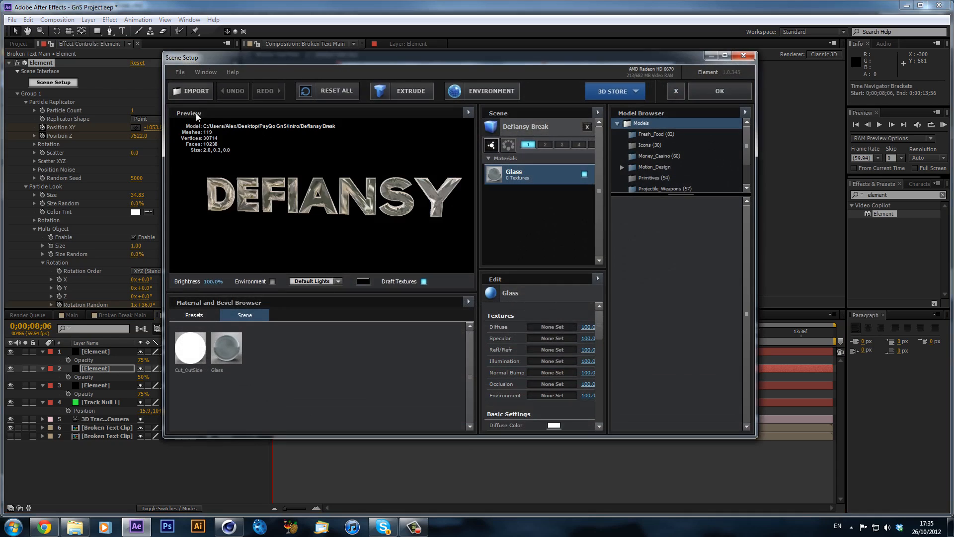
click(193, 93)
double_click(287, 133)
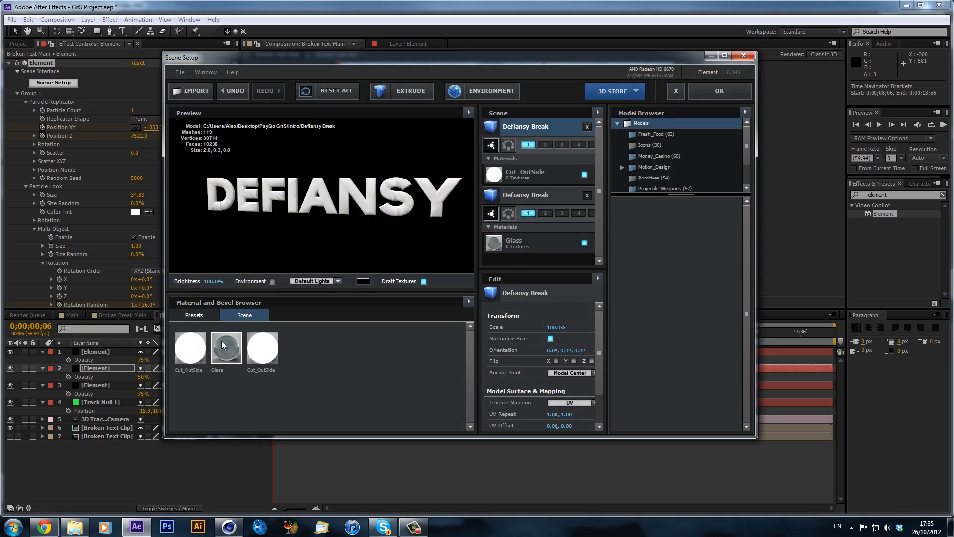
drag(217, 348, 497, 174)
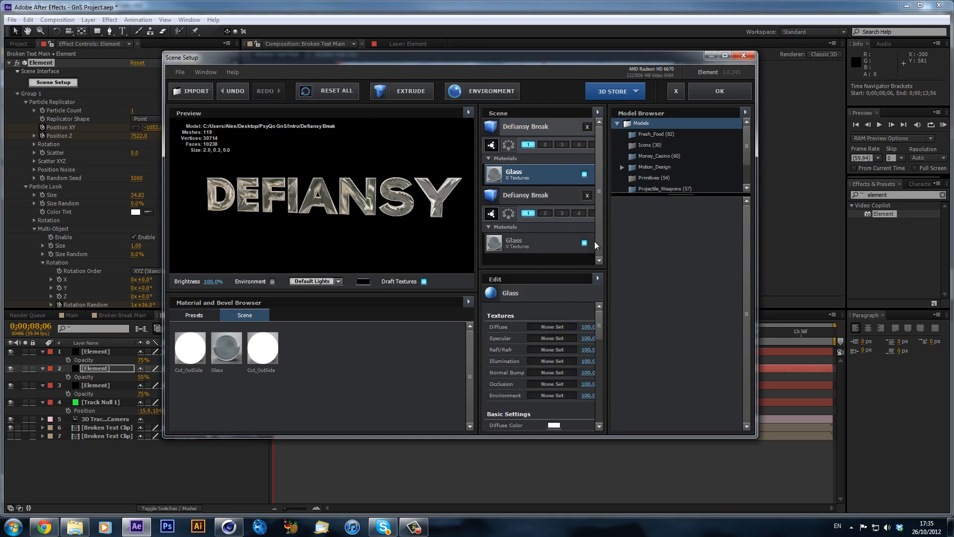
click(587, 195)
click(719, 92)
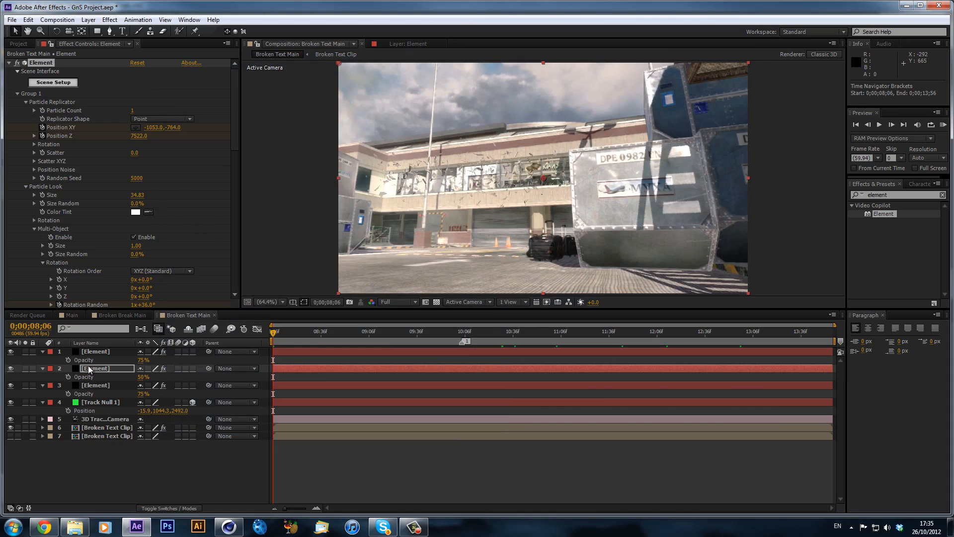
Replace the old model in the third Element layer's scene with the updated Defiansy Break file, using the Glass material
click(97, 387)
click(74, 131)
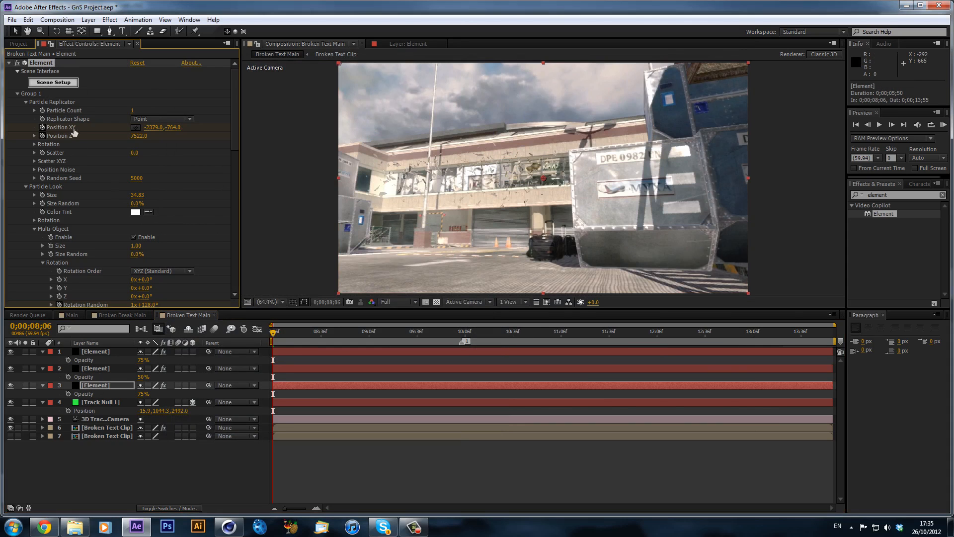
click(53, 82)
click(196, 89)
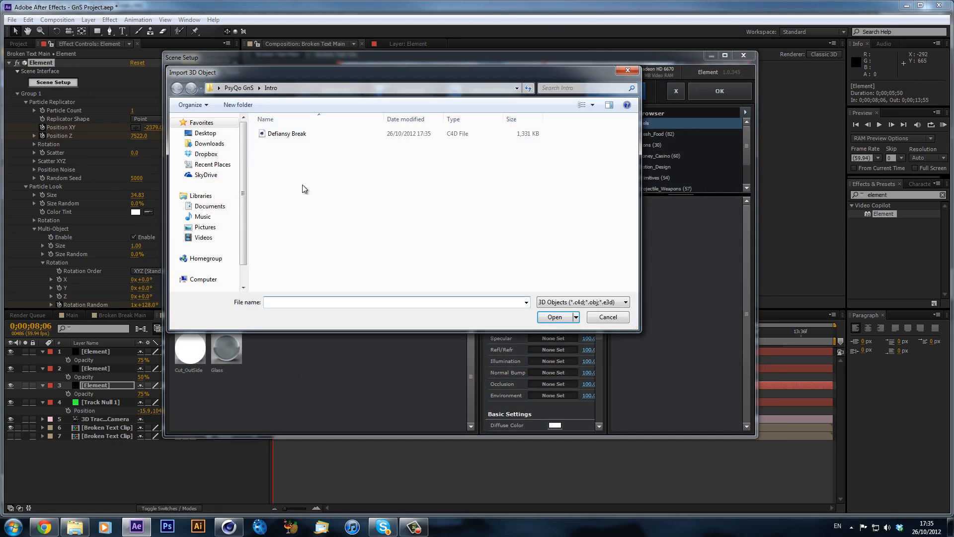
double_click(276, 135)
drag(226, 348, 537, 174)
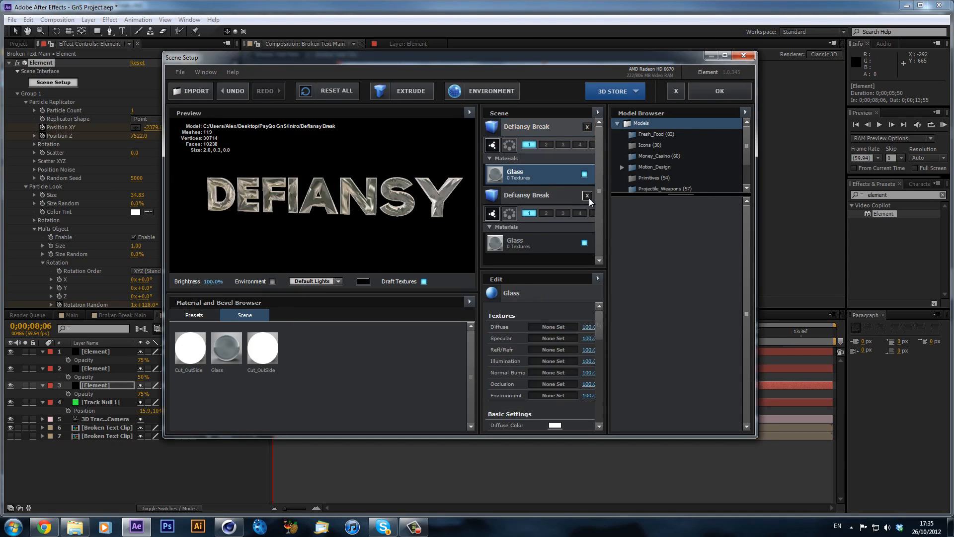
click(588, 197)
click(729, 96)
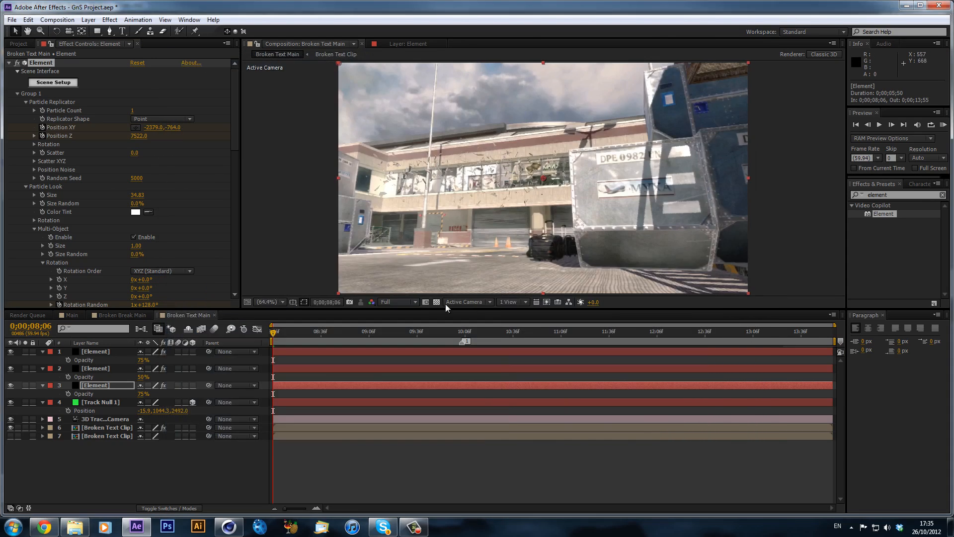
Swap the first Element layer's model for the updated Defiansy Break import with the Glass material applied, and accept the scene
click(103, 352)
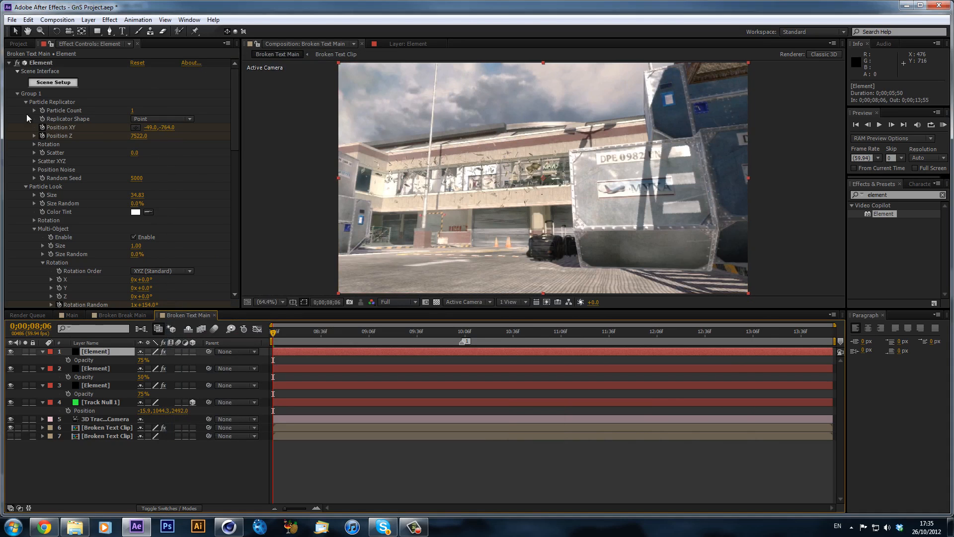
click(50, 83)
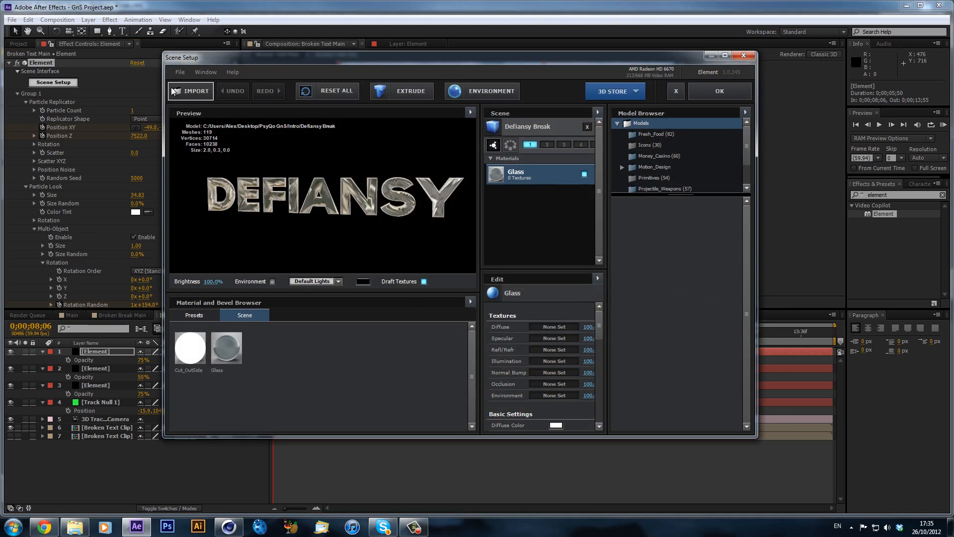
double_click(298, 135)
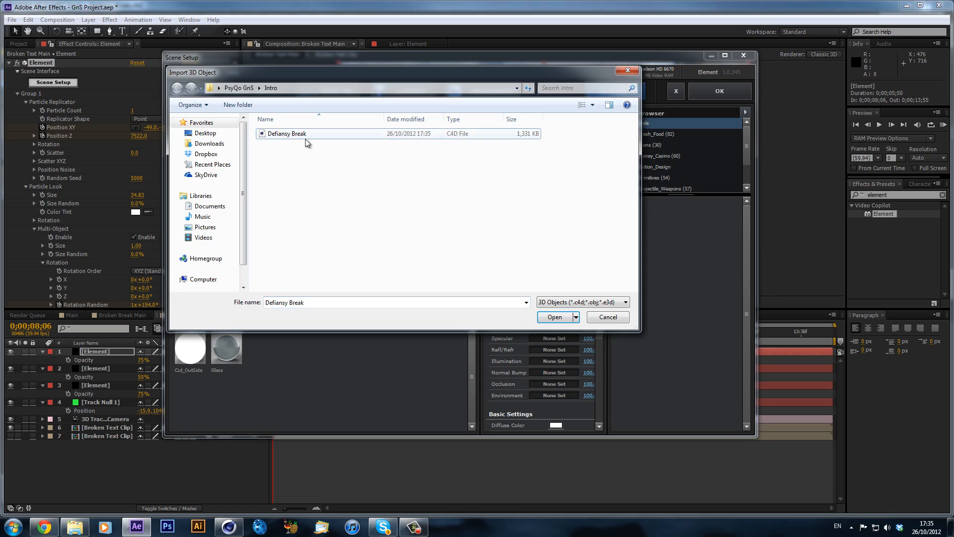
drag(226, 348, 526, 174)
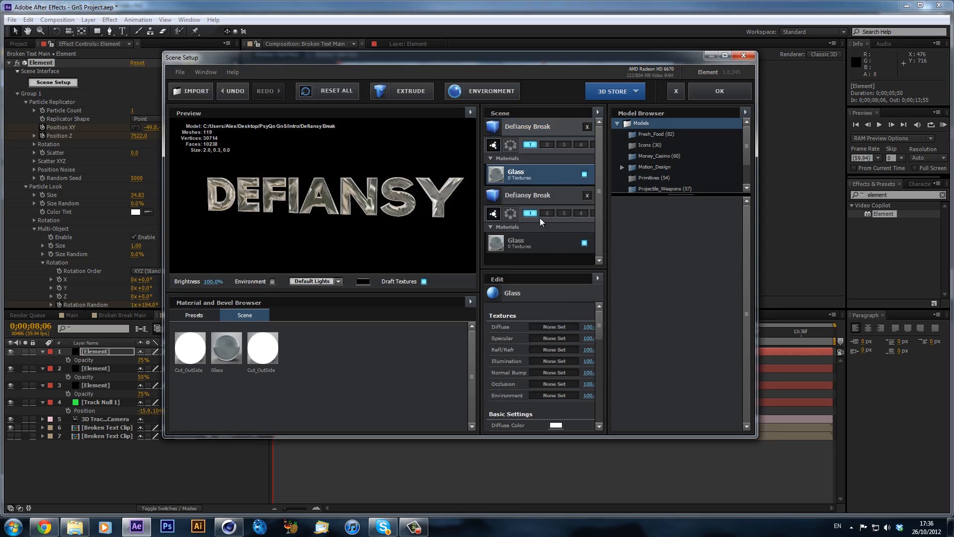
click(587, 195)
click(719, 91)
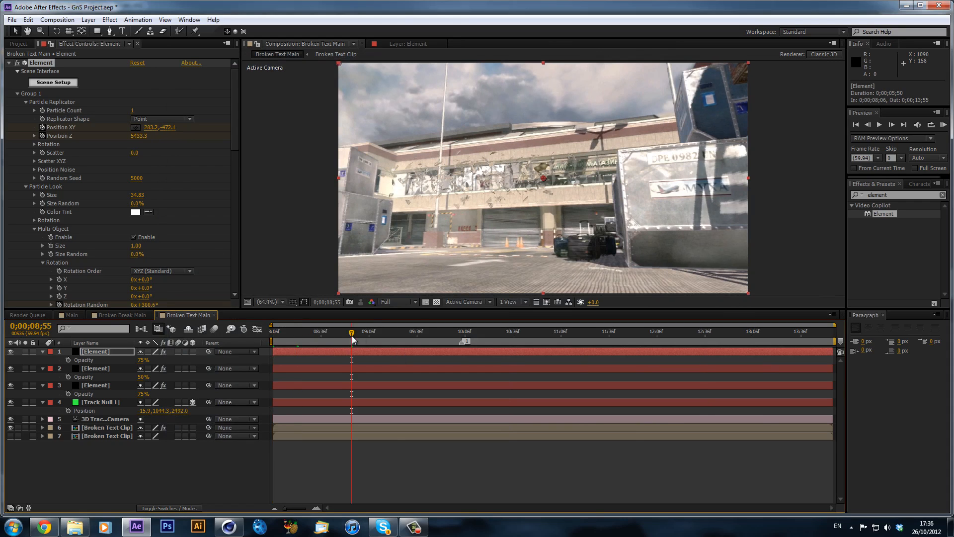
Return to 0;00;08;06, select all three Element layers and reveal their keyframed properties
drag(276, 333, 255, 332)
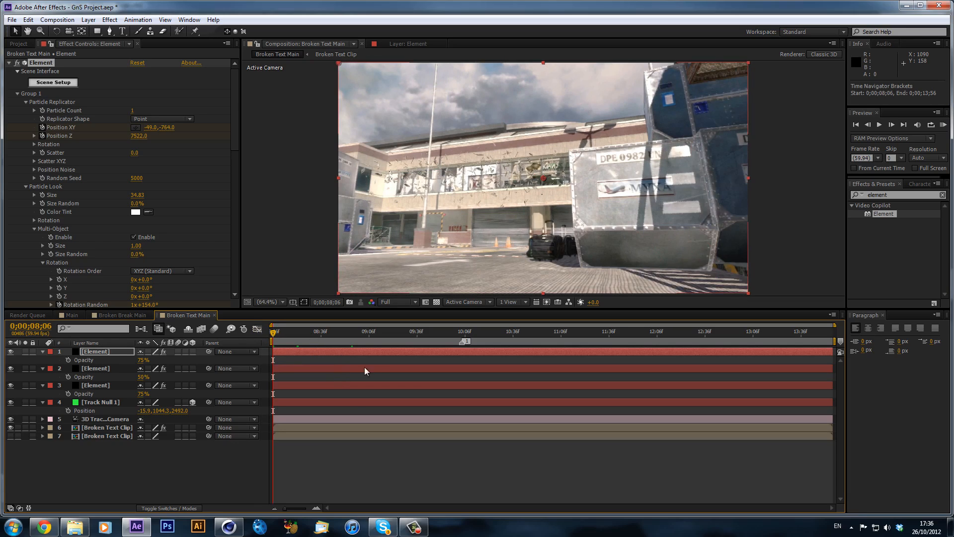
ctrl+click(353, 401)
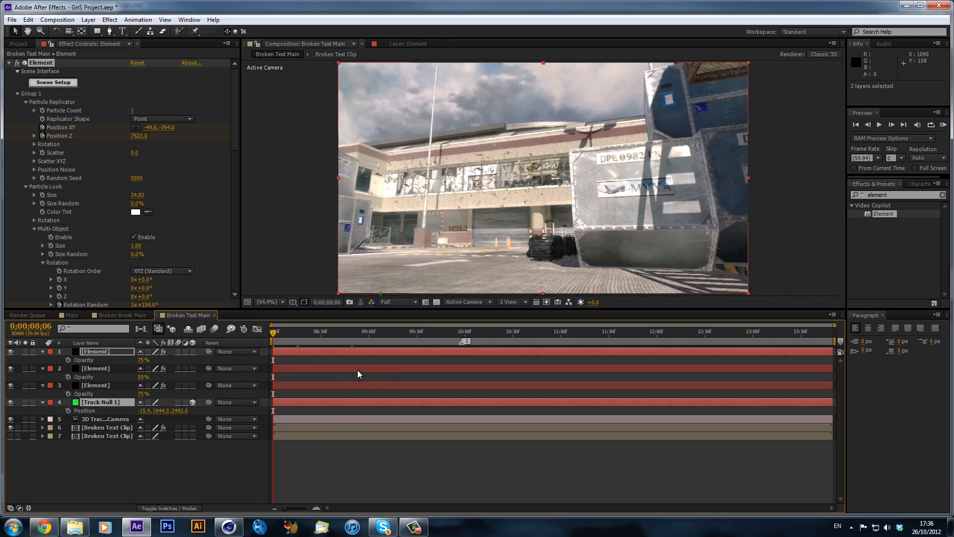
click(358, 373)
click(357, 383)
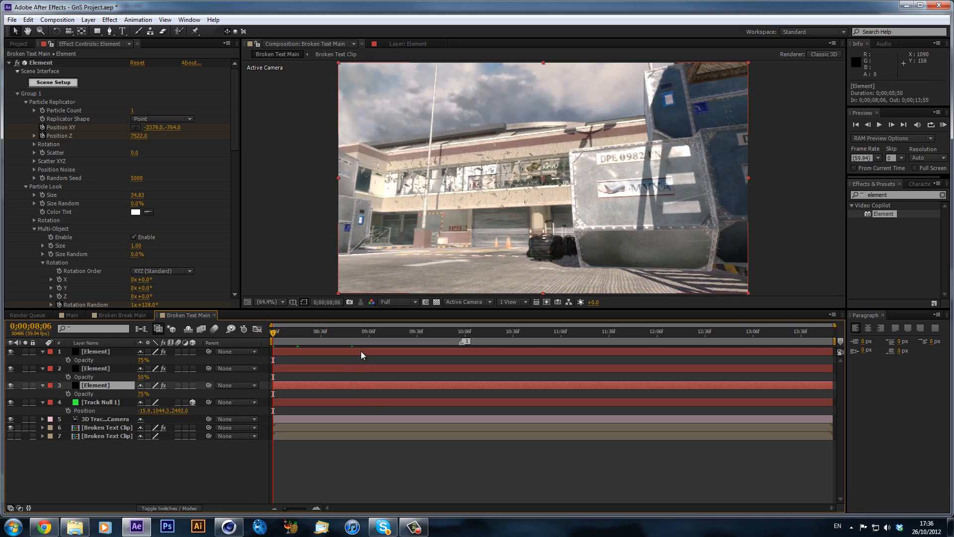
shift+click(361, 351)
key(u)
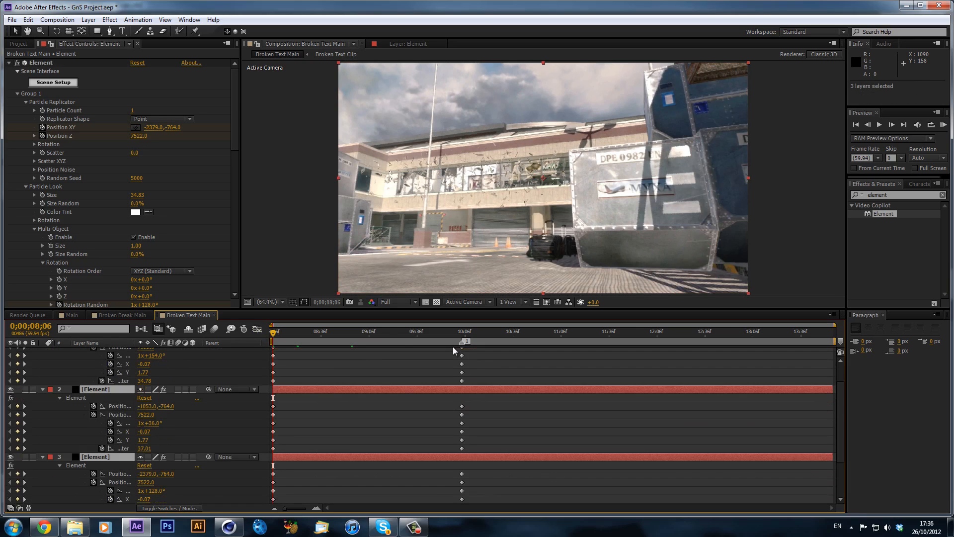
Set a Particle Look Size keyframe on each of the three Element layers at 0;00;10;04
click(462, 335)
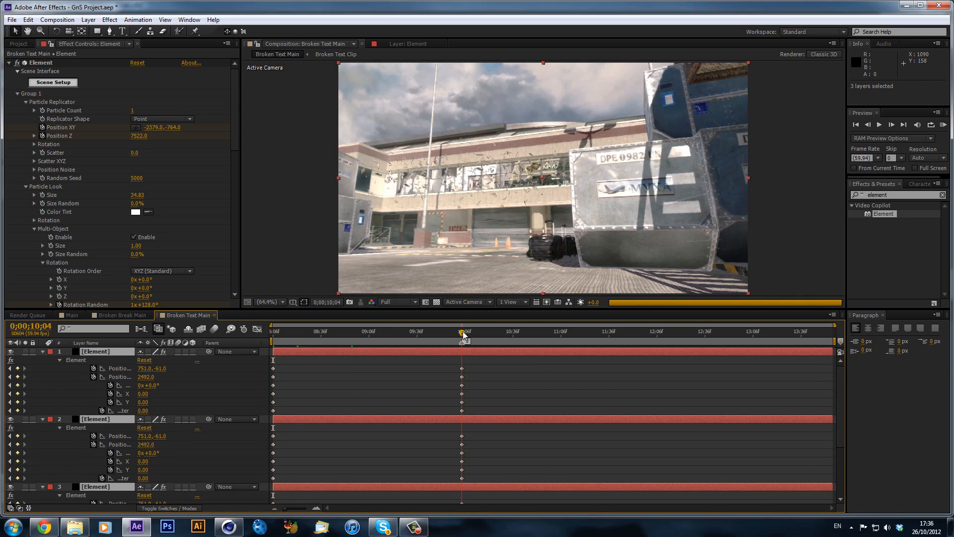
click(43, 195)
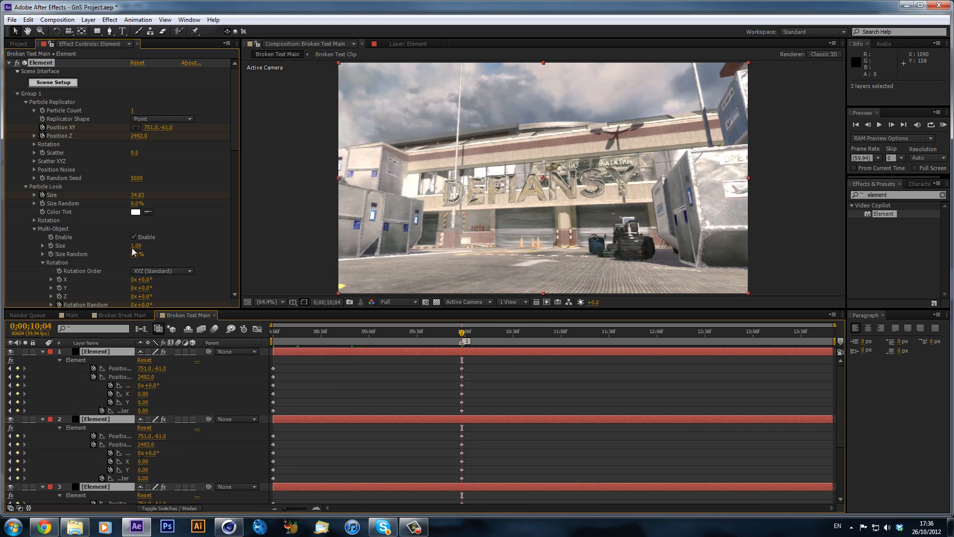
click(111, 416)
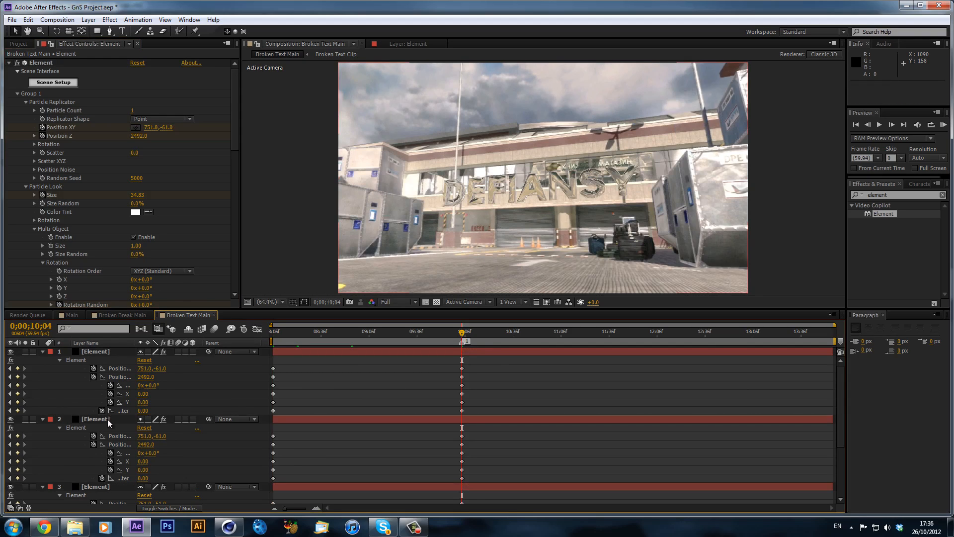
click(107, 419)
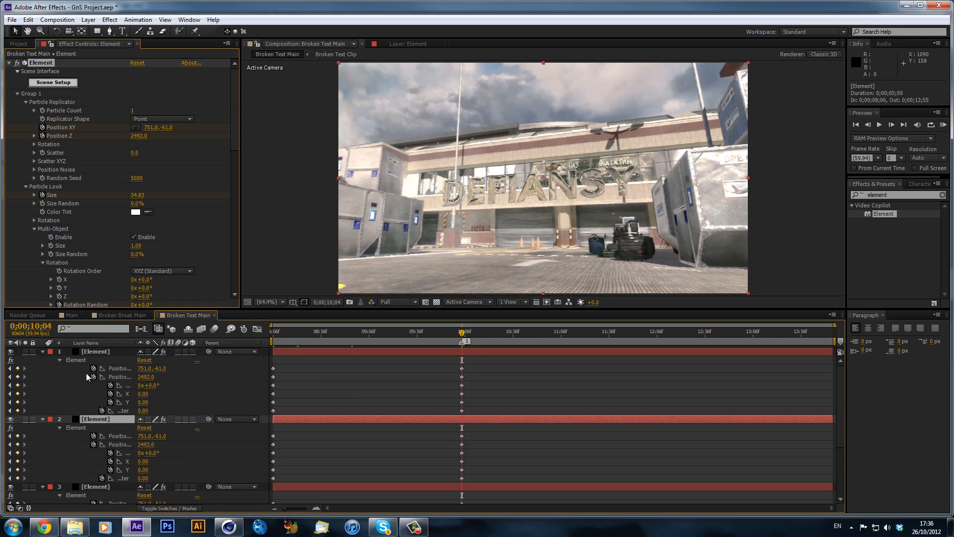
click(115, 350)
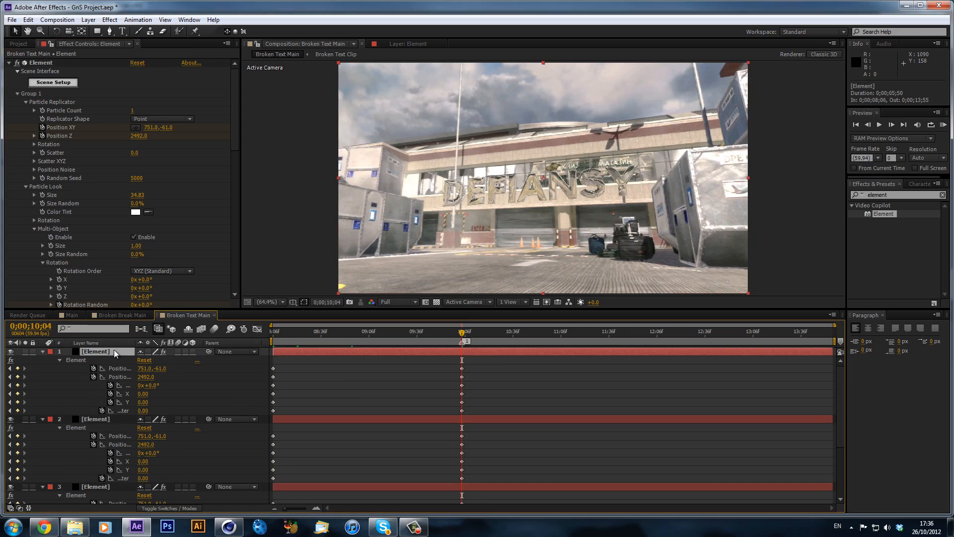
click(42, 194)
Go back to 0;00;08;06, show the new Size keyframes on all three Element layers and enlarge the timeline area
drag(426, 331, 246, 330)
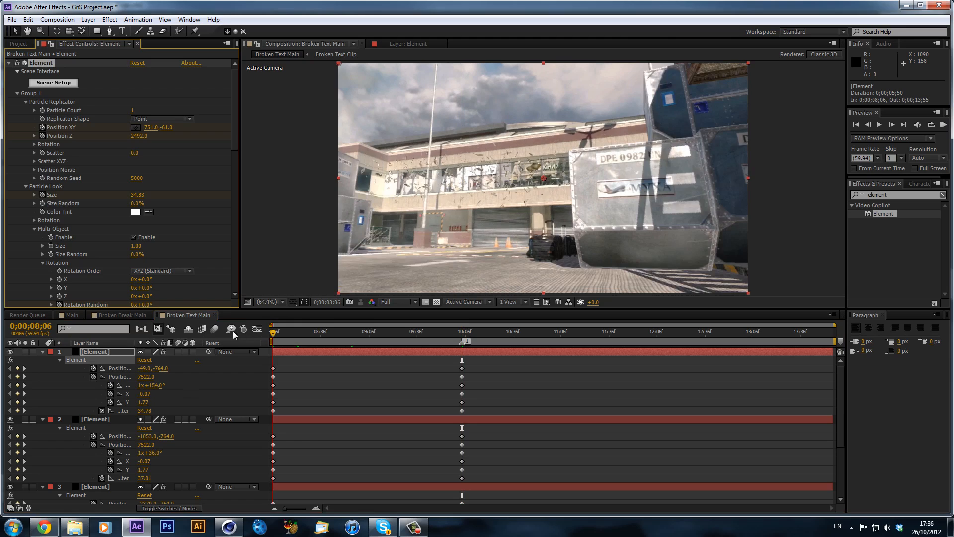
shift+click(312, 485)
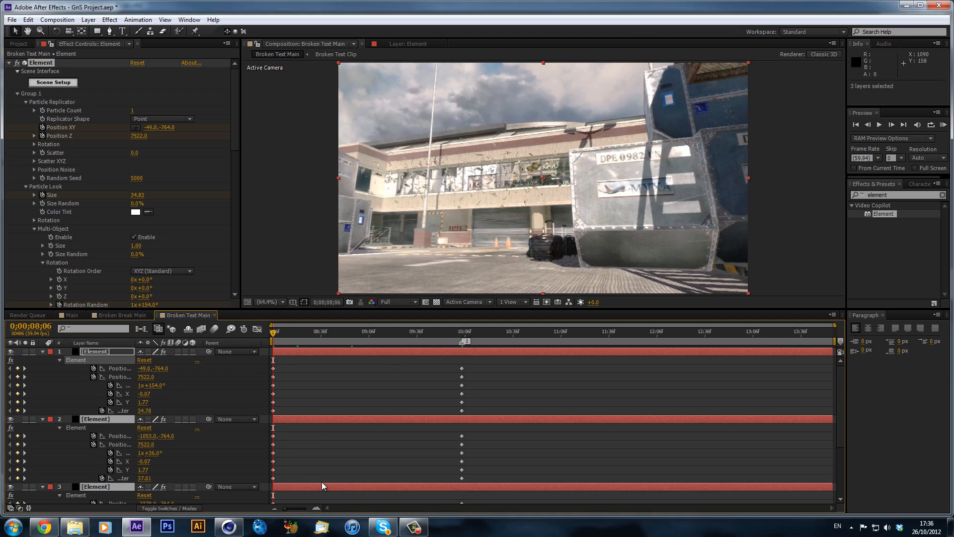
key(u)
key(u)
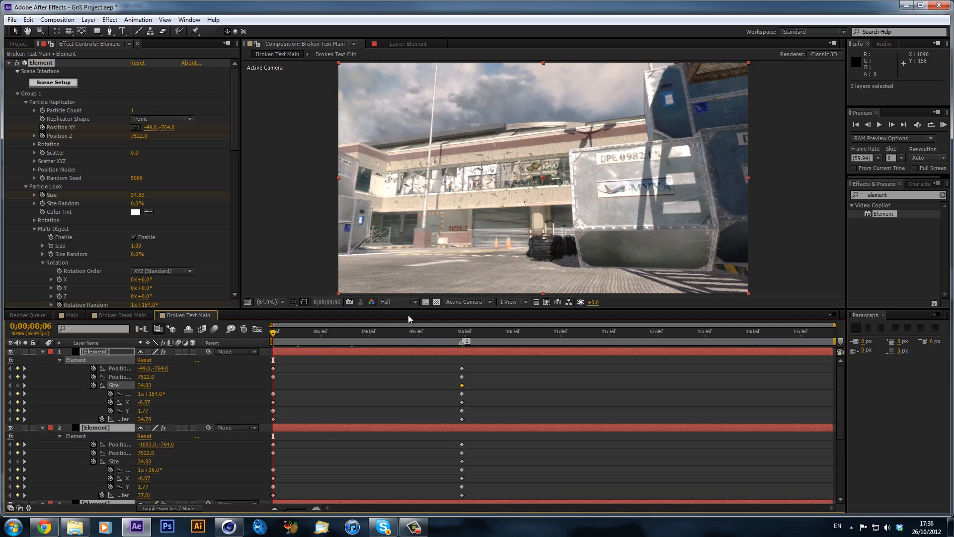
drag(411, 308, 419, 276)
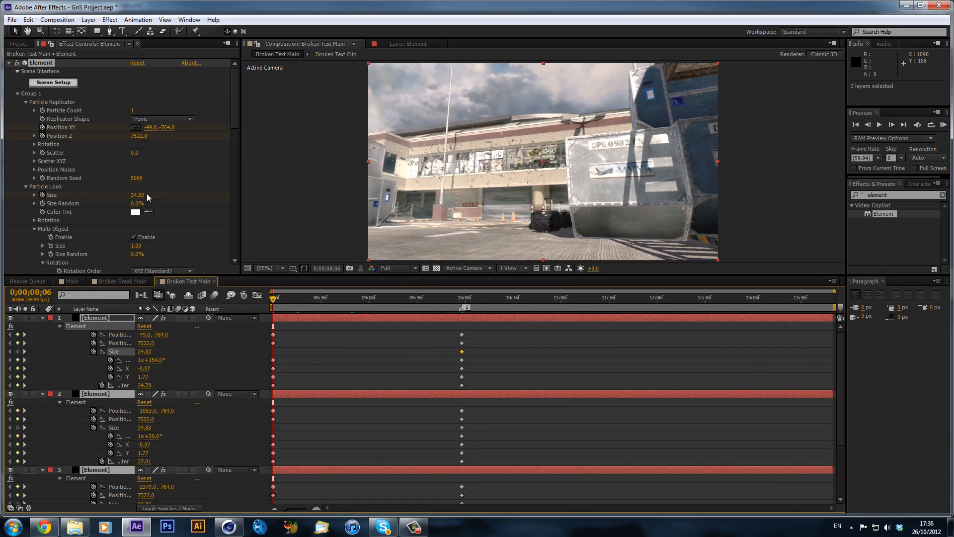
Set the first Element layer's Particle Look Size to 40 at 0;00;08;06
mouse_move(138, 195)
mouse_down()
mouse_move(165, 193)
mouse_move(151, 193)
mouse_up()
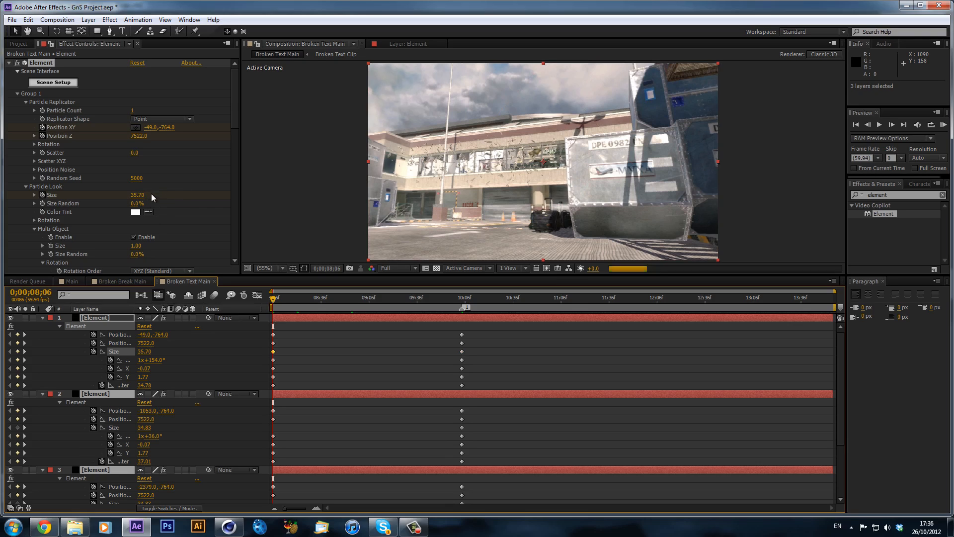
click(138, 194)
text(40)
key(Return)
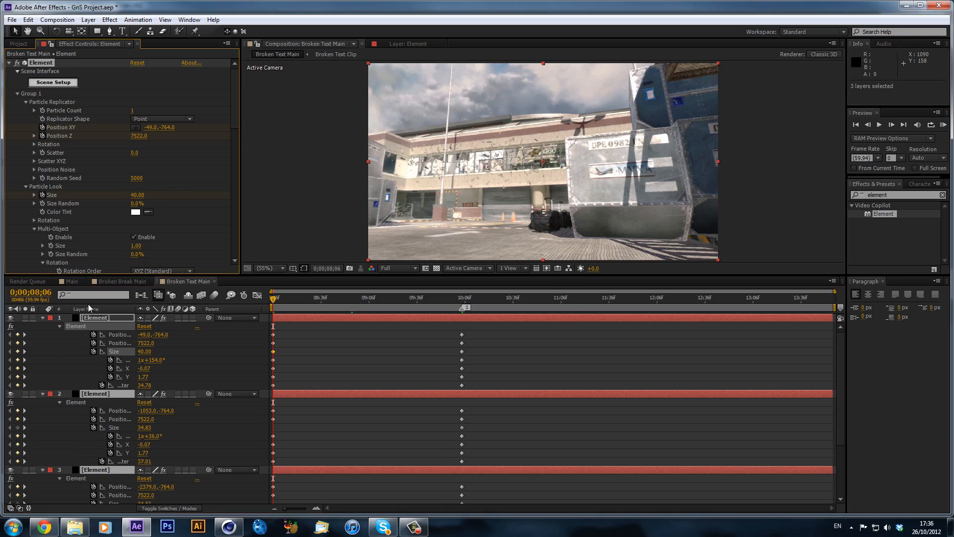
Set the second Element layer's Particle Look Size to 42 at 0;00;08;06
click(226, 357)
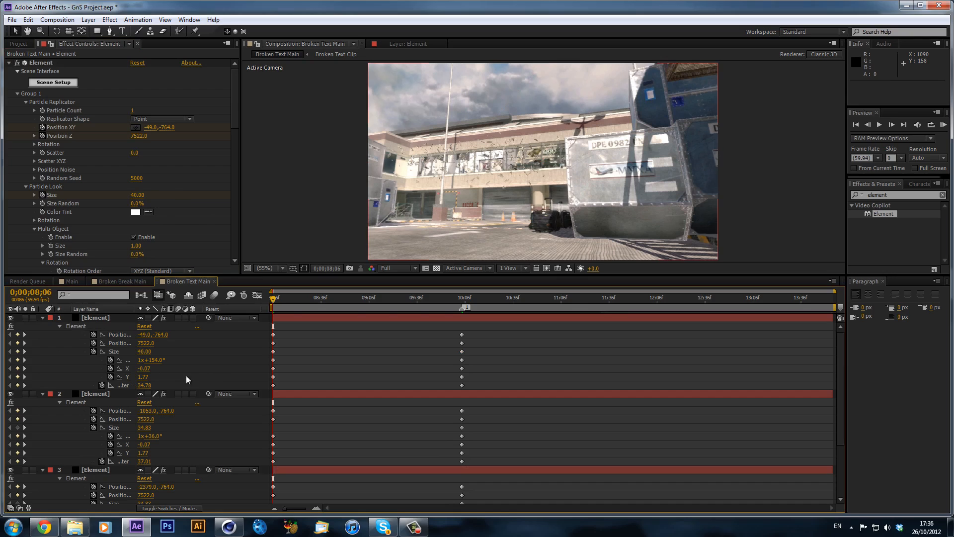
click(110, 395)
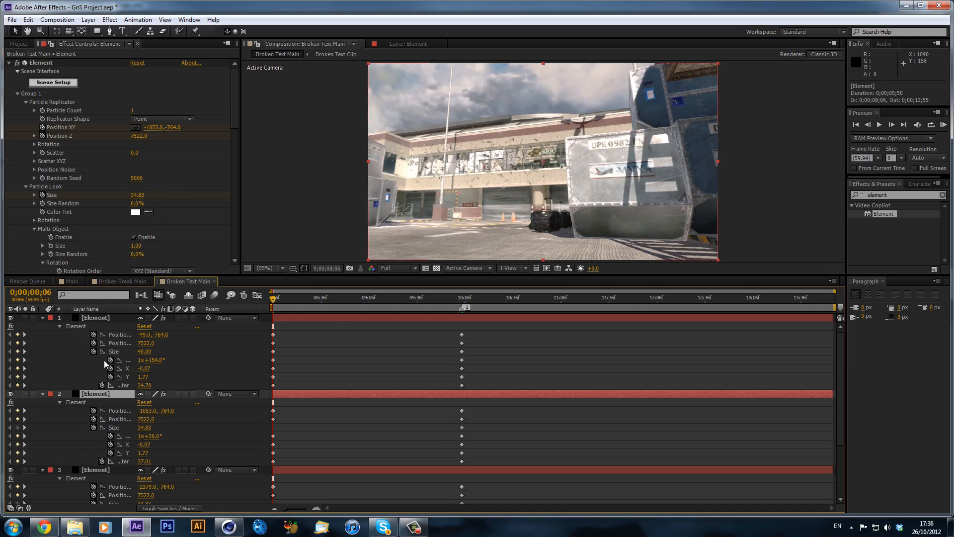
click(136, 195)
click(164, 218)
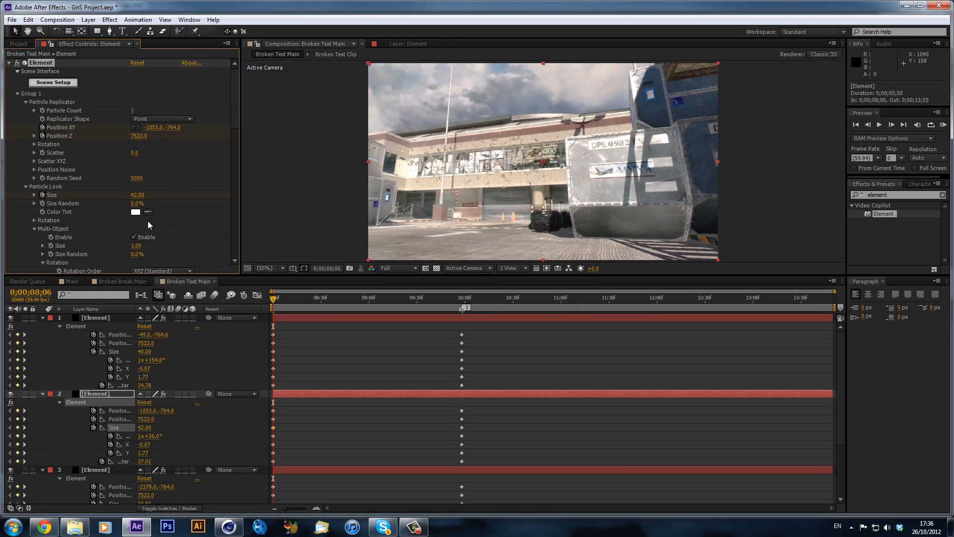
Set the third Element layer's Particle Look Size to 39 at 0;00;08;06
click(101, 318)
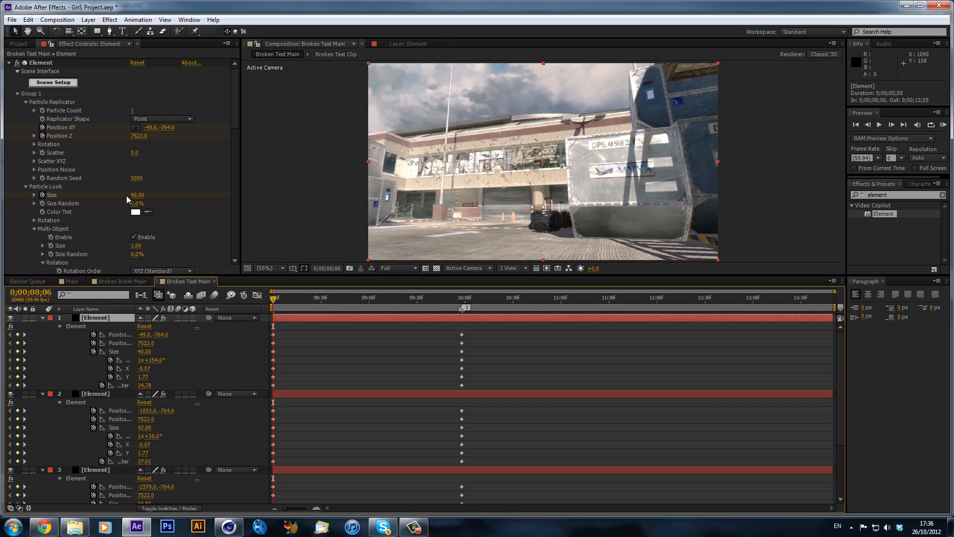
click(96, 469)
click(139, 195)
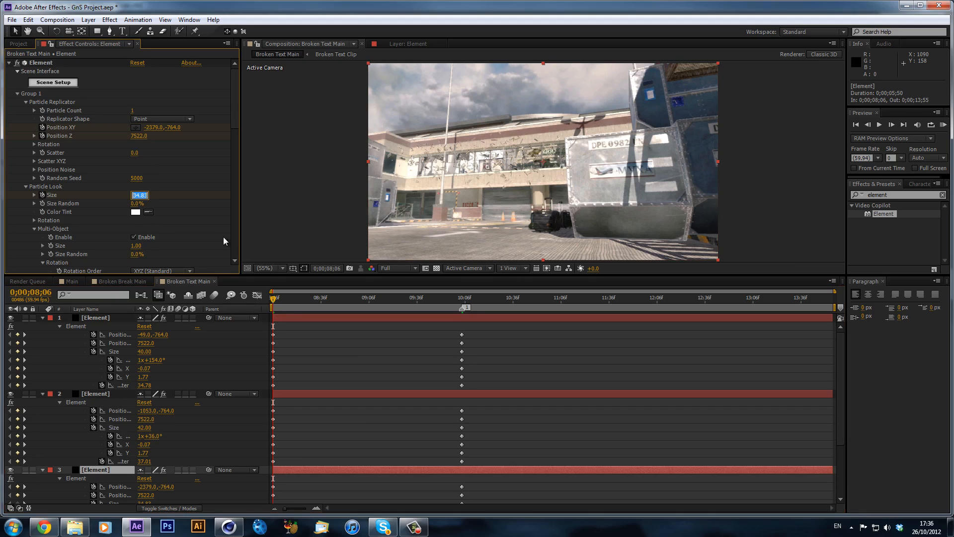
text(39)
key(Return)
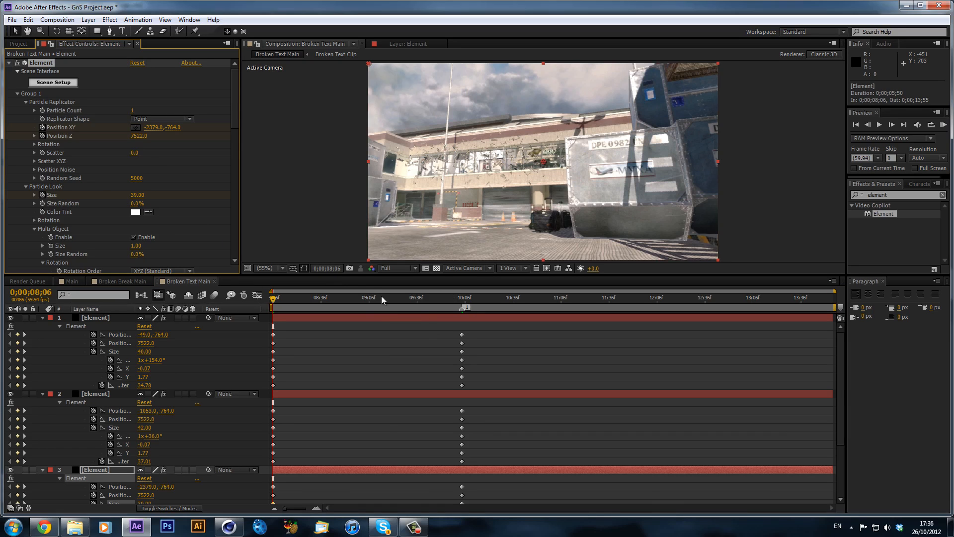
Review the shattered text animation at points between 0;00;08;06 and 0;00;09;43, and enlarge the composition preview
click(381, 296)
click(281, 268)
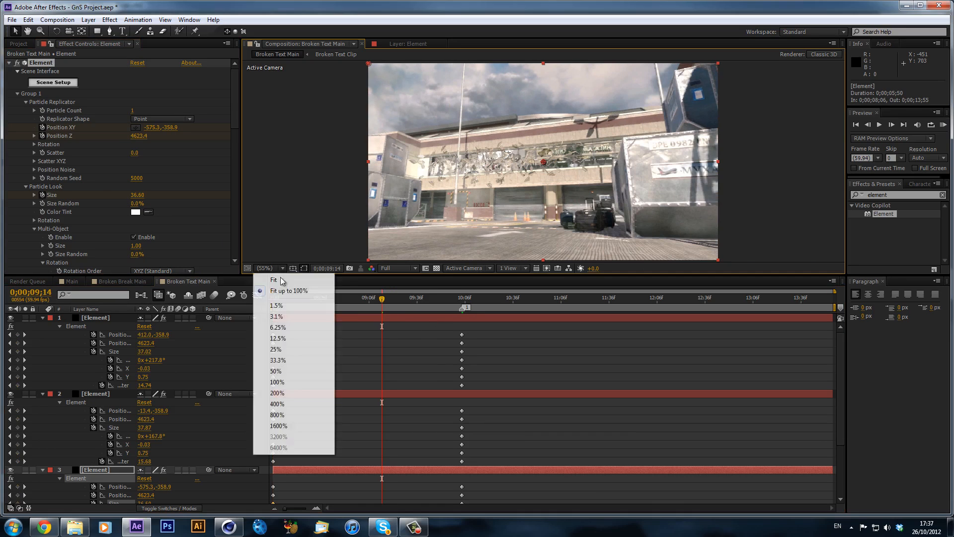
click(282, 280)
click(429, 298)
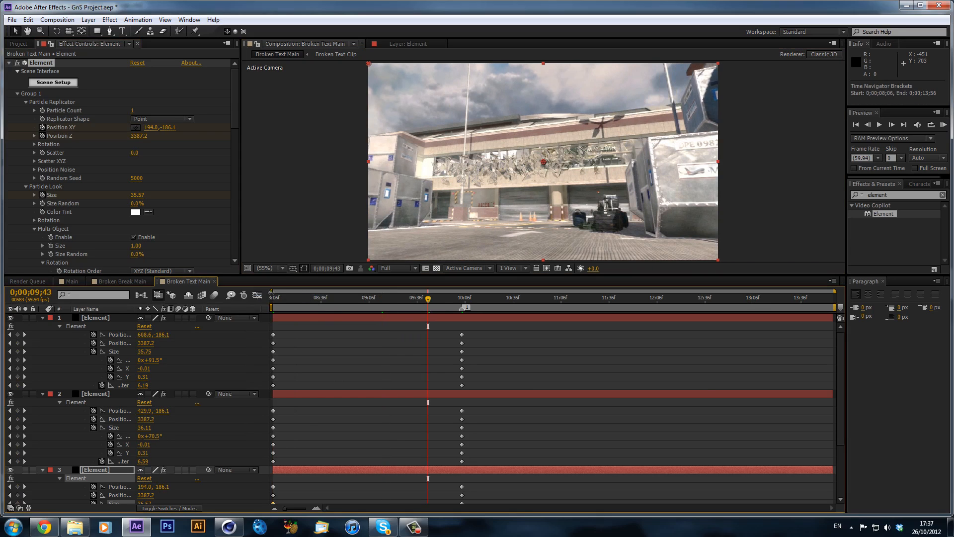
drag(277, 299, 255, 298)
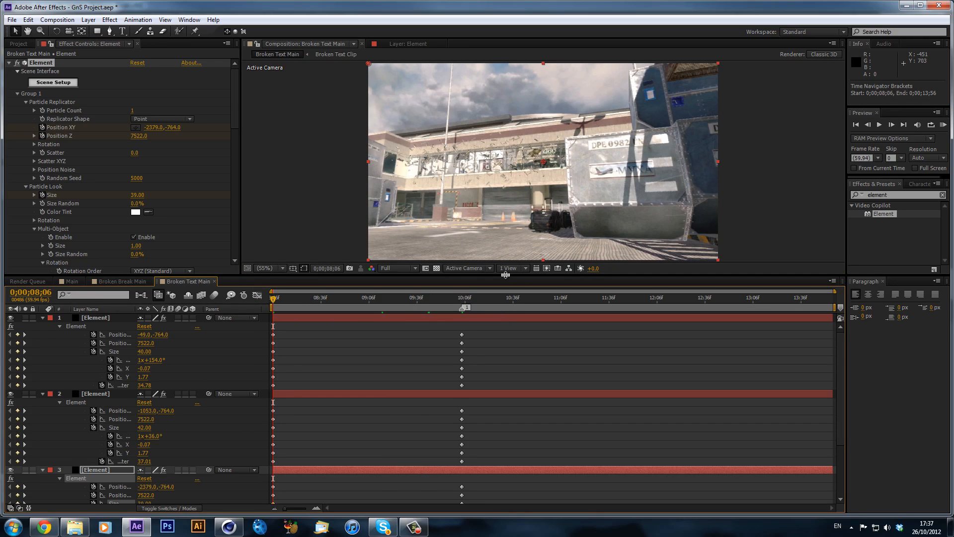
drag(505, 275, 504, 317)
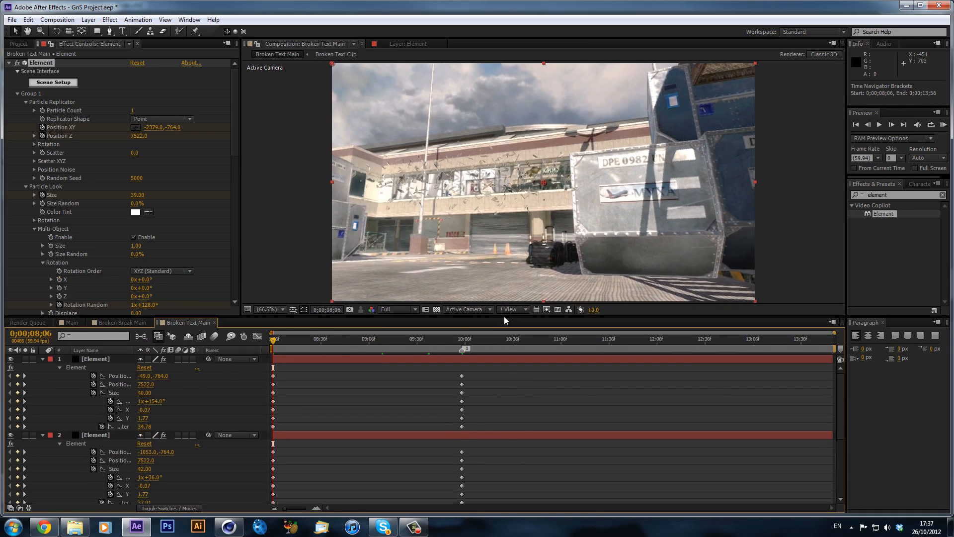
Select the first Element layer and check the text at 0;00;10;00
click(111, 359)
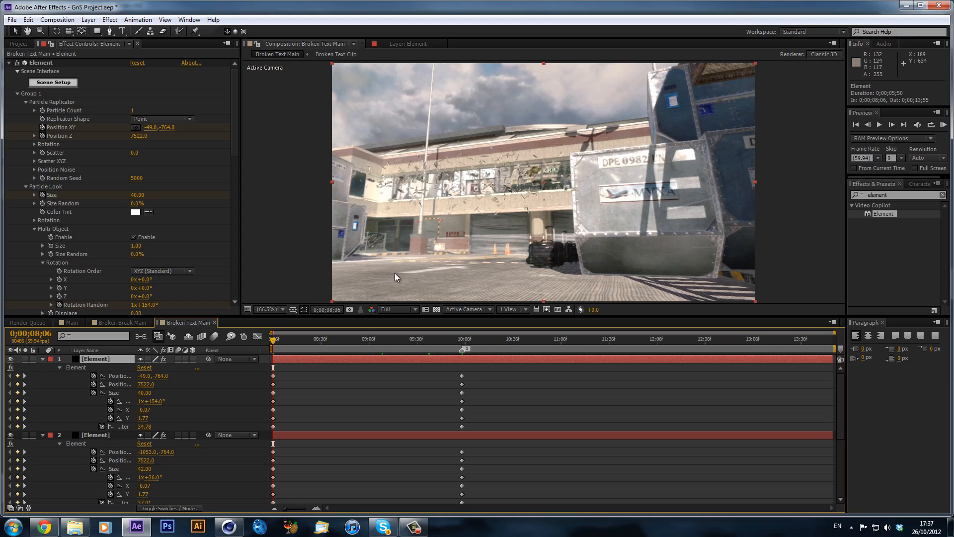
click(414, 527)
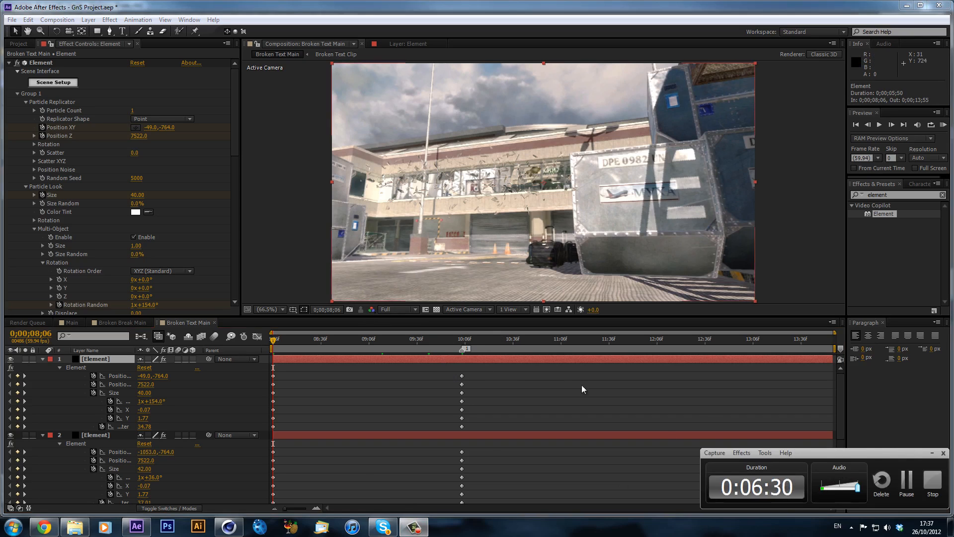
click(456, 340)
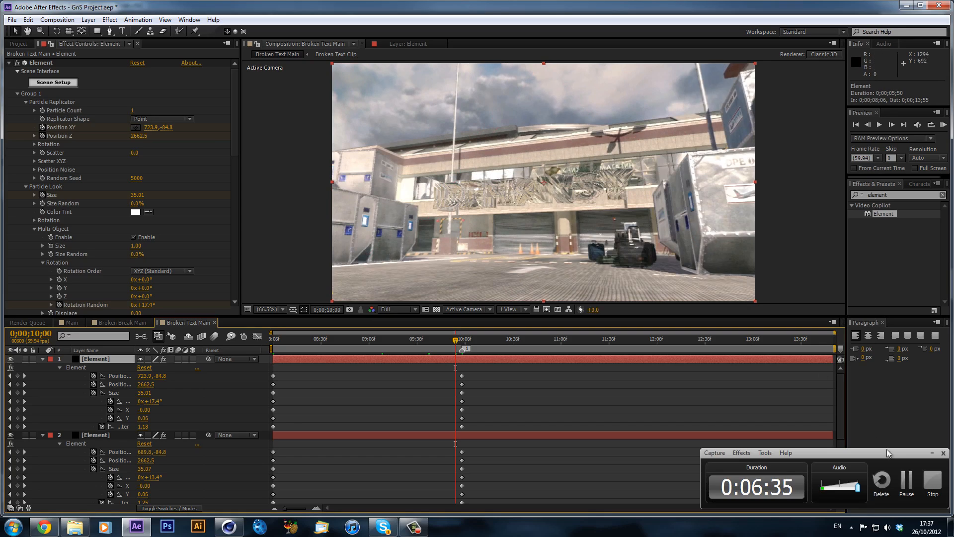
click(908, 483)
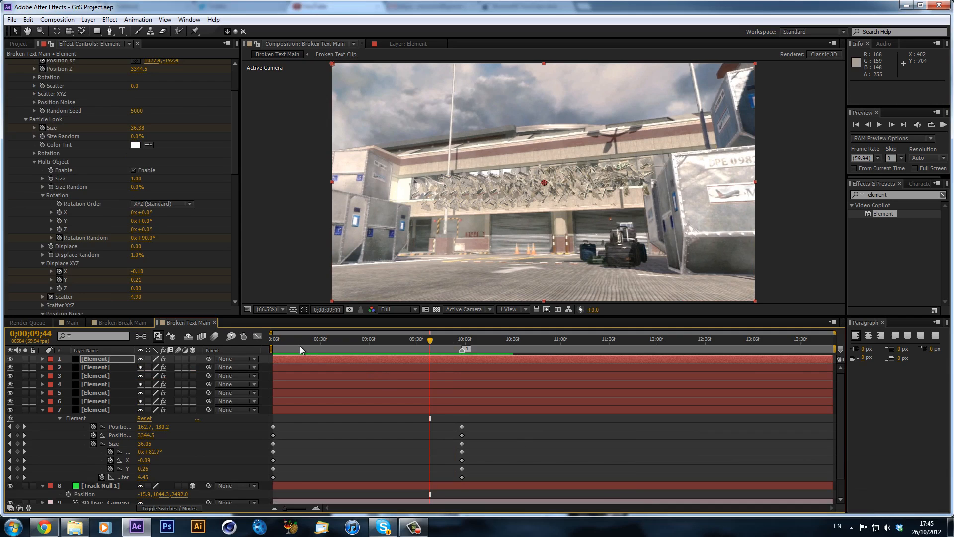
Return to 0;00;08;06 to view the shattered text, and inspect the Broken Break Main composition at 0;00;11;21
drag(299, 345, 260, 393)
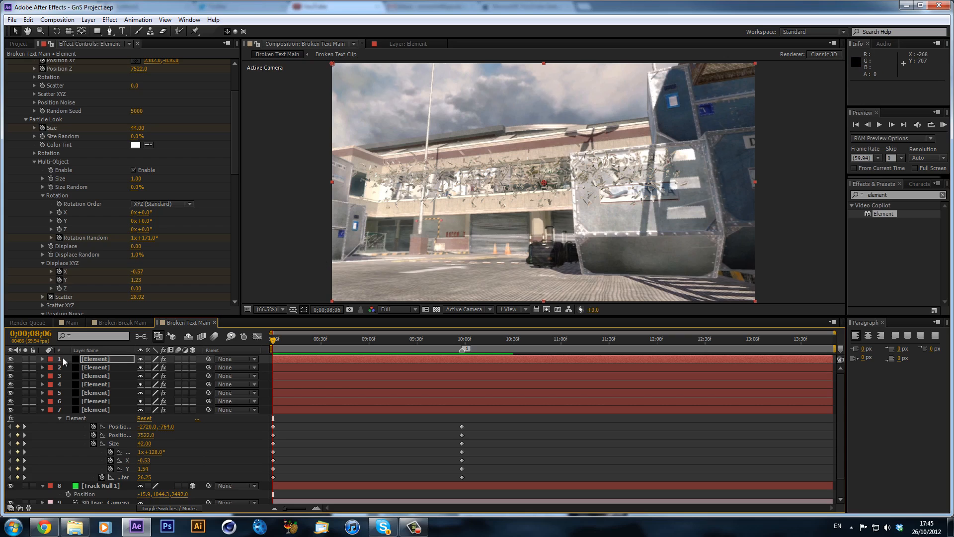
click(111, 323)
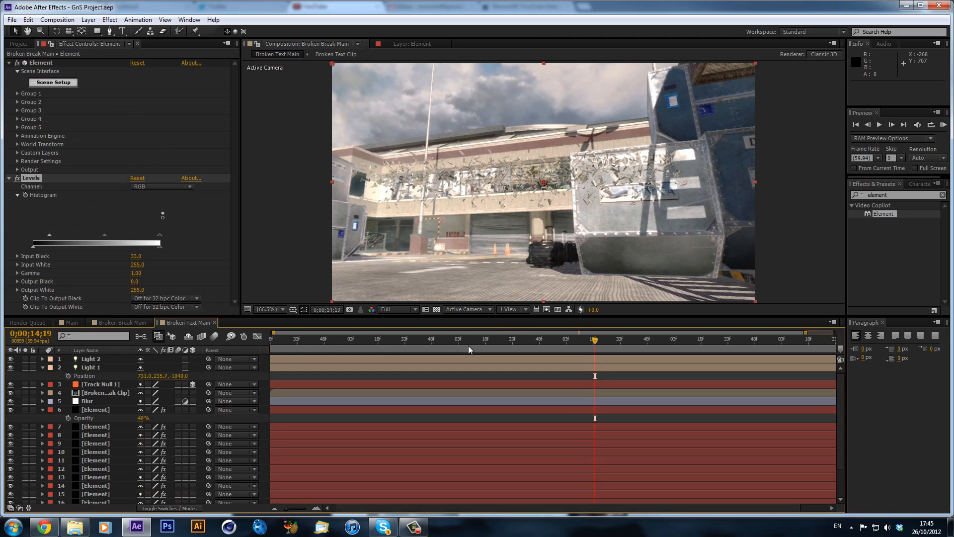
click(276, 342)
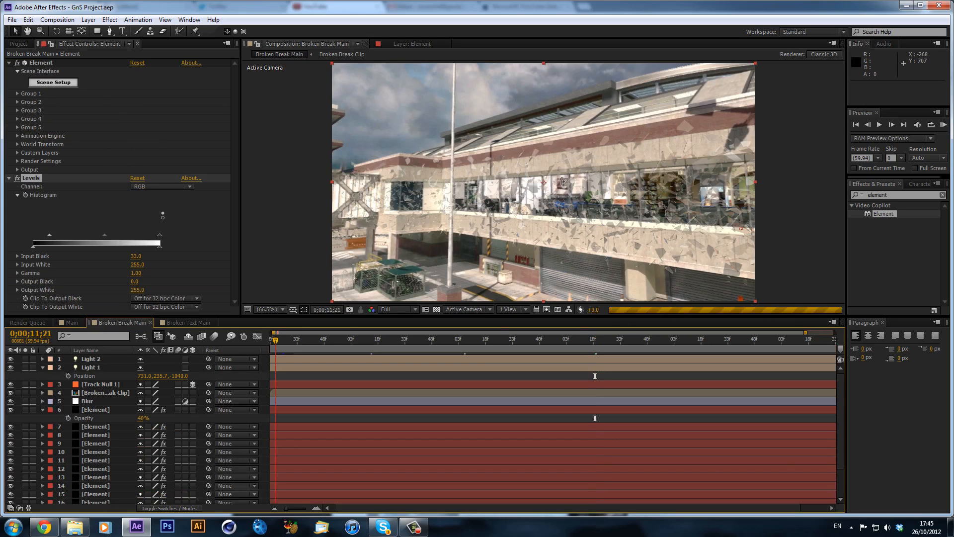
Return to the Broken Text Main composition and play a RAM preview of the text assembling
click(197, 323)
key(KP_0)
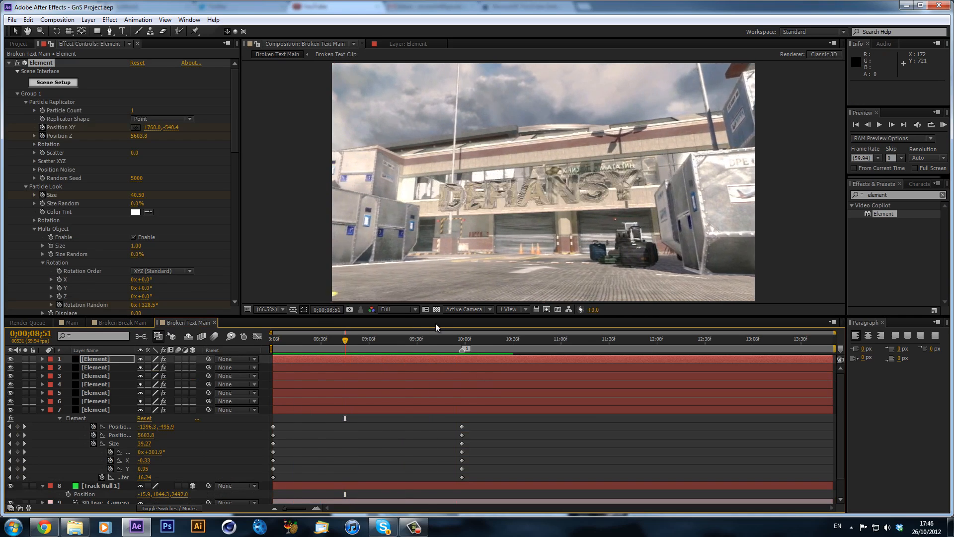
key(space)
Go to 0;00;10;04, show the keyframes of all seven Element layers and select every keyframe at that time
drag(417, 339, 461, 348)
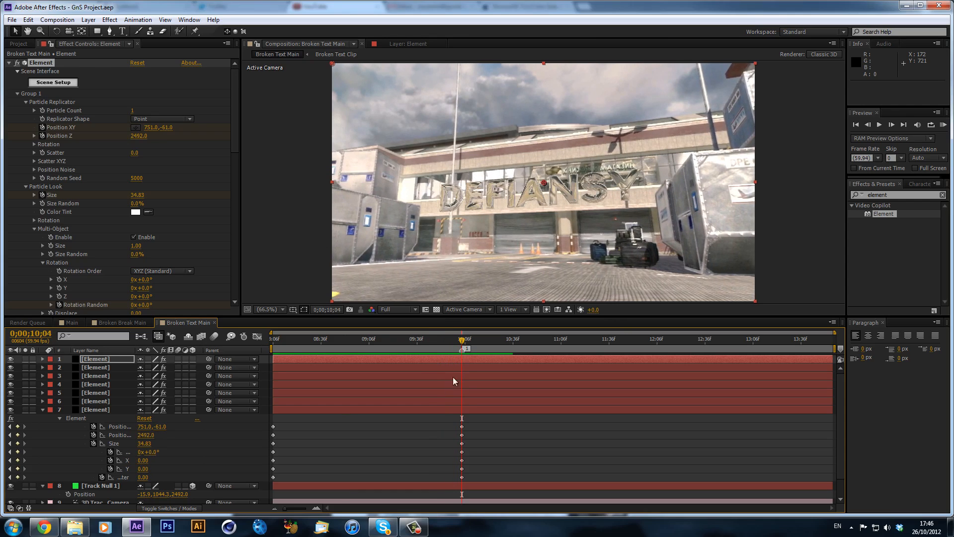
shift+click(438, 411)
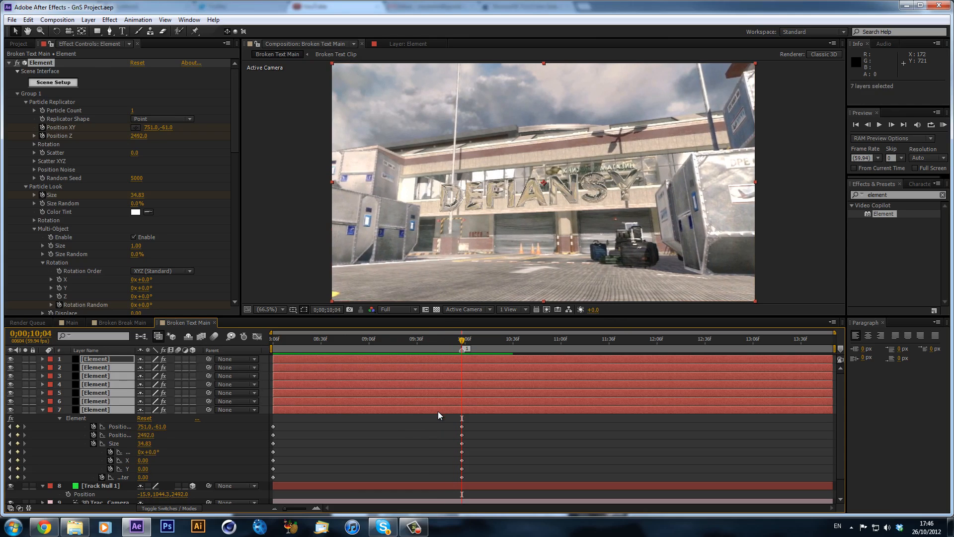
key(u)
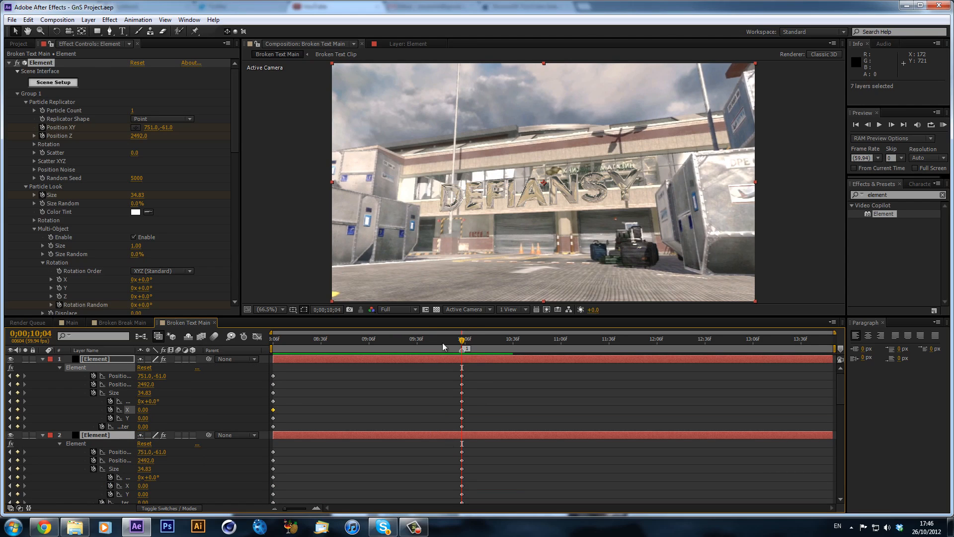
drag(470, 316, 496, 148)
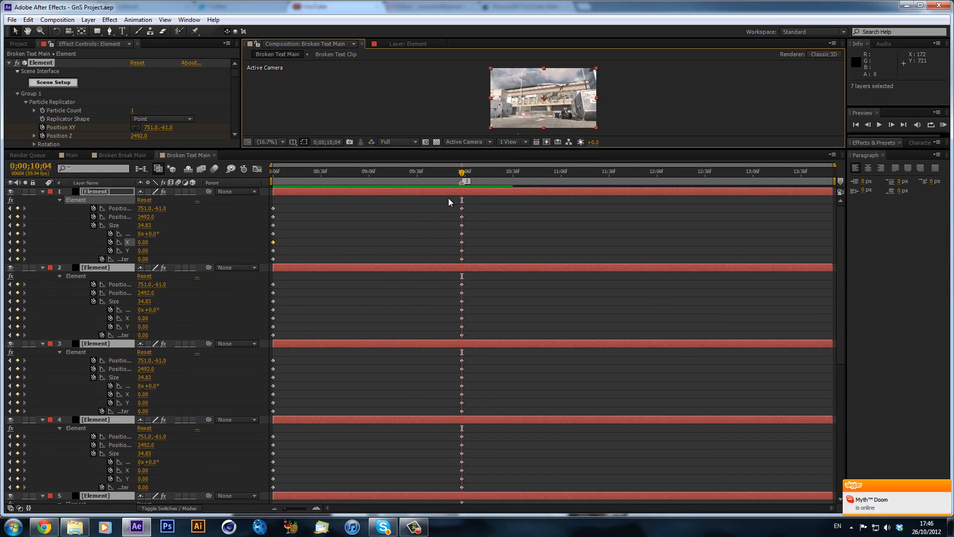
drag(447, 198, 467, 463)
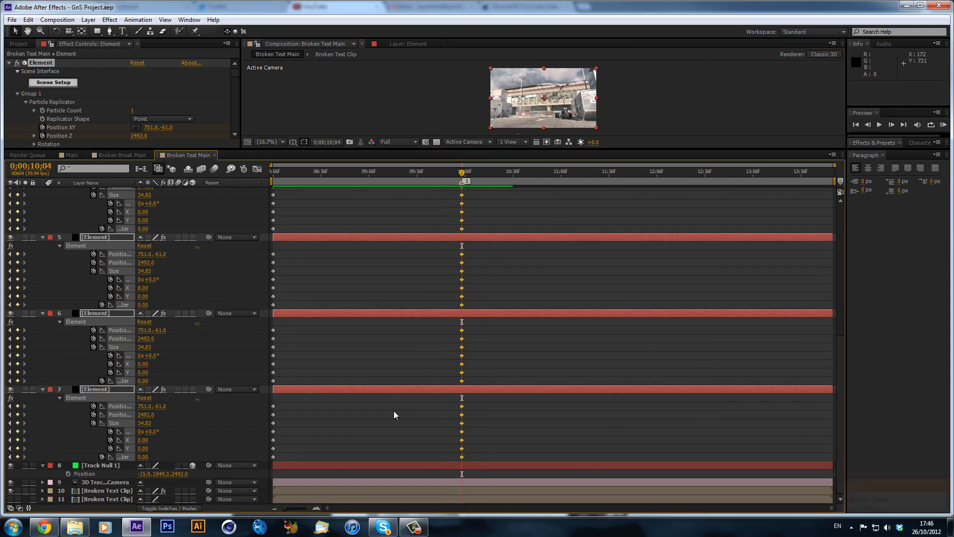
Examine the selected keyframes' curves in the graph editor, framing the span from 0;00;08;06 to 0;00;10;17, and return to the layer view
click(257, 169)
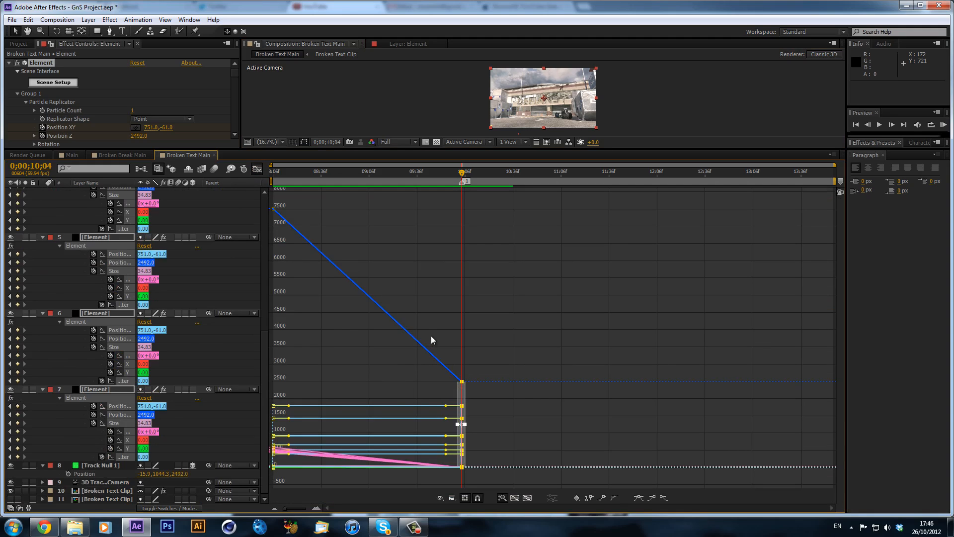
click(315, 510)
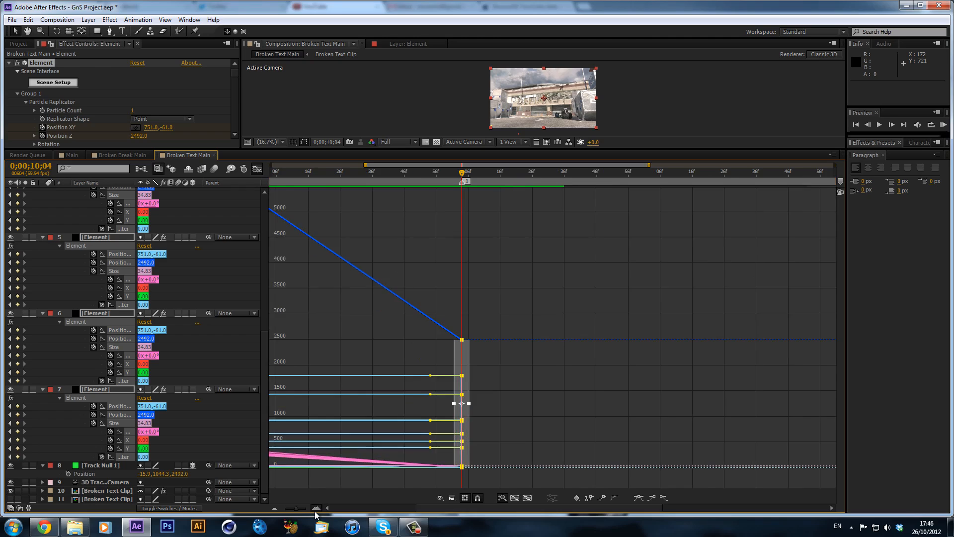
drag(528, 508, 323, 525)
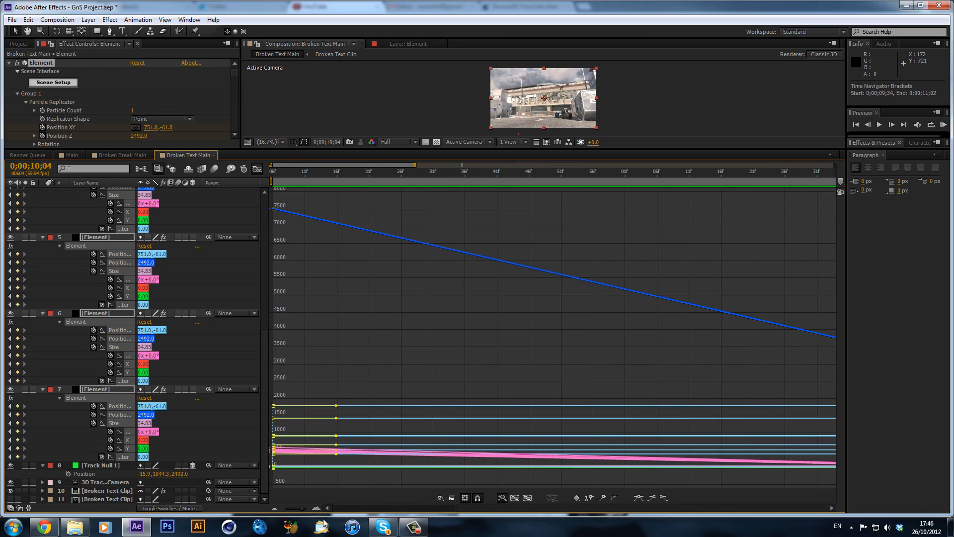
click(275, 508)
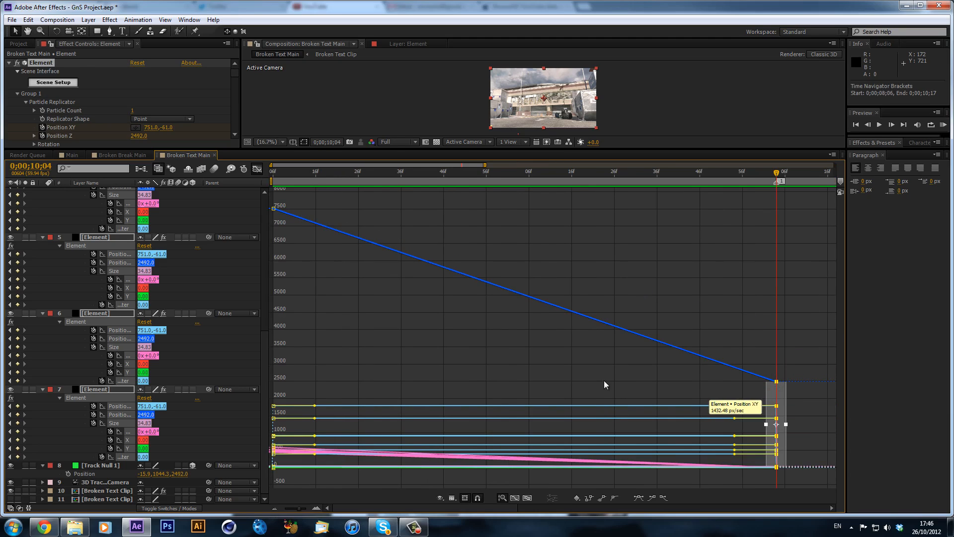
click(256, 170)
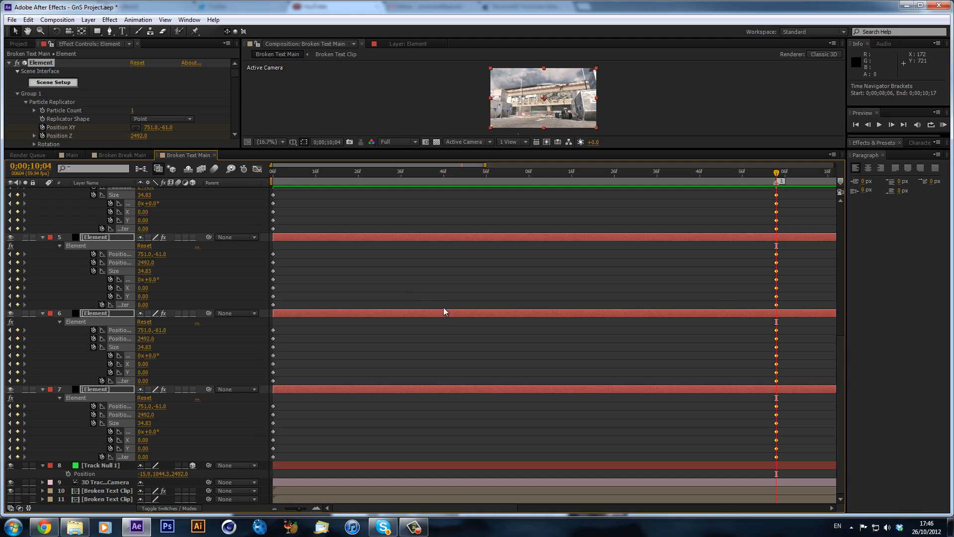
right_click(775, 358)
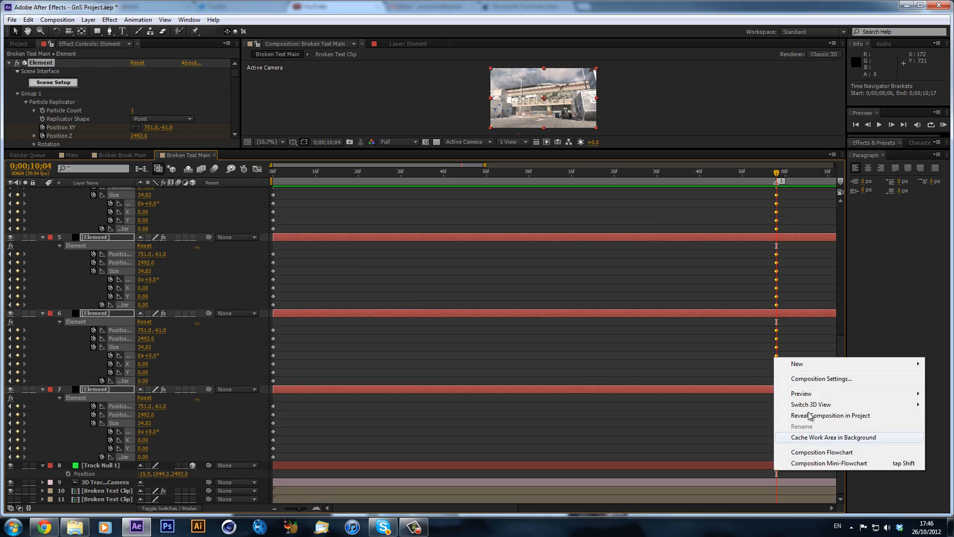
click(777, 333)
right_click(777, 334)
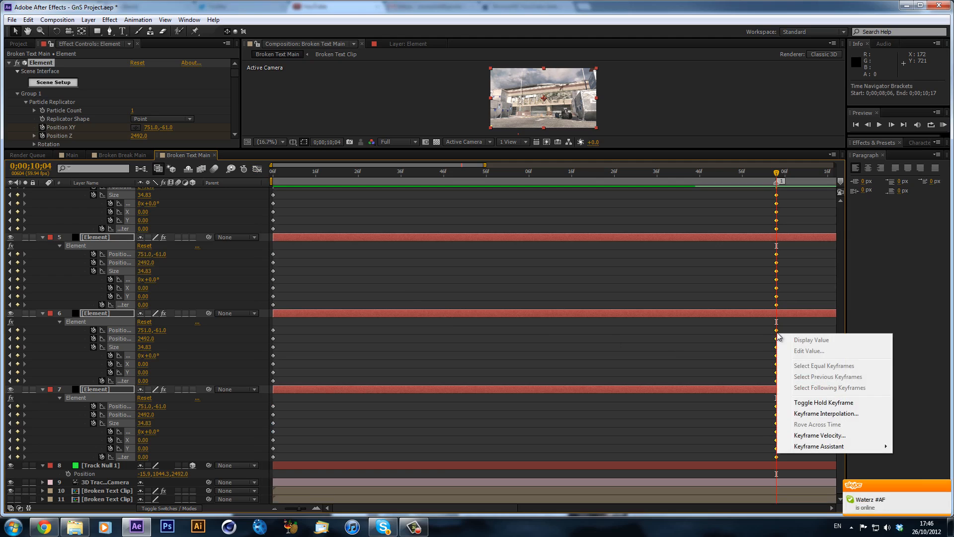
click(818, 436)
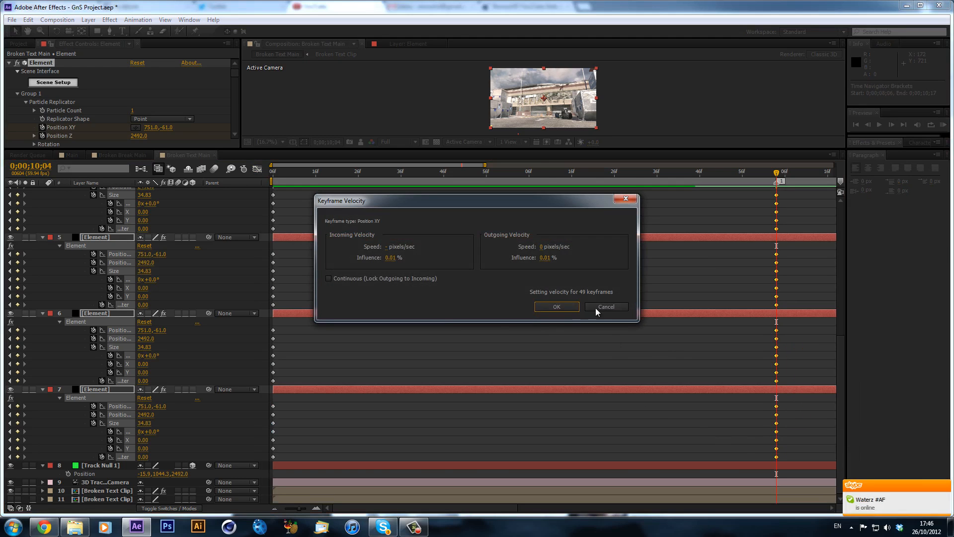
click(606, 307)
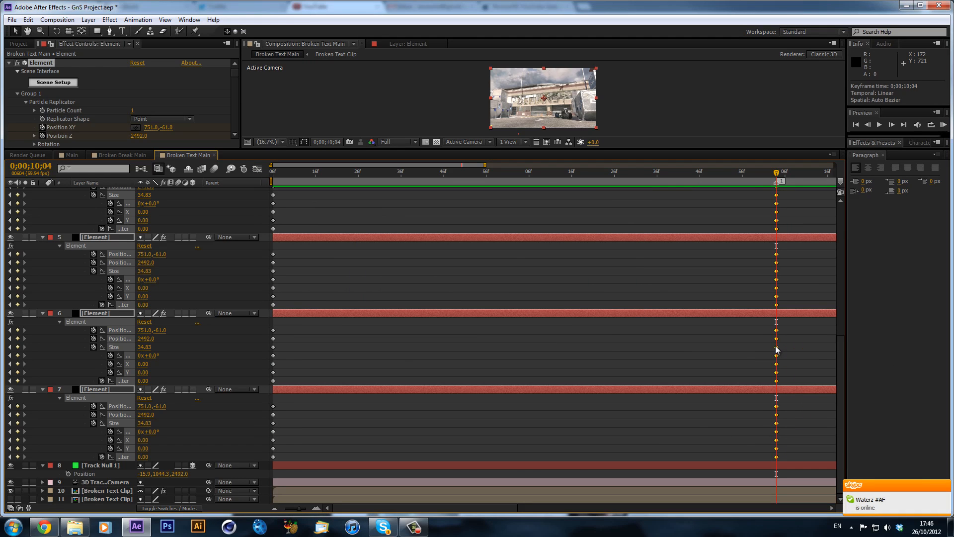
Try Easy Ease on the selected end keyframes and undo it
right_click(777, 349)
mouse_move(826, 458)
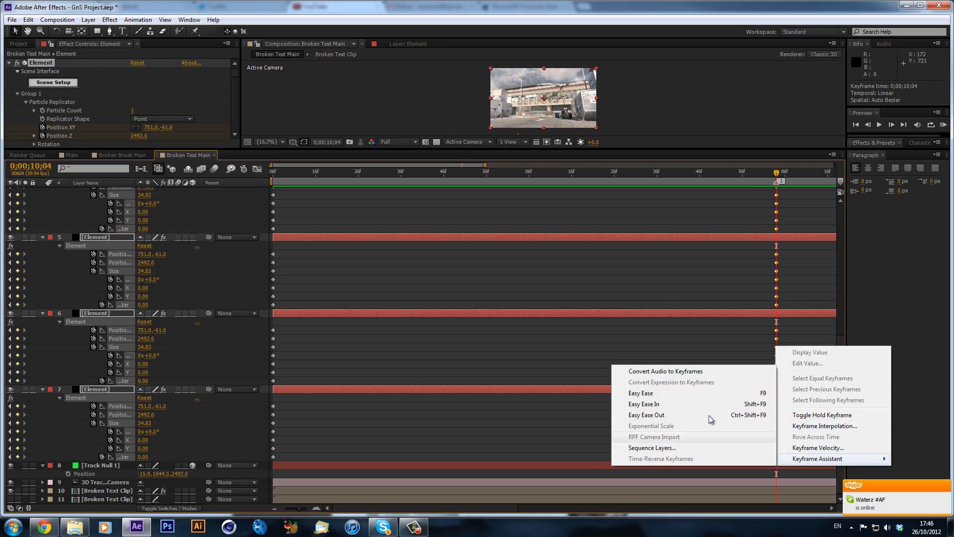
click(663, 394)
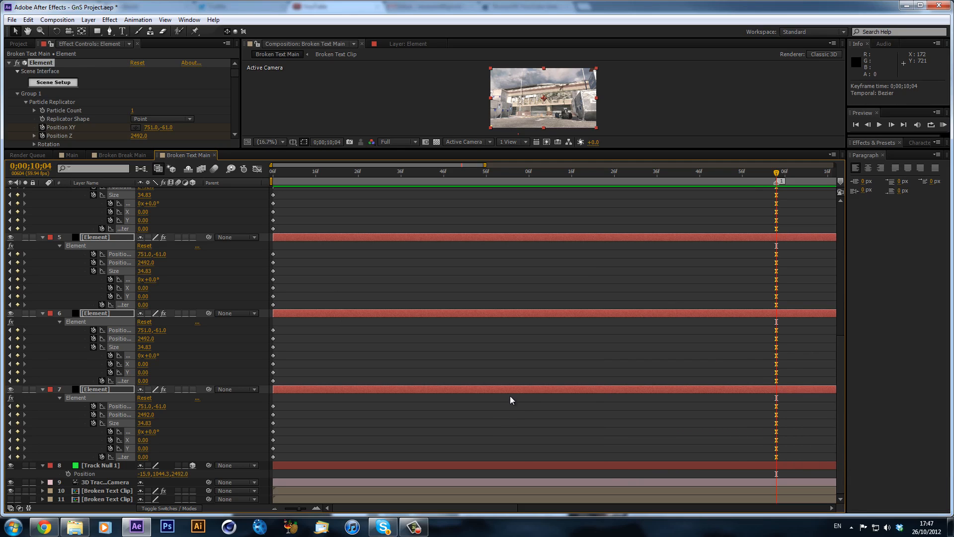
key(ctrl+z)
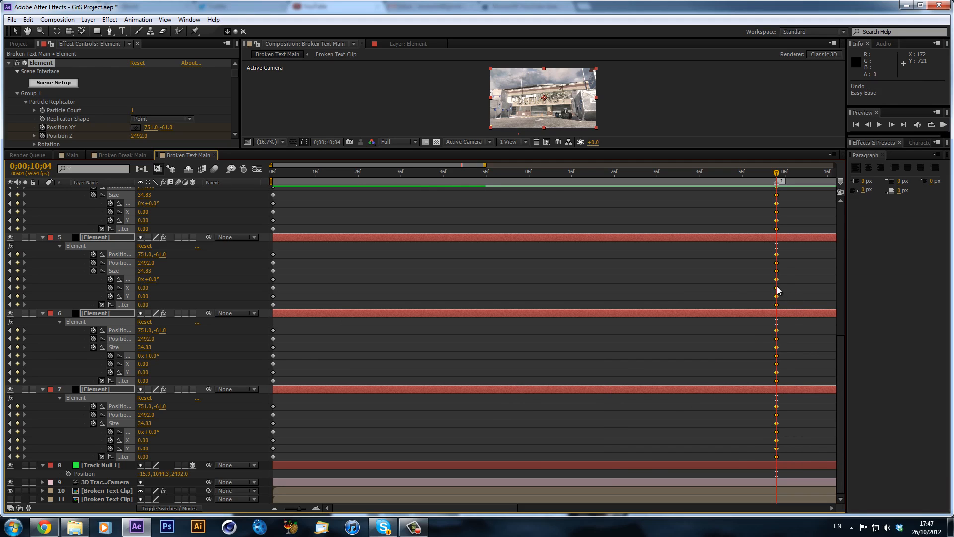
Apply Easy Ease to the selected keyframes at 0;00;10;04 on all seven Element layers
right_click(776, 288)
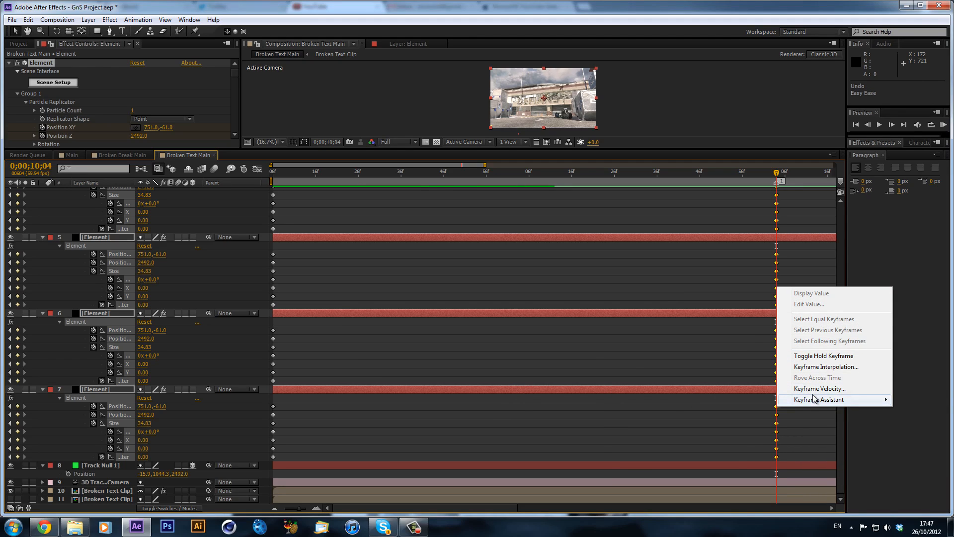
mouse_move(814, 399)
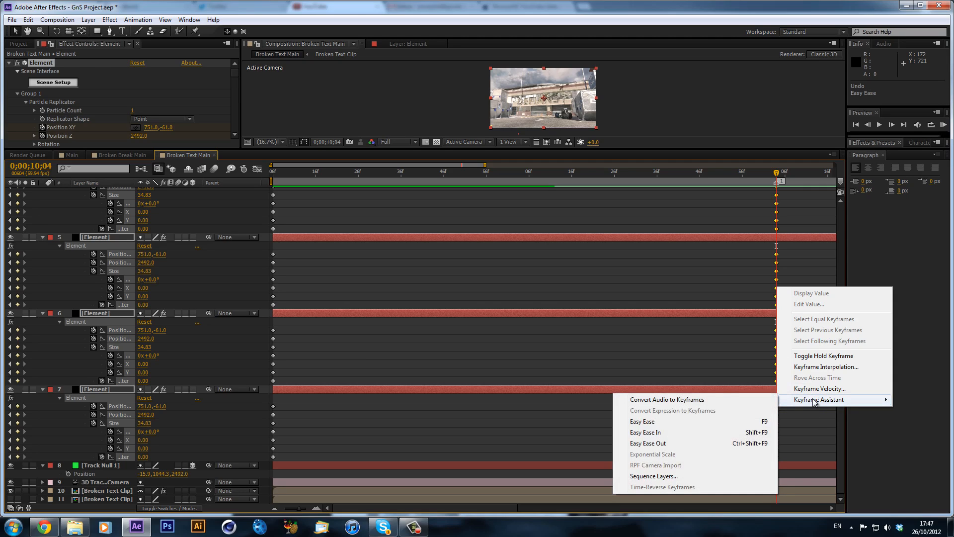
click(747, 426)
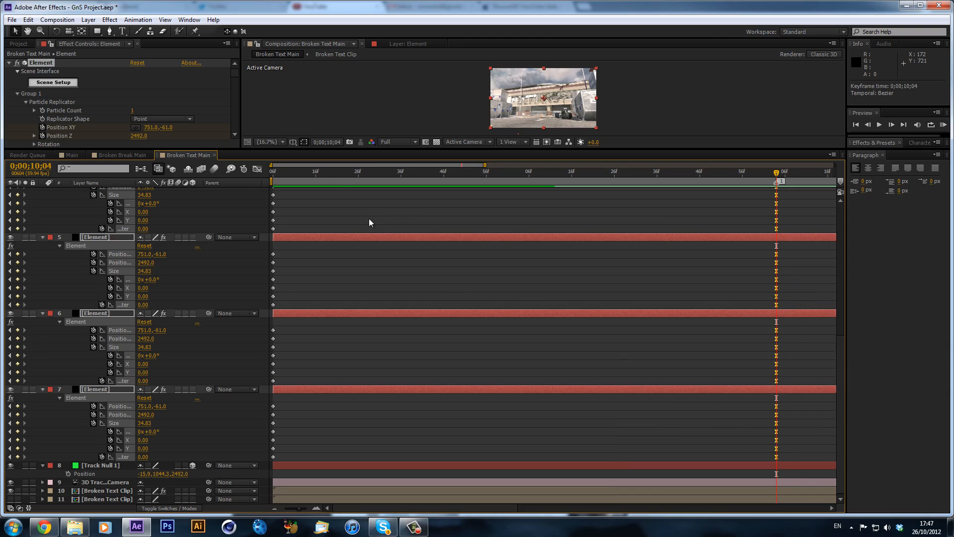
Try a steeper ease on the selected end keyframes by reshaping their curve handles in the graph editor, and return to the layer view
click(258, 169)
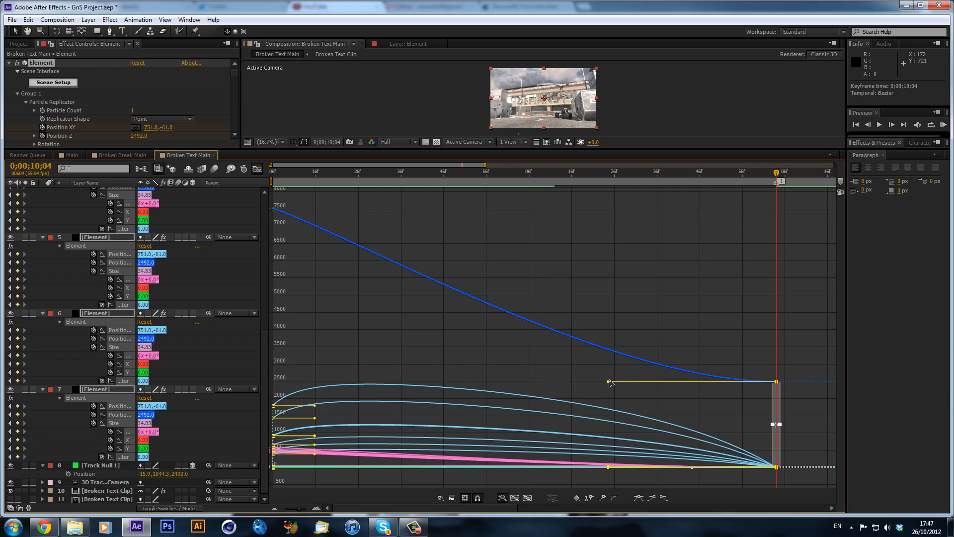
drag(621, 381, 766, 271)
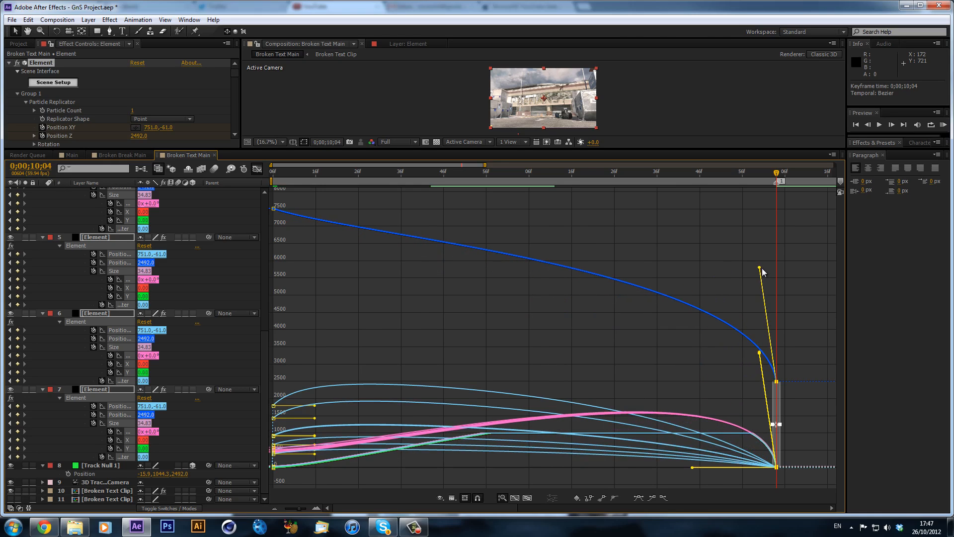
key(ctrl+z)
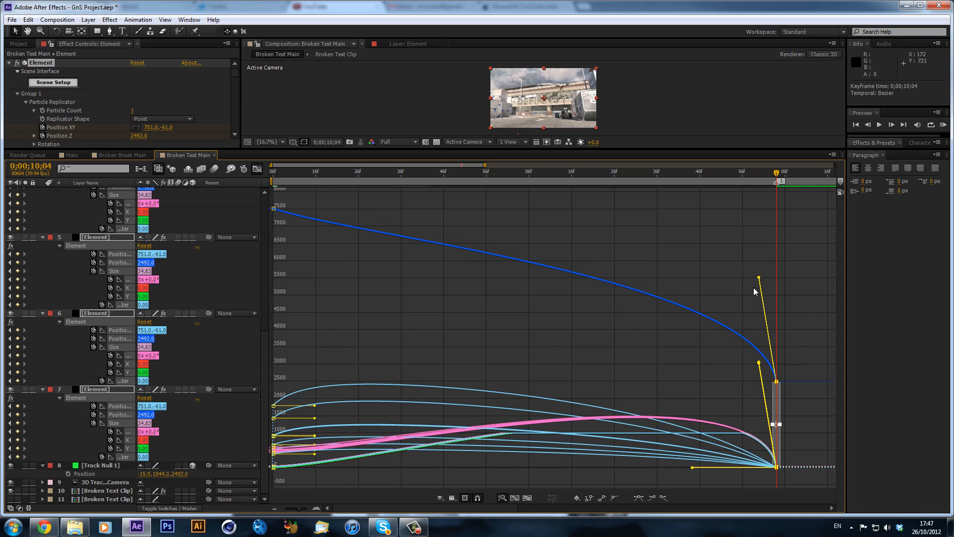
drag(765, 282, 775, 277)
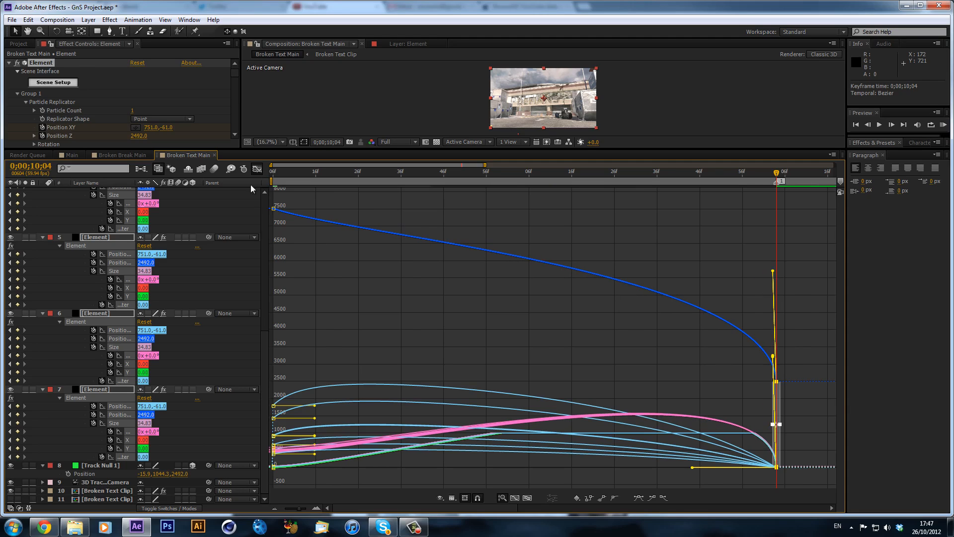
click(257, 169)
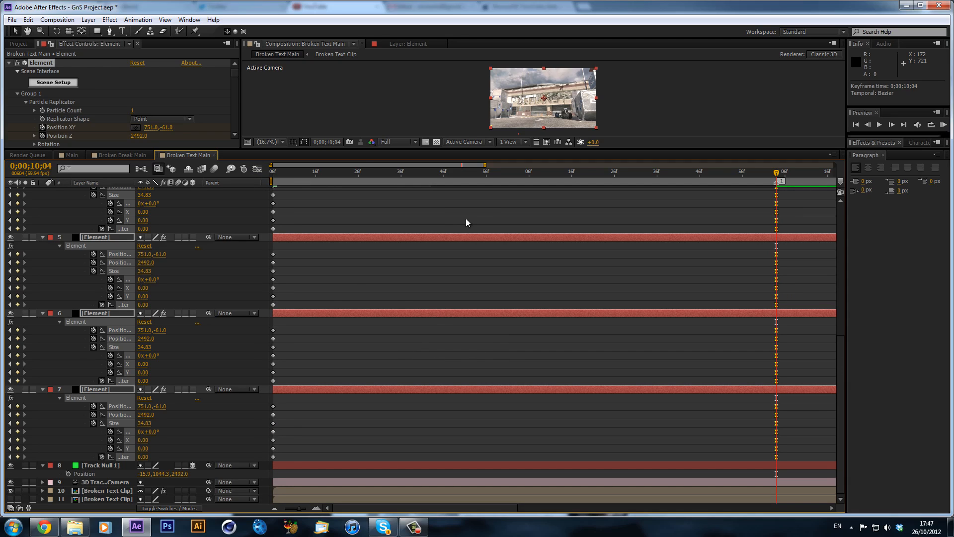
Enlarge the composition preview and check the text's assembly at 0;00;09;58, 0;00;09;48, 0;00;09;38 and 0;00;09;07
drag(426, 147, 426, 282)
click(753, 305)
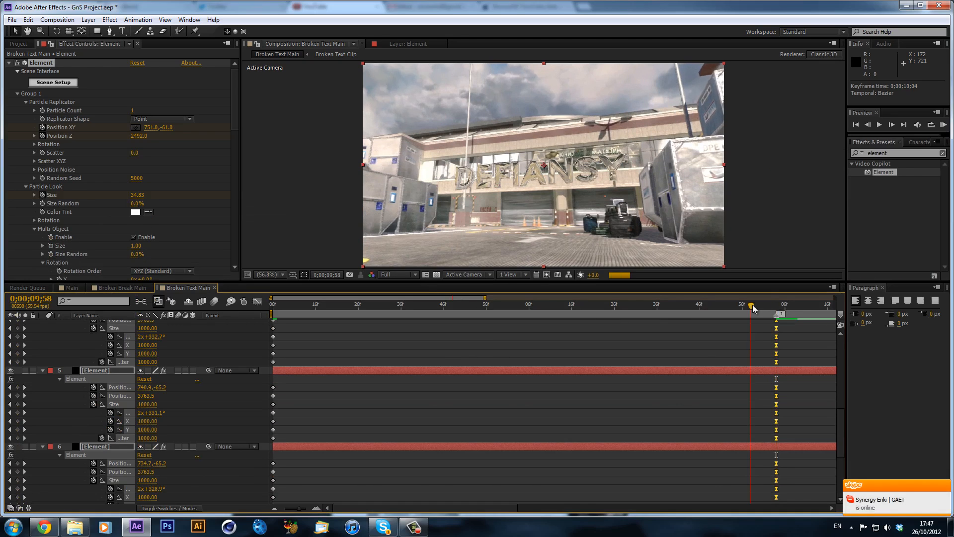
drag(746, 309, 709, 309)
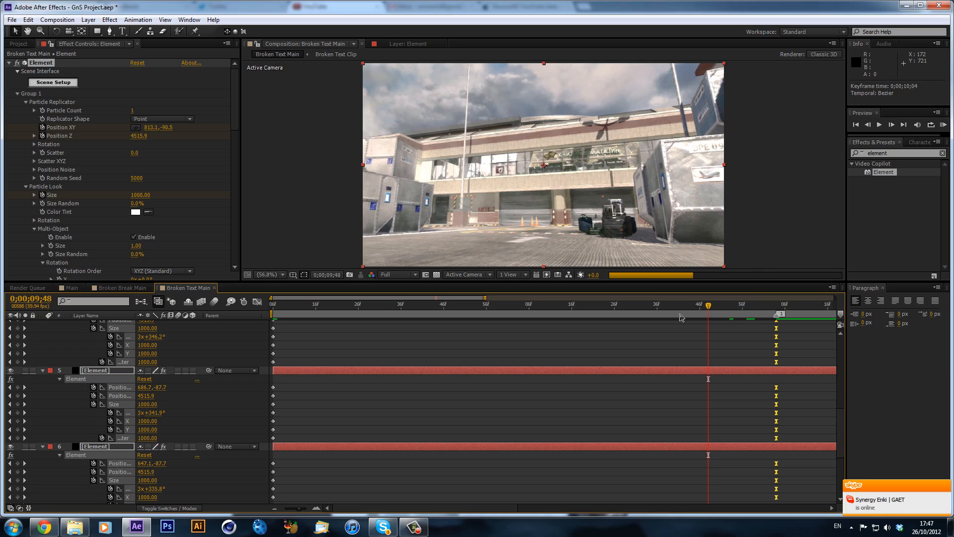
click(665, 305)
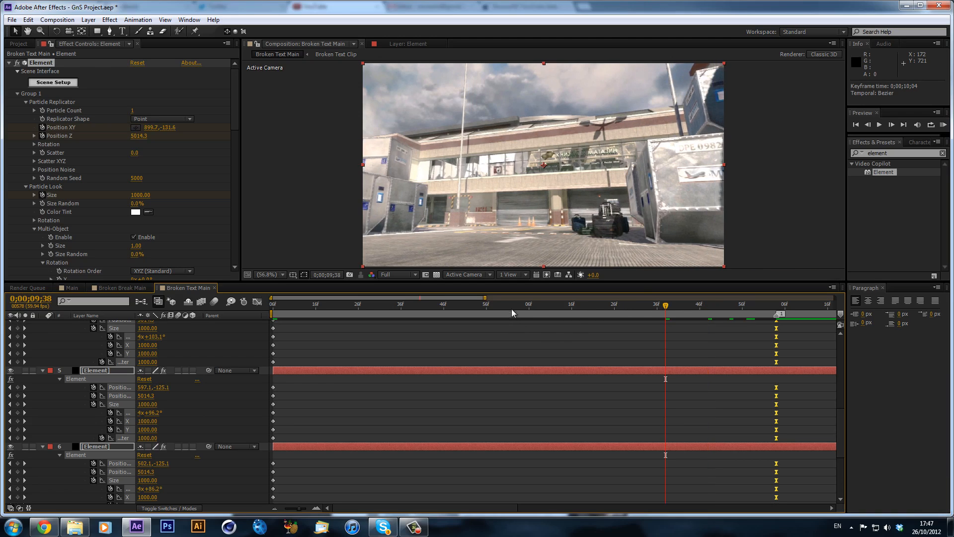
click(533, 304)
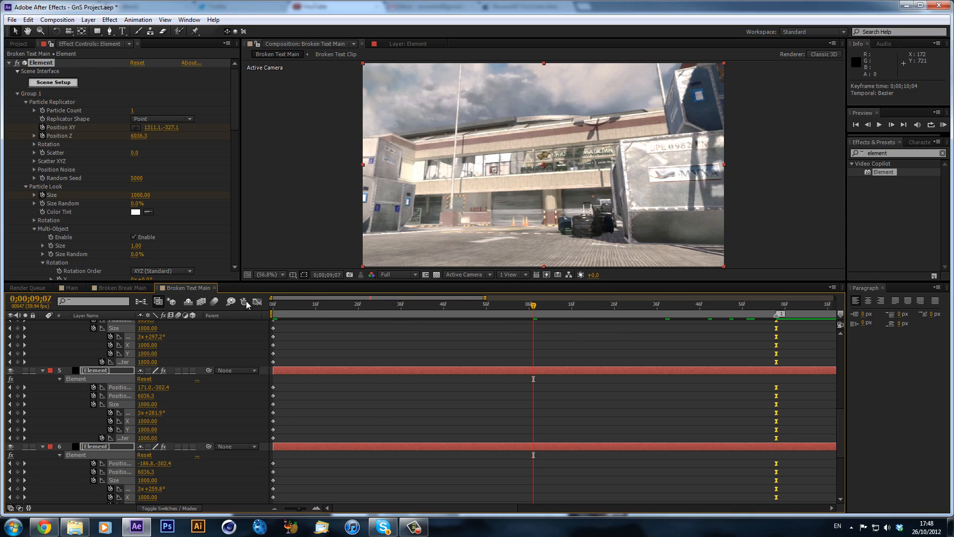
Try a gentler slope on the end keyframes' ease handles in the graph editor and check frames up to 0;00;09;36
key(shift+F3)
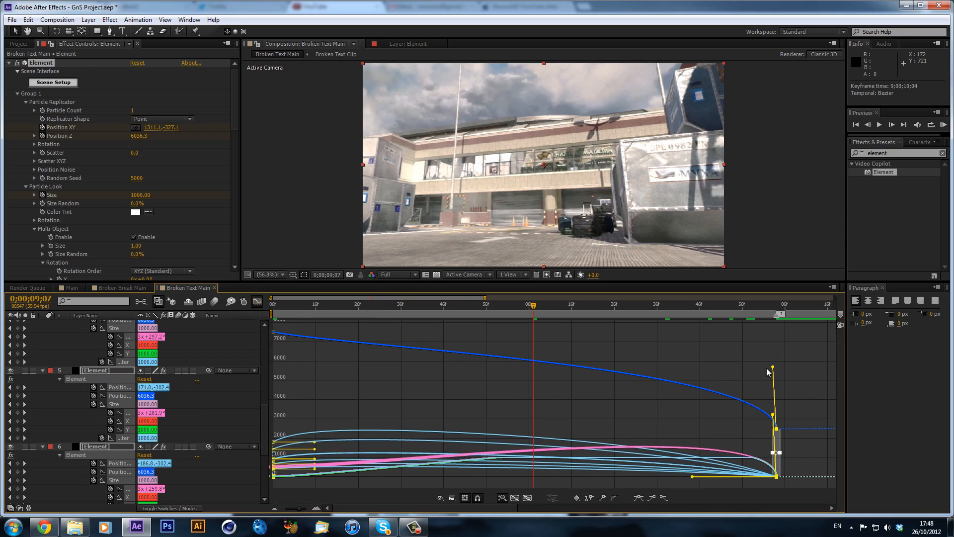
drag(689, 394, 667, 398)
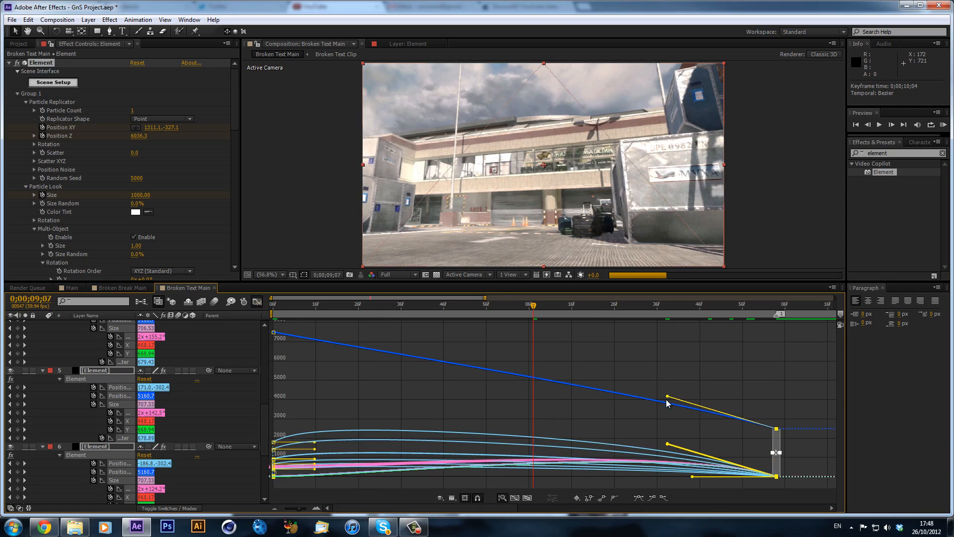
click(573, 304)
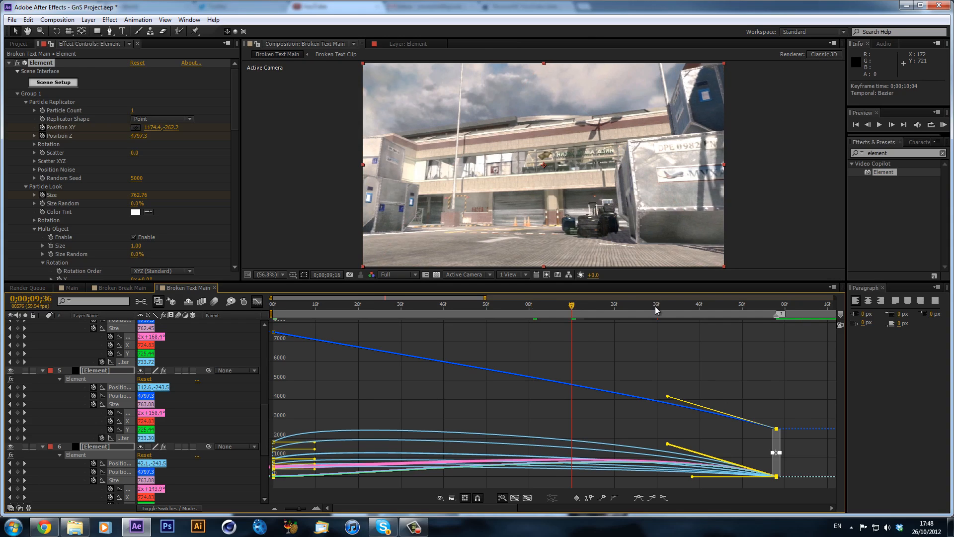
click(657, 305)
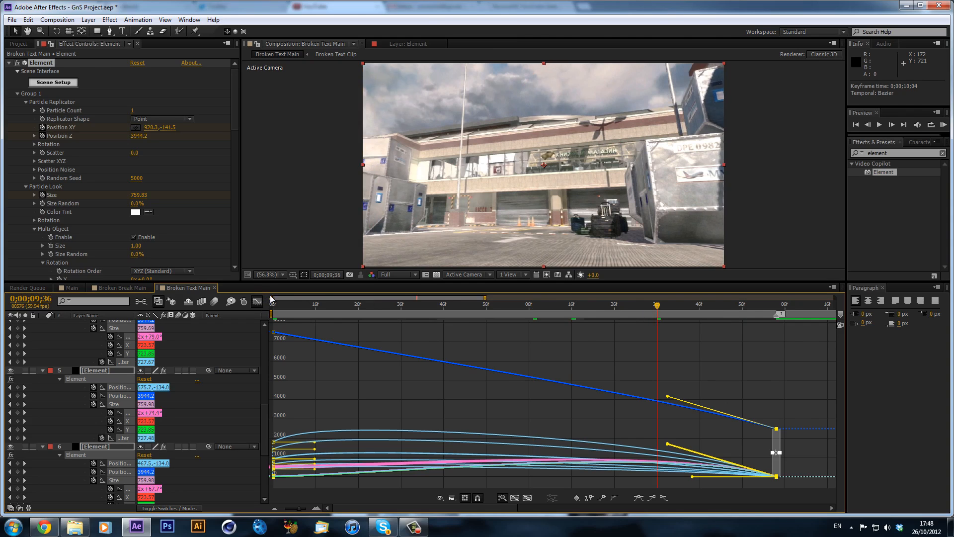
Undo the curve adjustments and the Easy Ease on the Element layers' end keyframes at 0;00;10;04
key(ctrl+z)
key(ctrl+z)
key(ctrl+z)
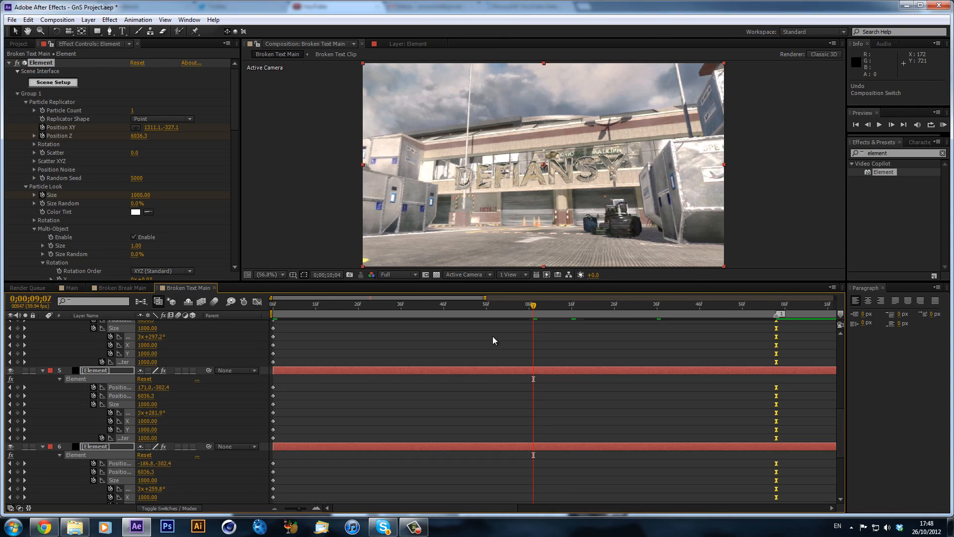
key(ctrl+shift+z)
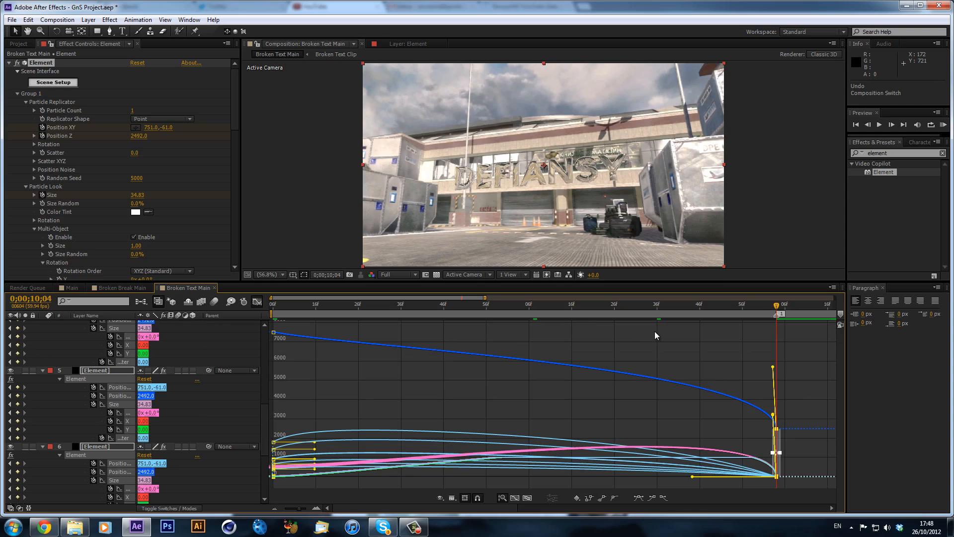
key(ctrl+shift+z)
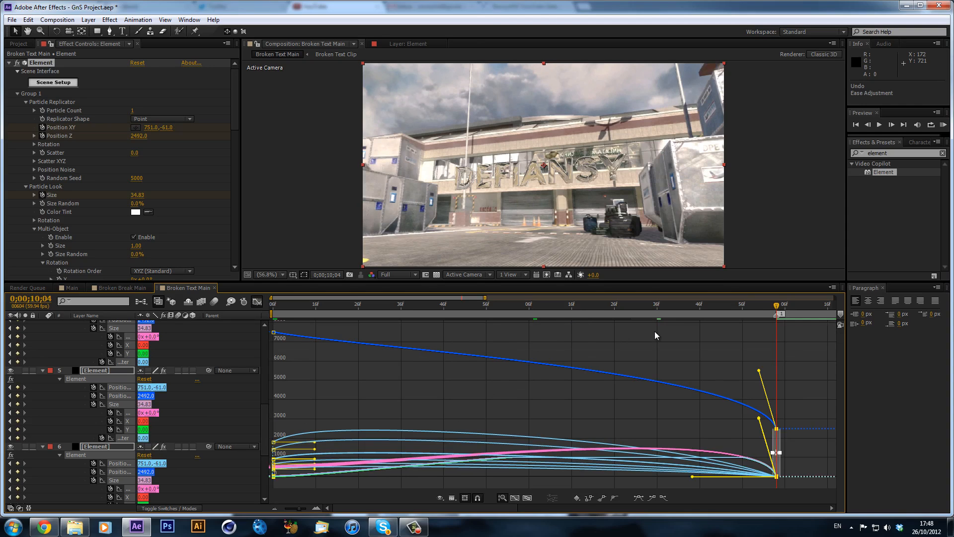
key(ctrl+z)
key(ctrl+z)
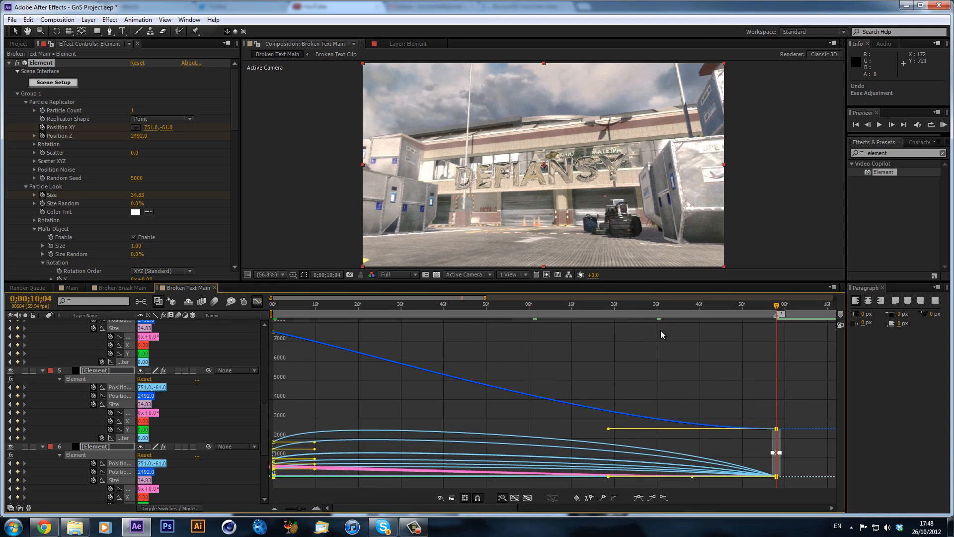
key(ctrl+z)
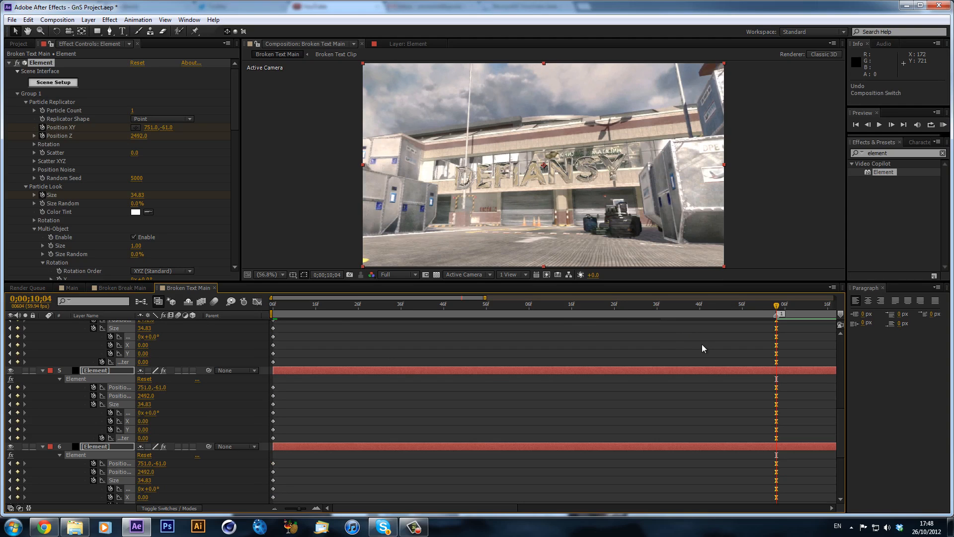
click(663, 411)
scroll(657, 362, up, 7)
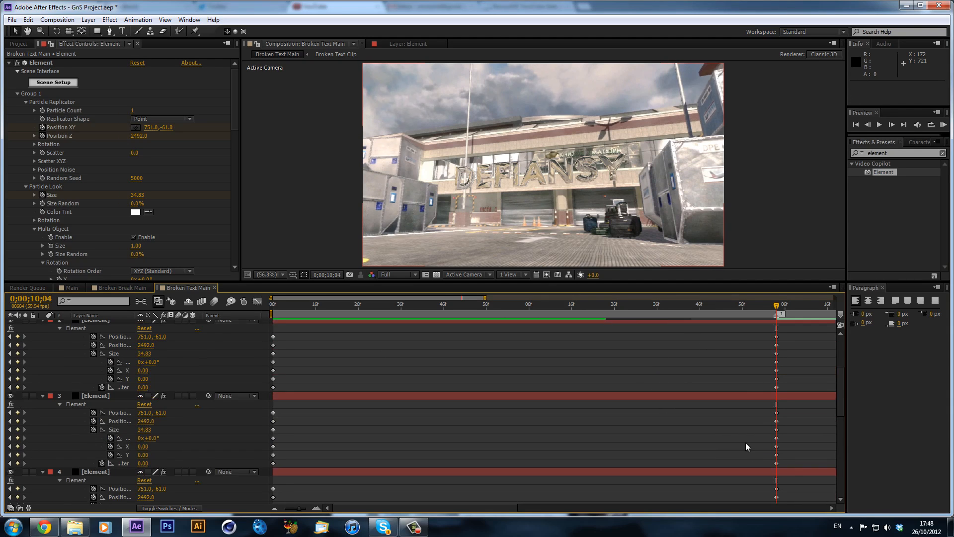
scroll(745, 386, up, 3)
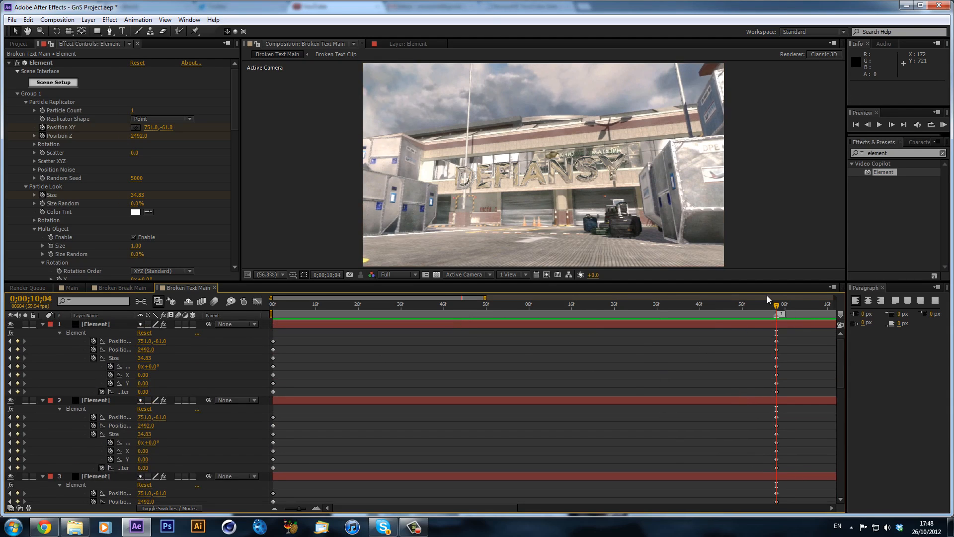
Go to 0;00;09;53 and enable motion blur for all seven Element layers and for the composition
drag(761, 311, 730, 370)
click(129, 324)
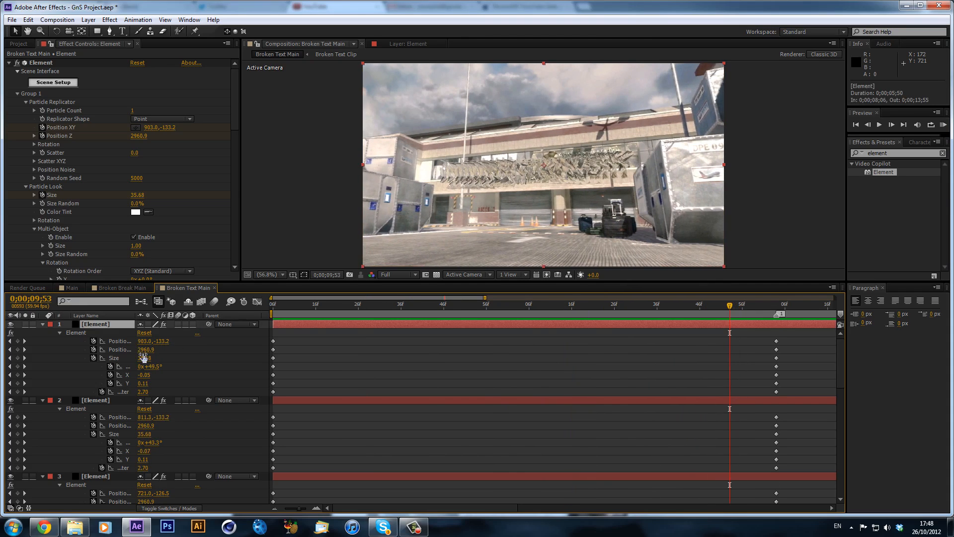
scroll(112, 432, down, 10)
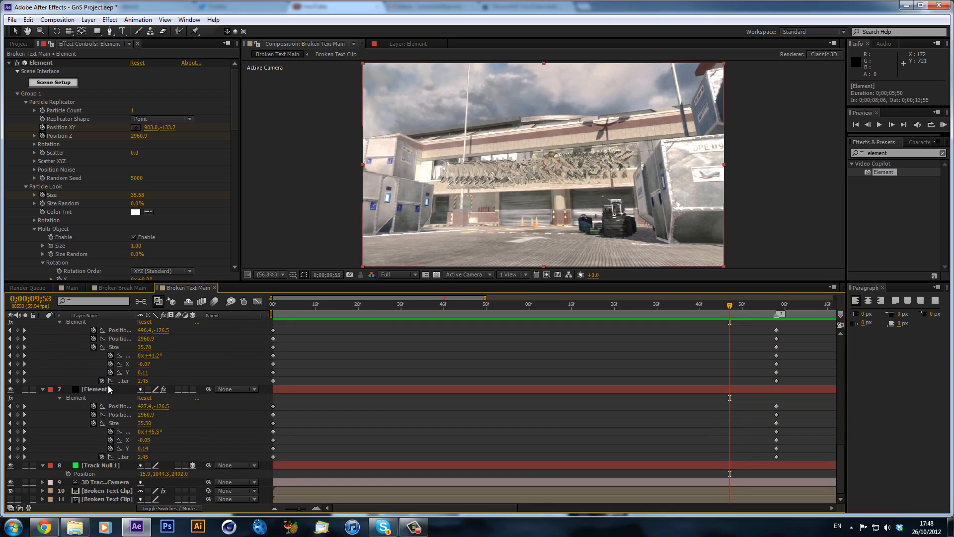
shift+click(109, 387)
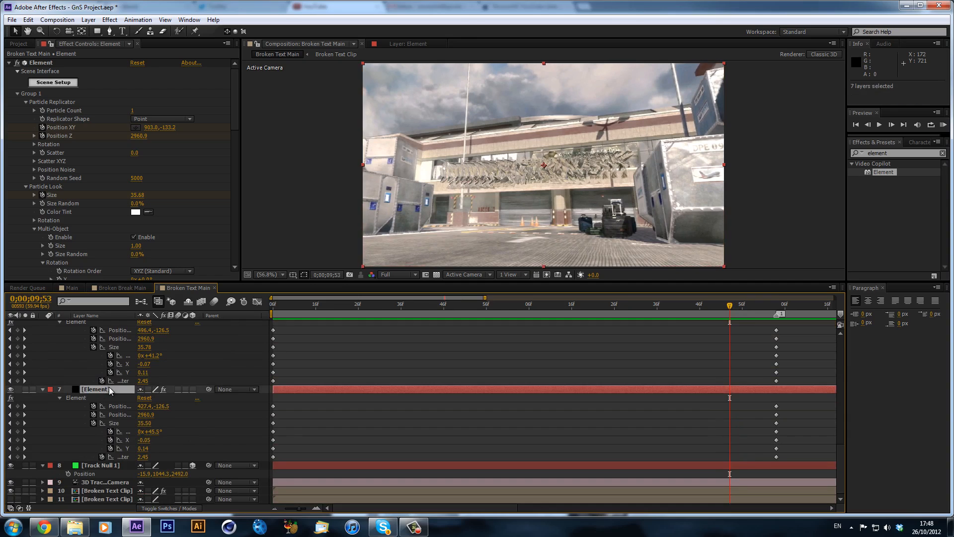
click(178, 389)
click(214, 302)
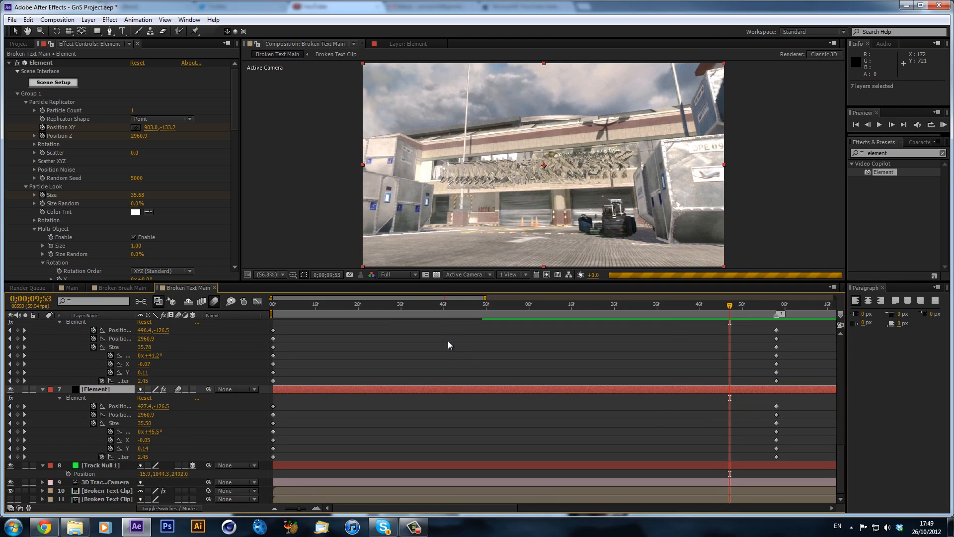
Inspect the motion-blurred text at 100% and 50% magnification, go to 0;00;09;56 and fit the preview up to 100%
key(slash)
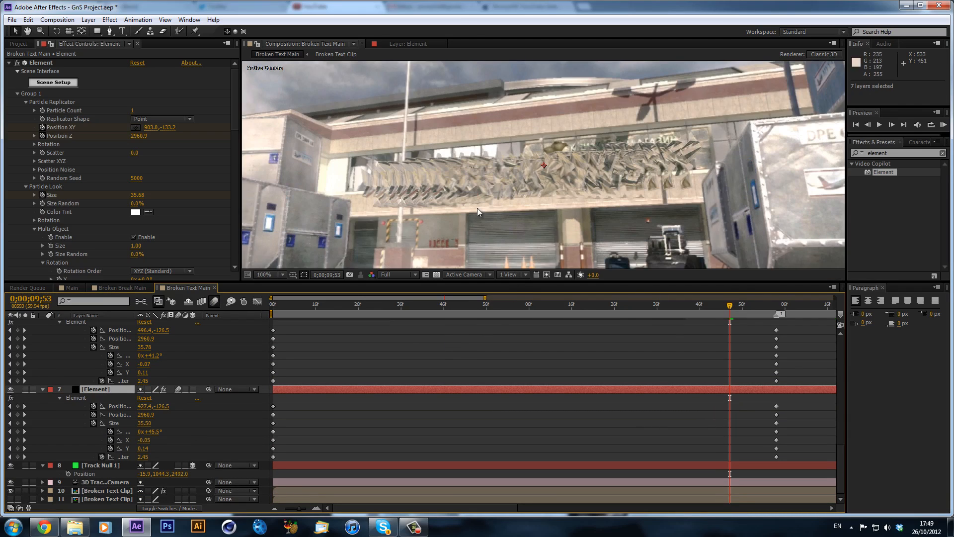
key(comma)
key(comma)
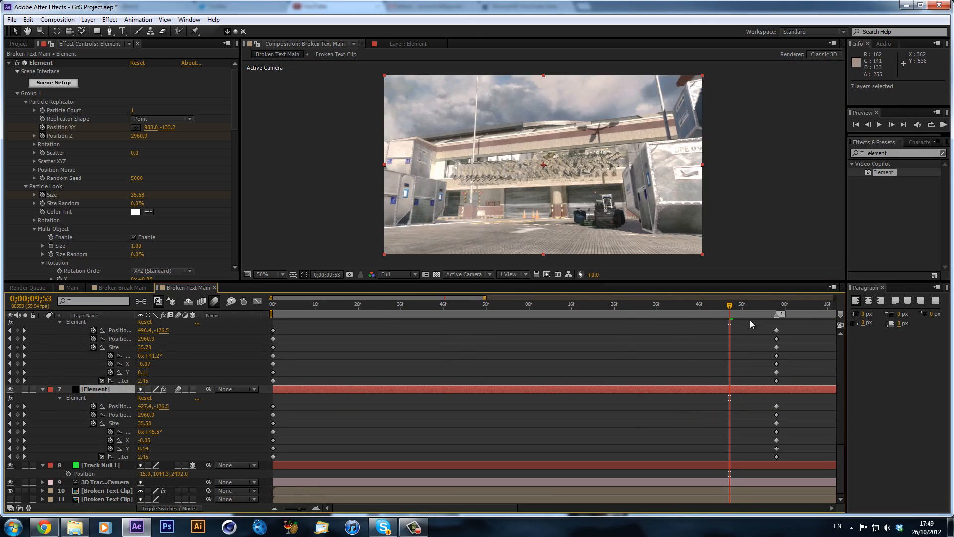
drag(735, 307, 744, 306)
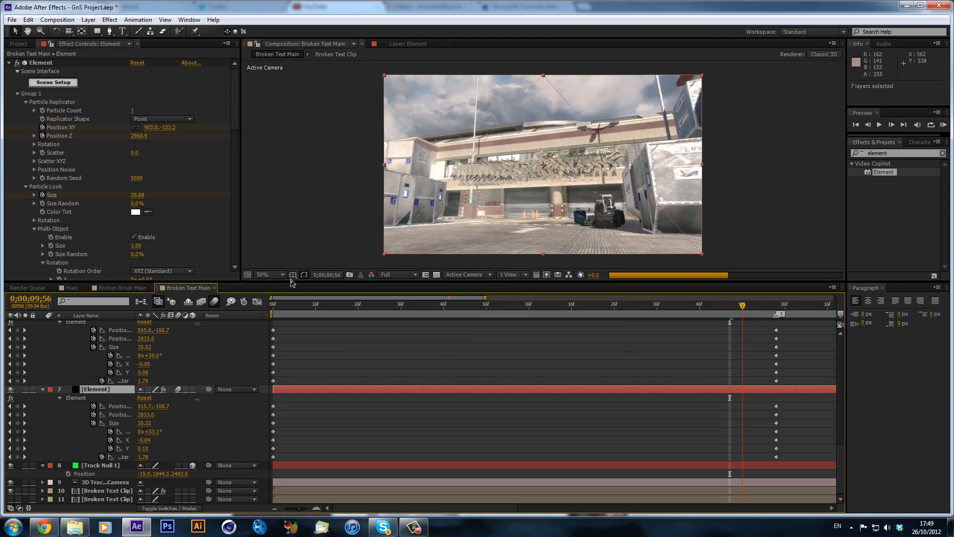
click(261, 275)
click(280, 297)
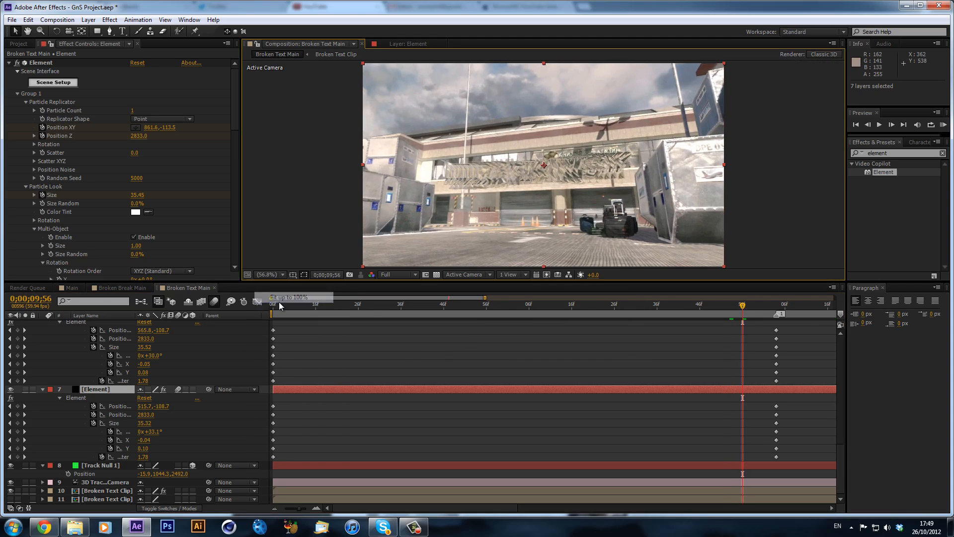
Check the motion-blurred assembly at 0;00;09;34, 0;00;09;56 and 0;00;10;12
drag(710, 307, 649, 312)
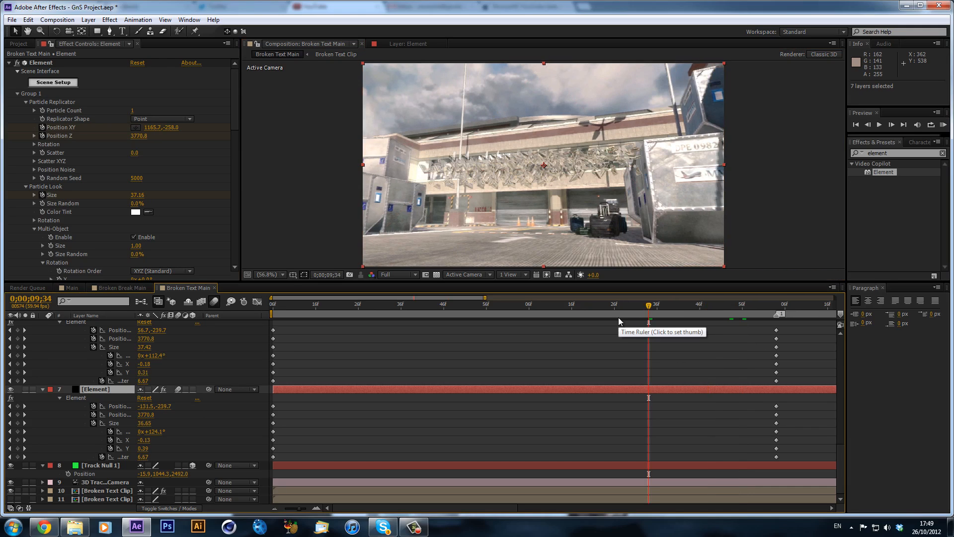
click(742, 305)
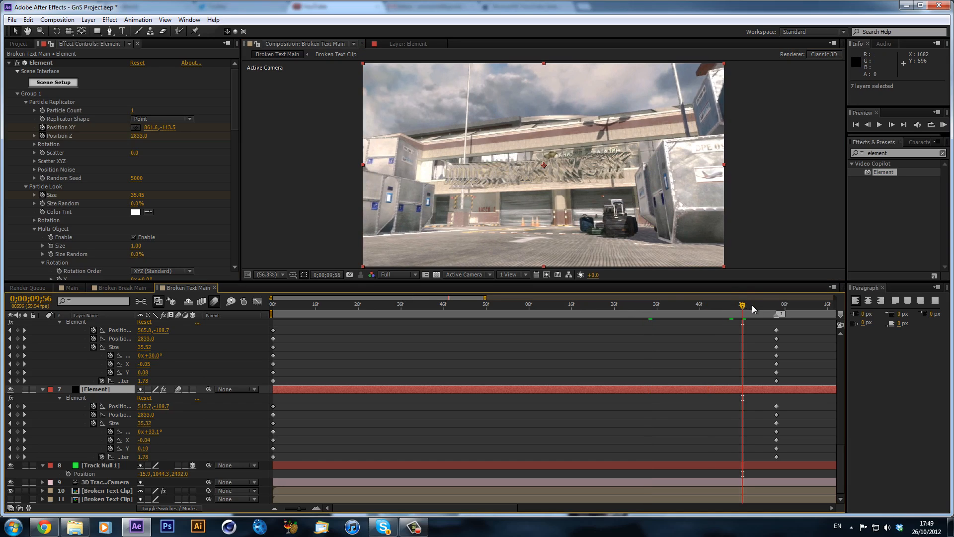
click(768, 306)
drag(738, 309, 812, 310)
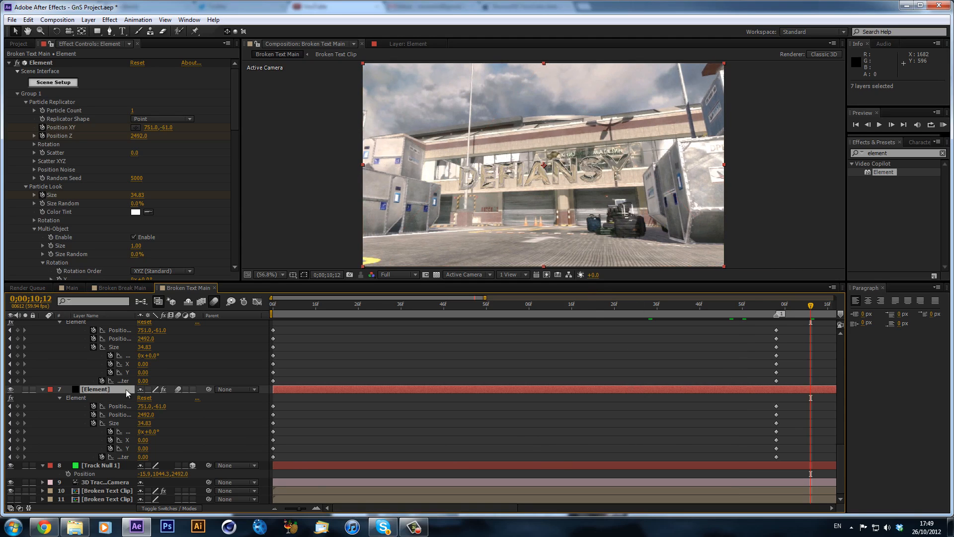
Show the opacity of all seven Element layers and set it to 50% after trying 60%
key(t)
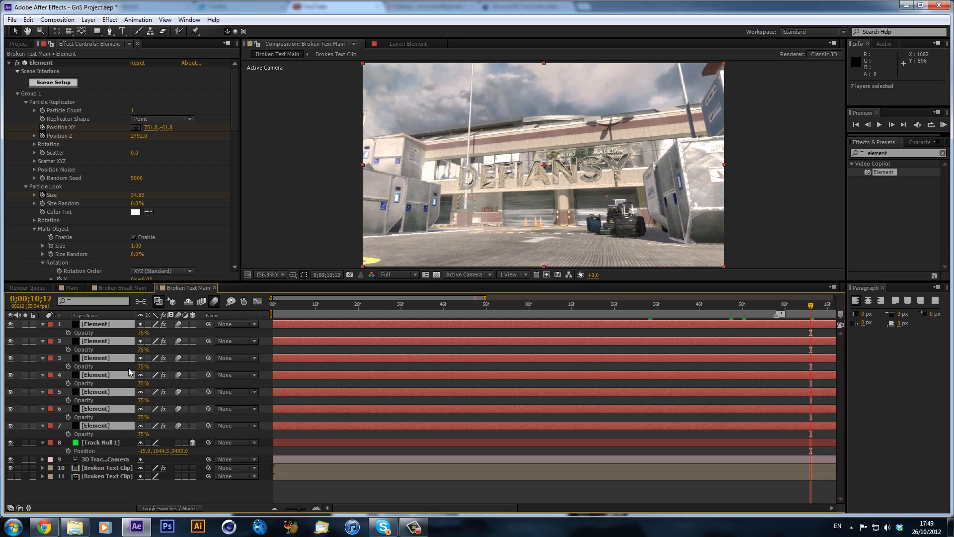
click(143, 332)
text(60)
key(Return)
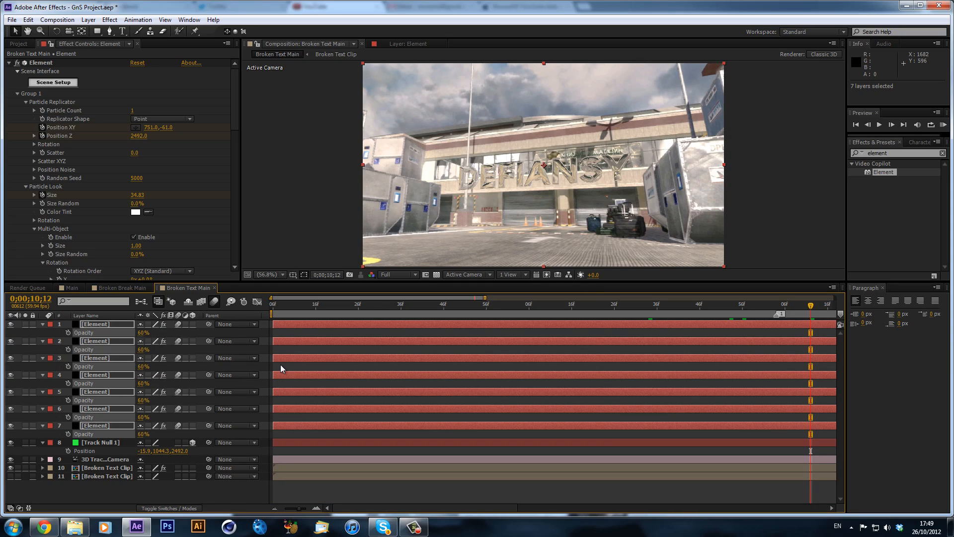
click(141, 335)
key(Return)
drag(118, 338, 124, 341)
click(143, 333)
key(Return)
Go to 0;00;08;23 in Broken Text Main, switch to the Main composition and move its playhead to 0;00;11;01
click(346, 304)
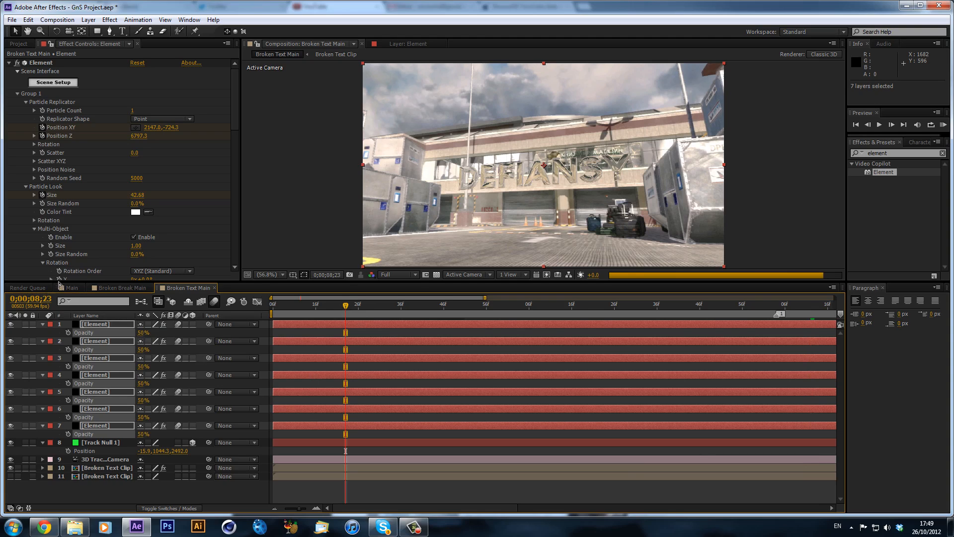
click(72, 288)
scroll(392, 445, down, 2)
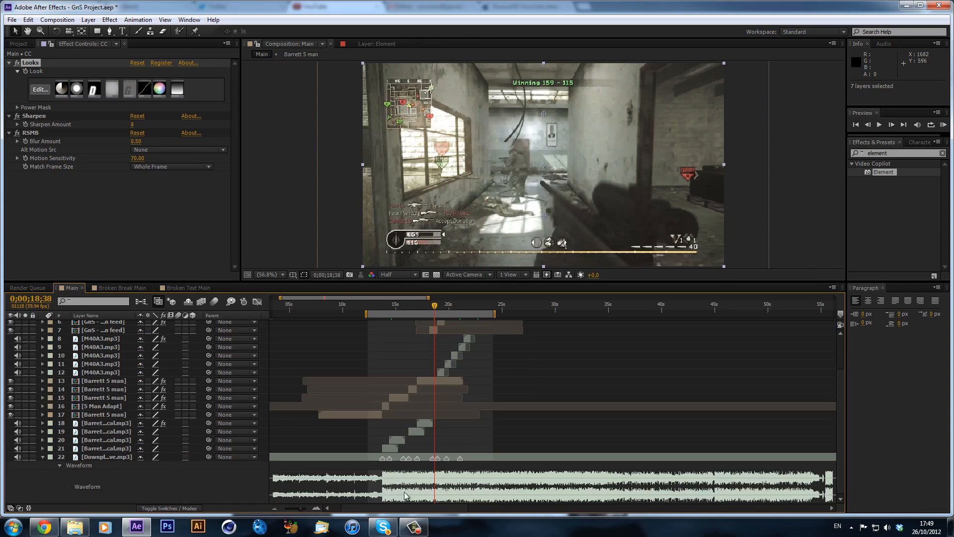
click(353, 304)
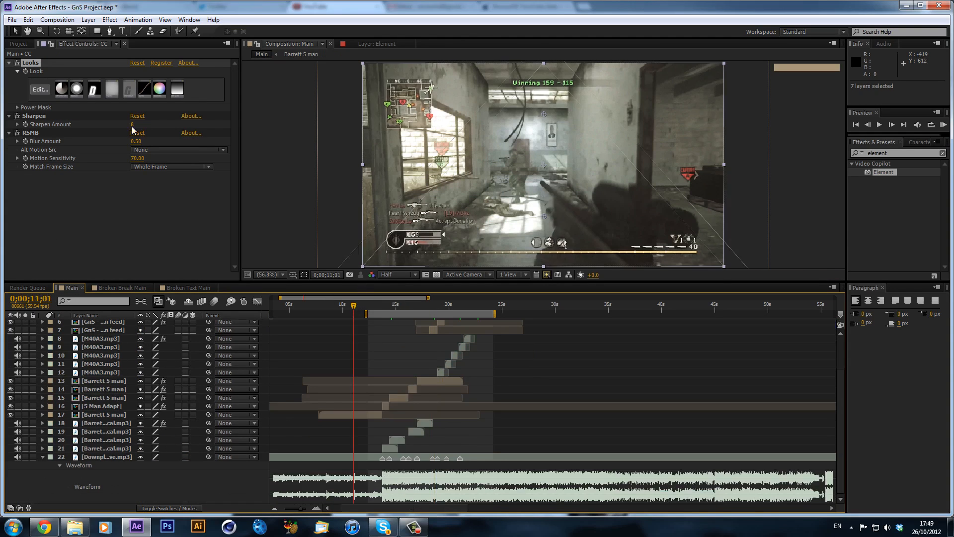
Collapse the Clips folder in the project and create a new folder named Intro
scroll(70, 230, down, 1)
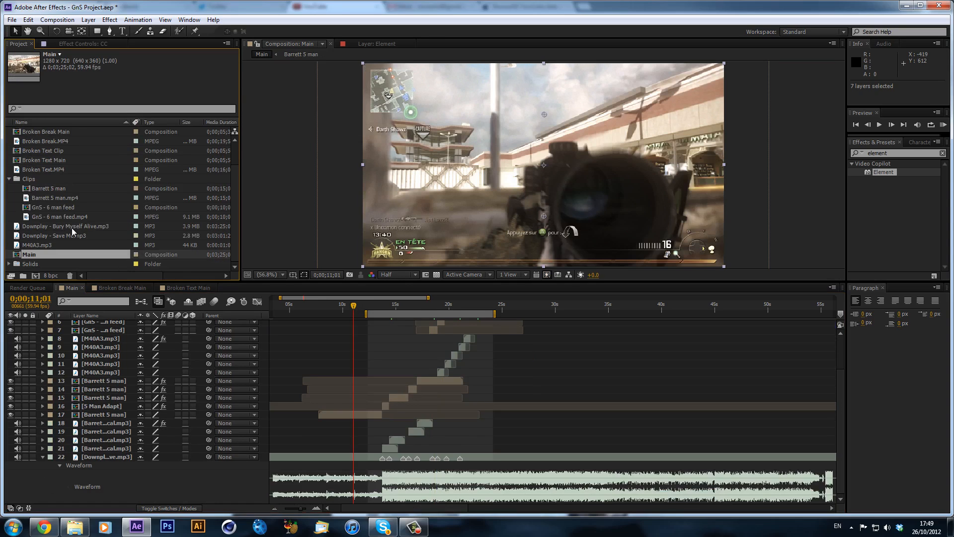
scroll(23, 206, up, 1)
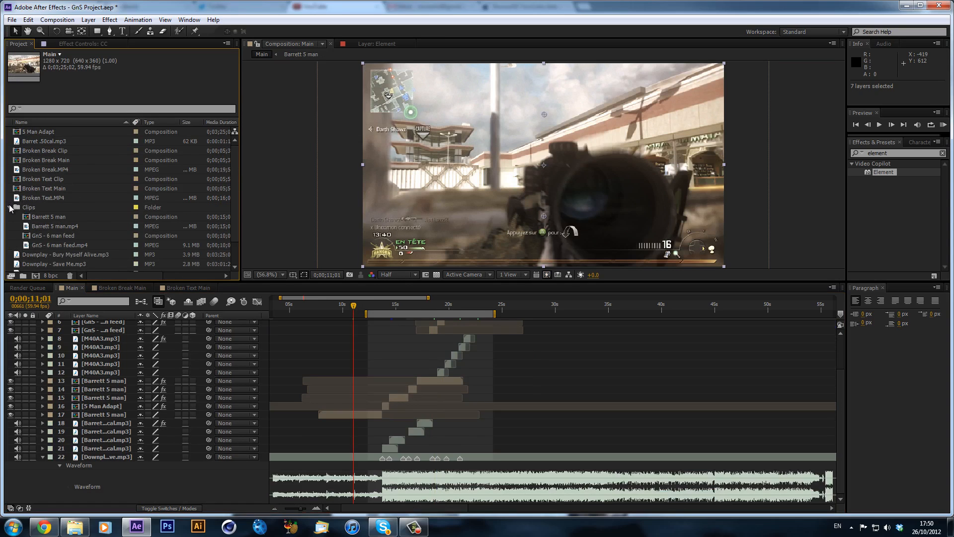
click(10, 208)
click(60, 164)
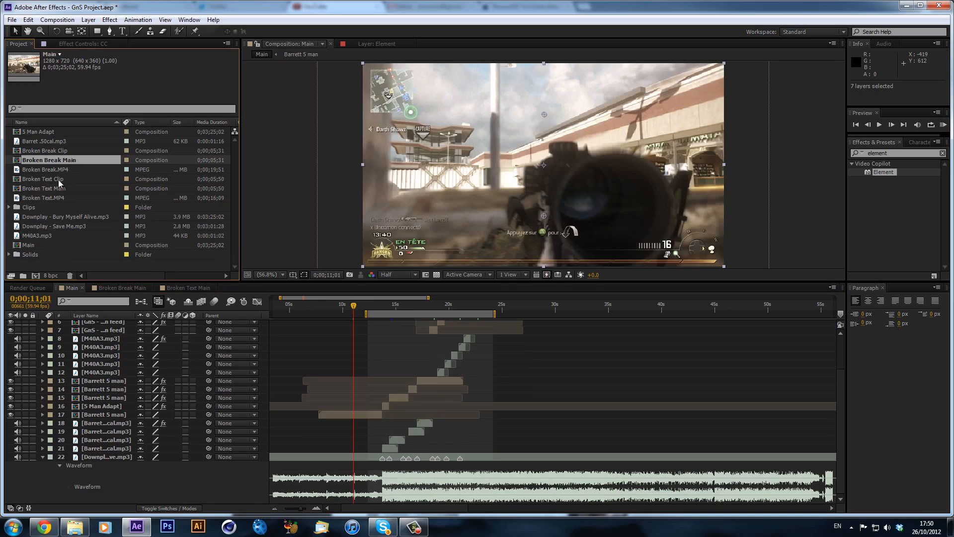
click(59, 180)
click(23, 275)
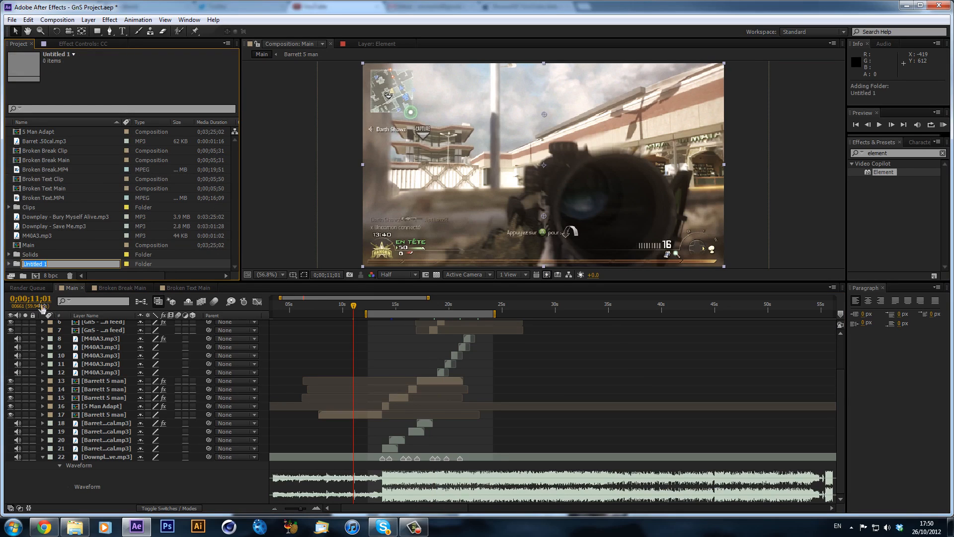
text(in)
text(tro)
key(Return)
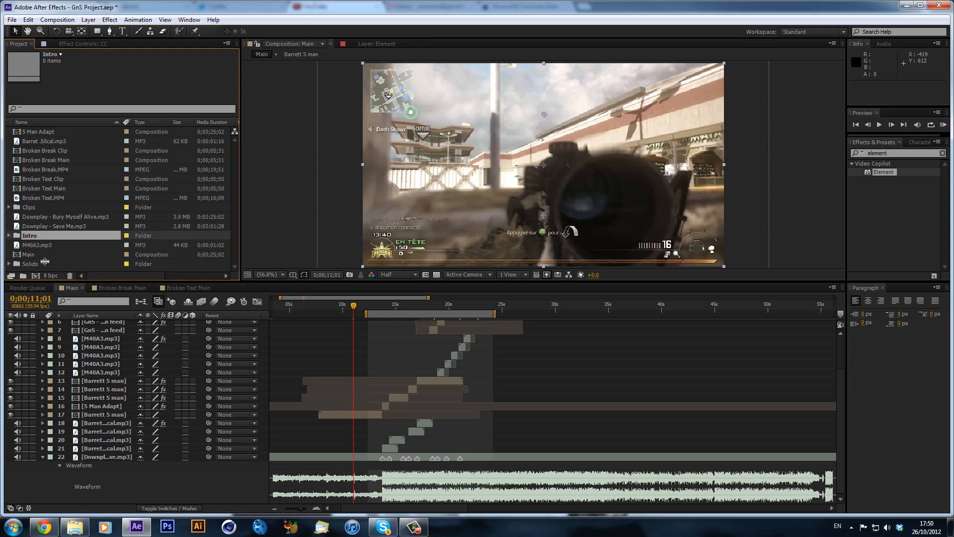
Check the contents of the 5 Man Adapt composition, close it and move it into the Clips folder
click(38, 132)
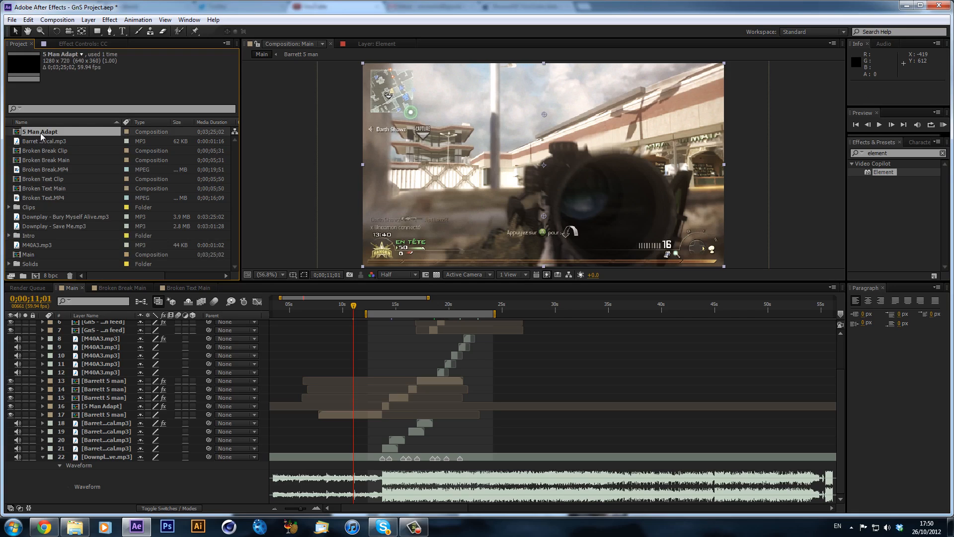
double_click(41, 133)
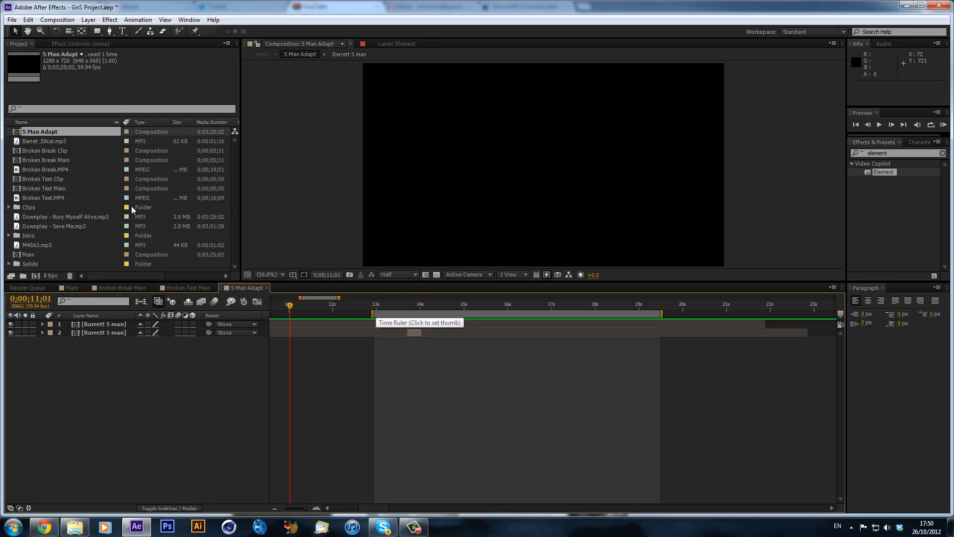
click(267, 288)
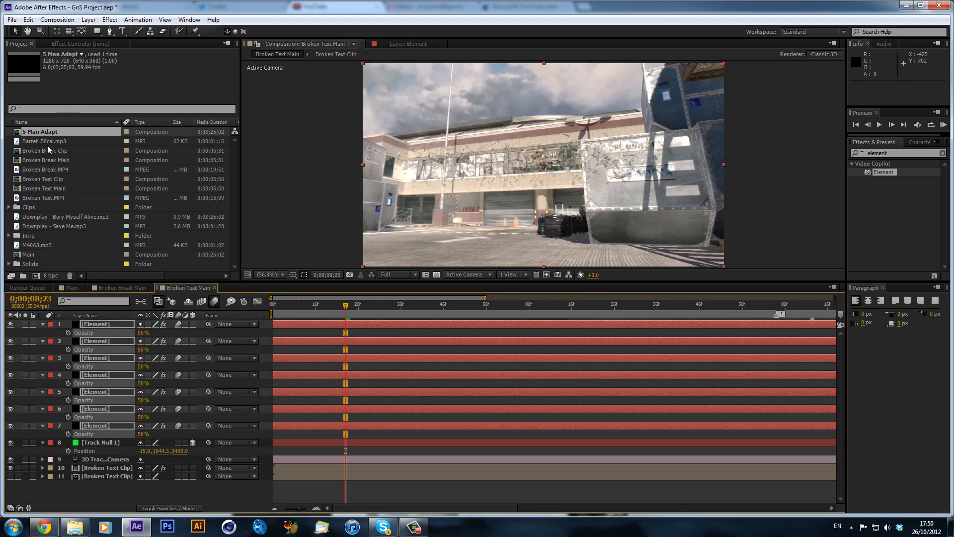
drag(47, 145, 45, 206)
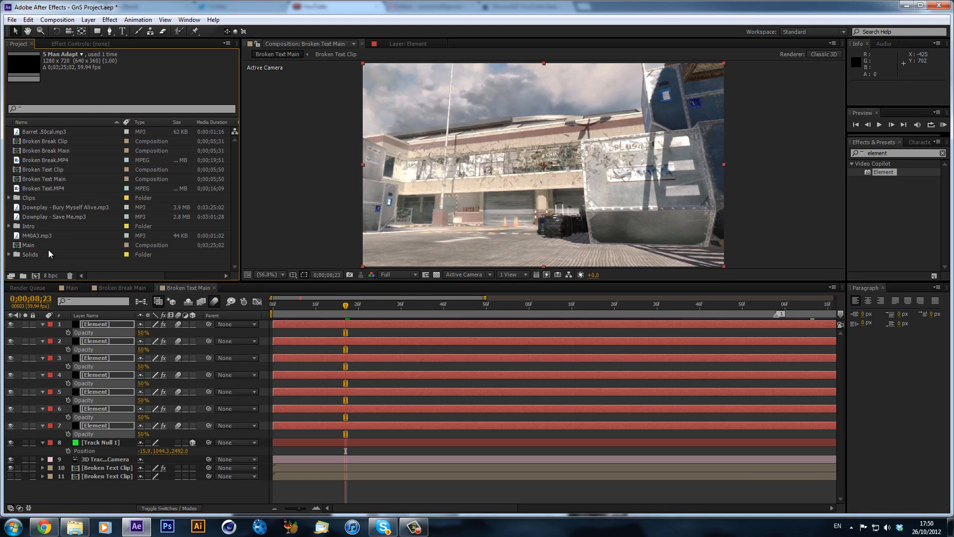
click(52, 142)
shift+click(52, 150)
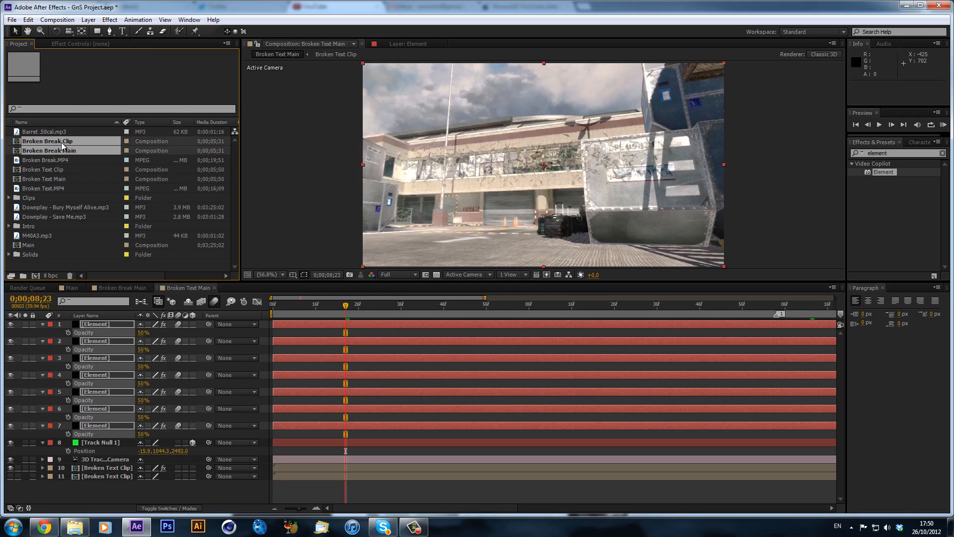
drag(63, 144, 47, 195)
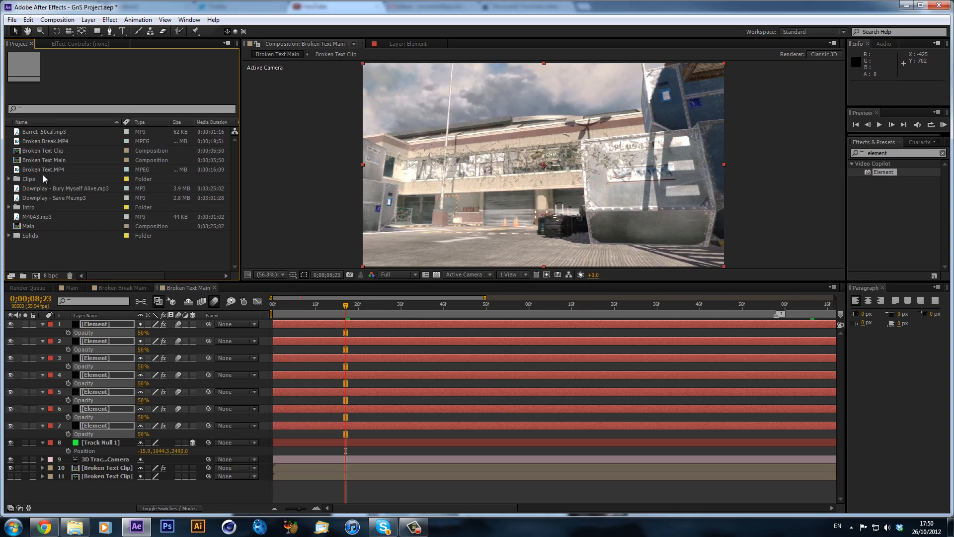
key(ctrl+z)
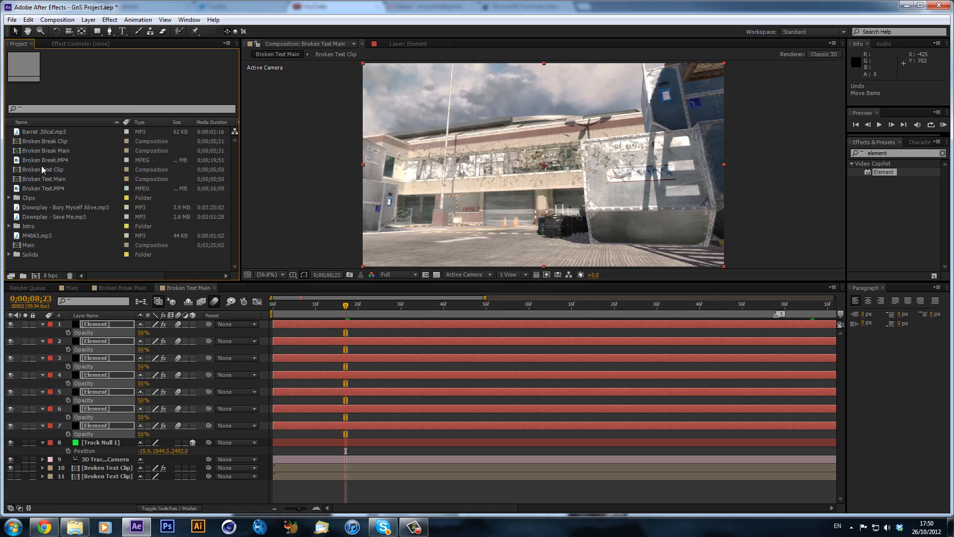
Move the four Broken Break and Broken Text compositions and both source MP4 files into the Intro folder
click(52, 141)
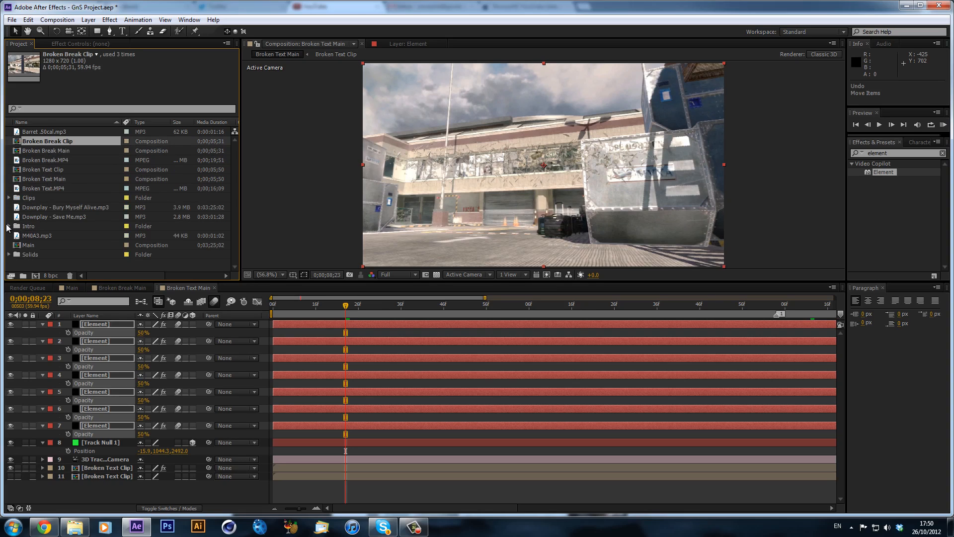
ctrl+click(46, 151)
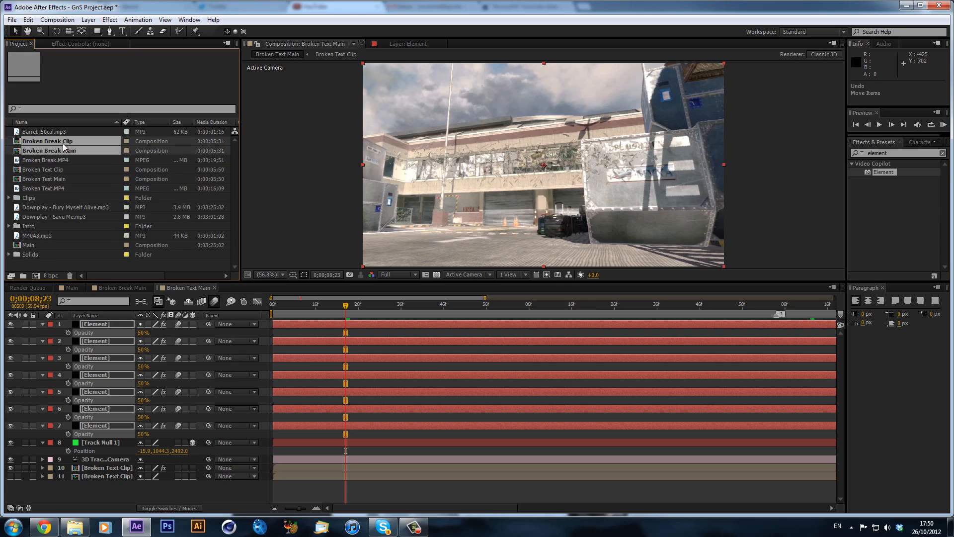
drag(47, 151, 48, 225)
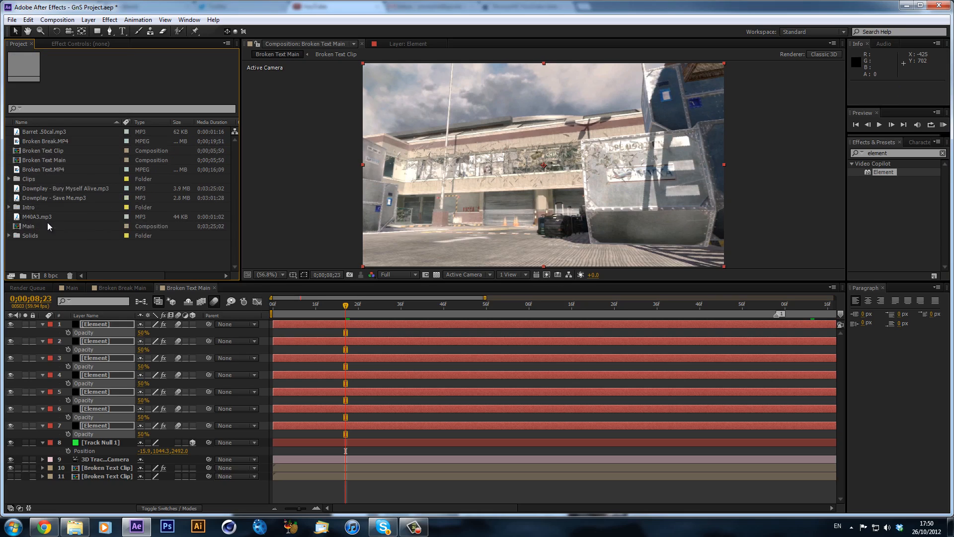
click(59, 162)
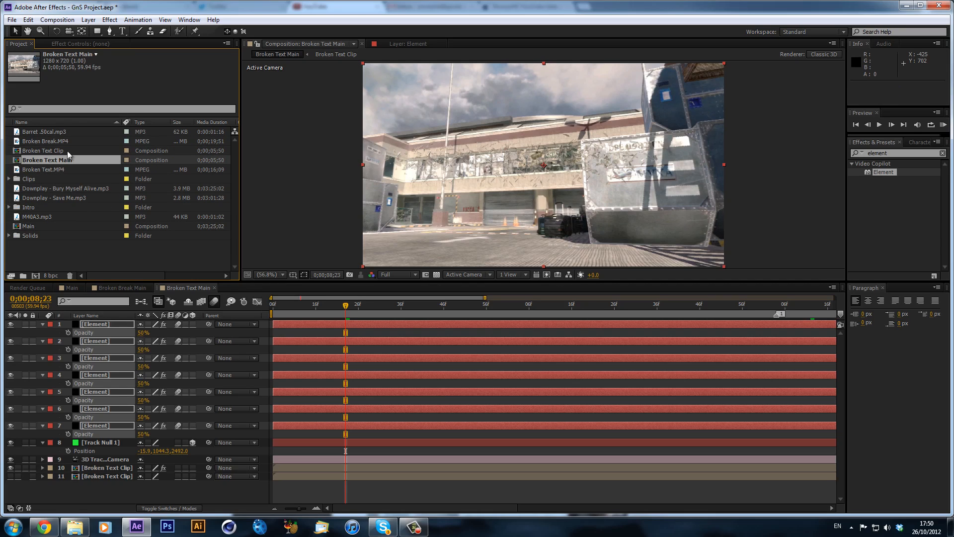
ctrl+click(67, 150)
drag(64, 154, 45, 207)
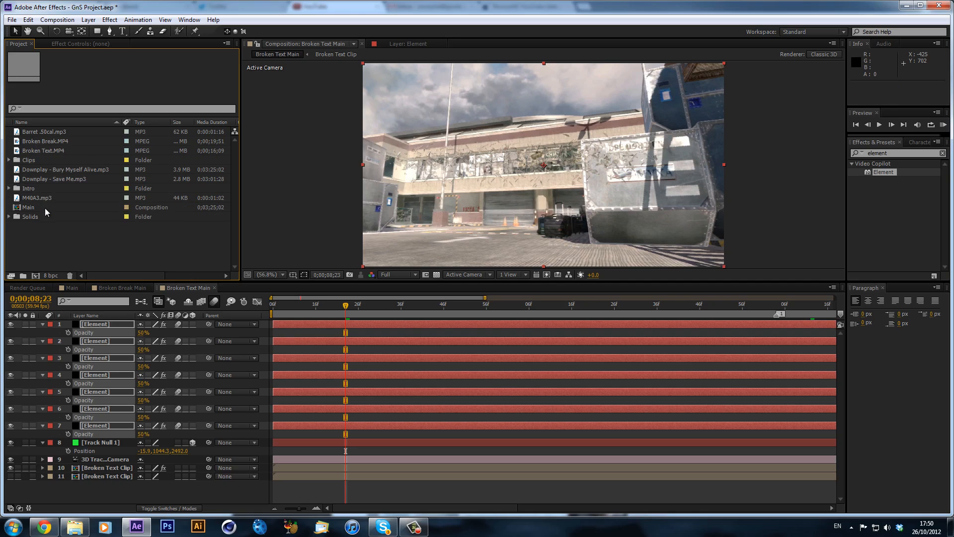
click(50, 143)
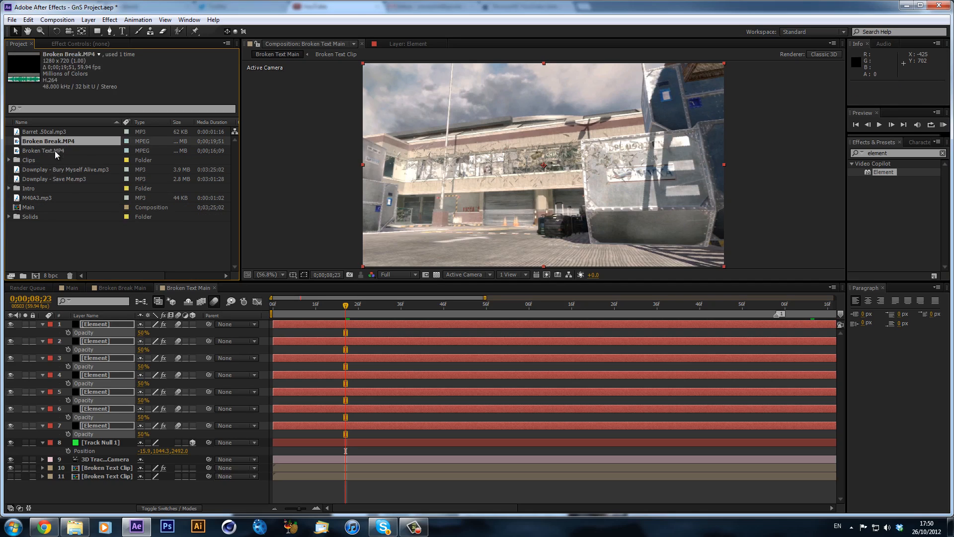
ctrl+click(57, 150)
drag(58, 145, 47, 189)
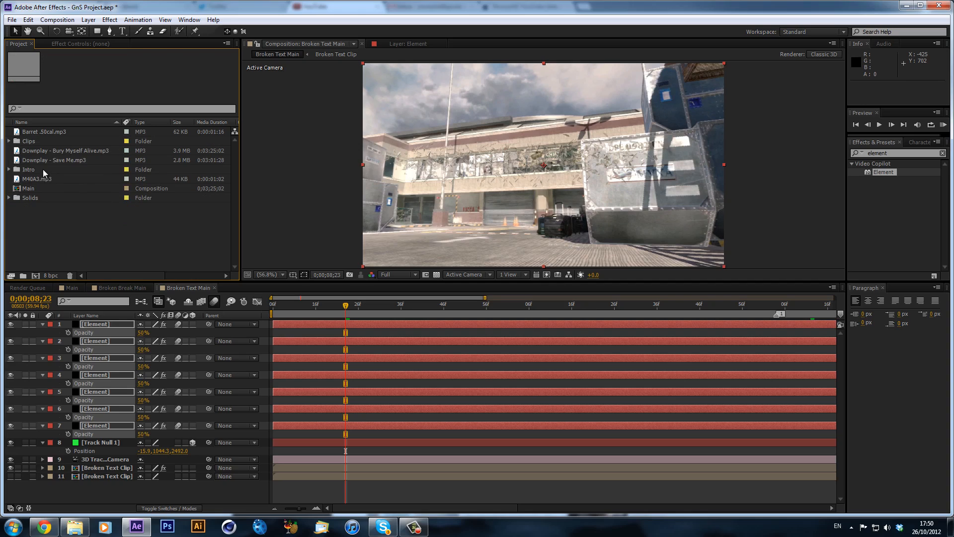
Expand the Intro folder and create a subfolder named Intro Clips inside it
click(42, 169)
click(10, 170)
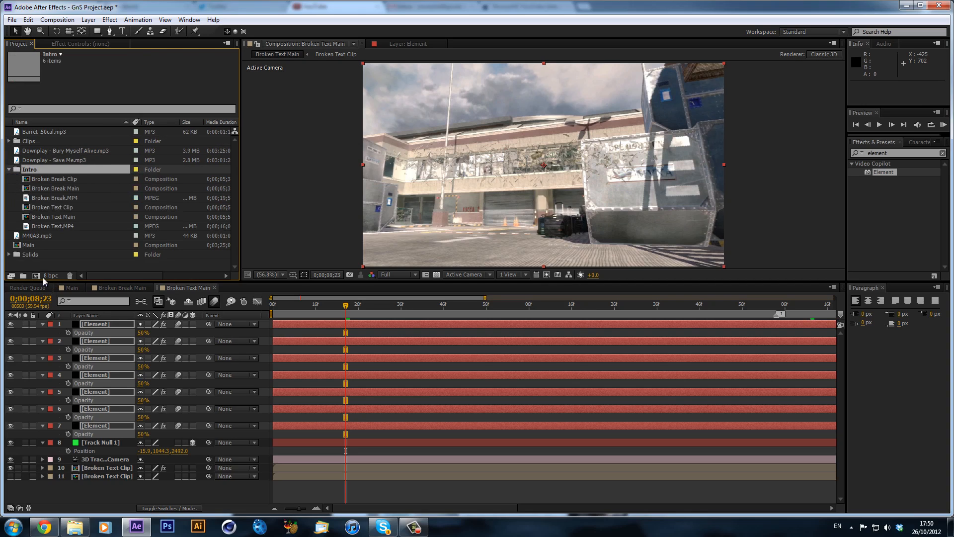
click(23, 275)
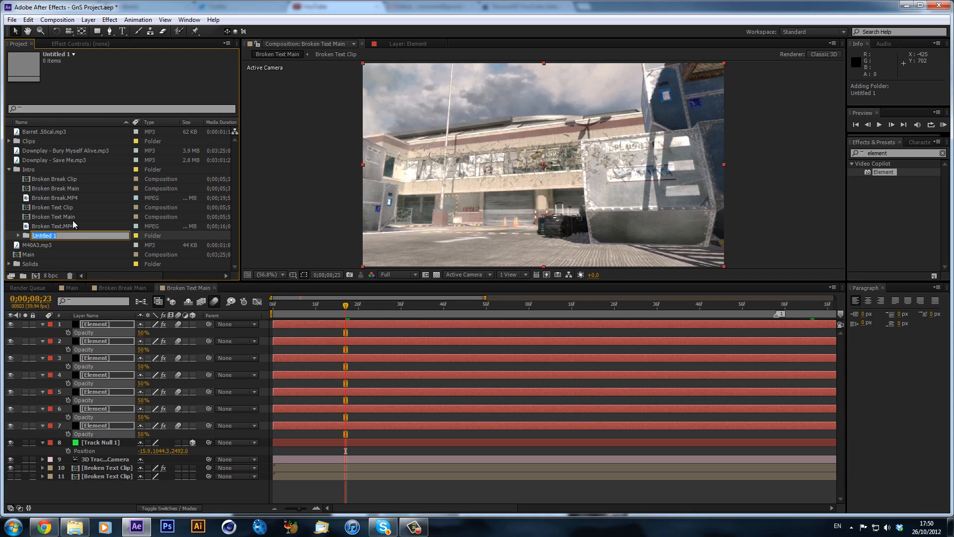
text(Intro Clips)
key(Return)
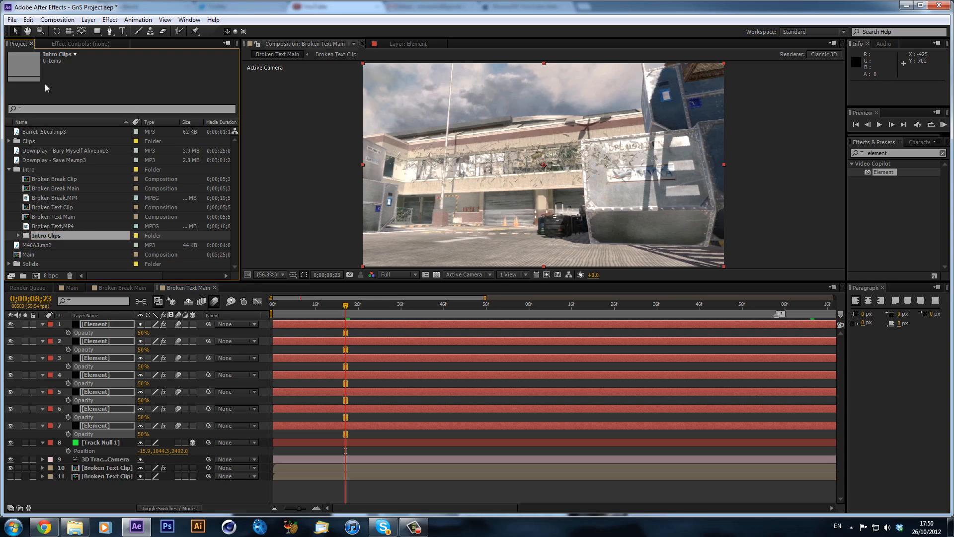
Move Broken Break Clip, Broken Text Clip, Broken Break.MP4 and Broken Text.MP4 into the Intro Clips folder
click(59, 227)
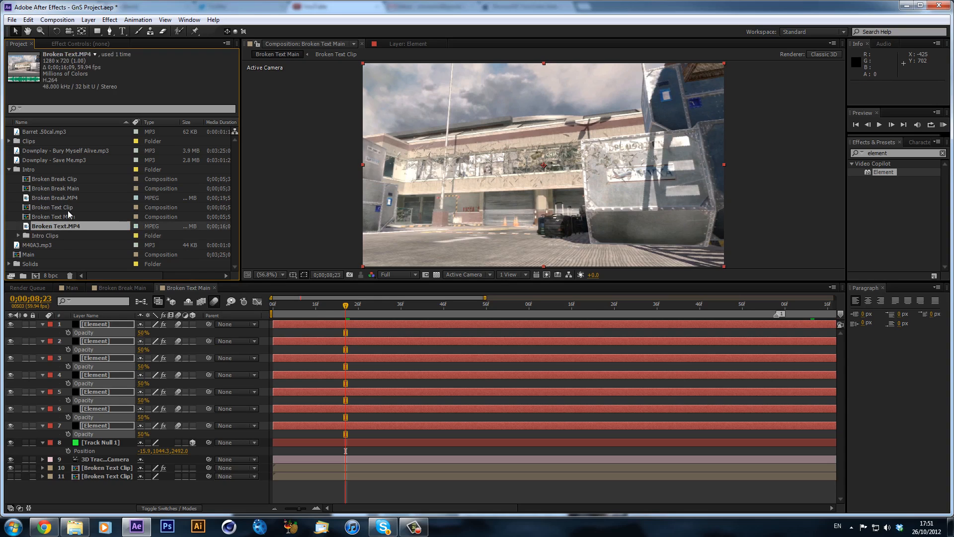
shift+click(68, 207)
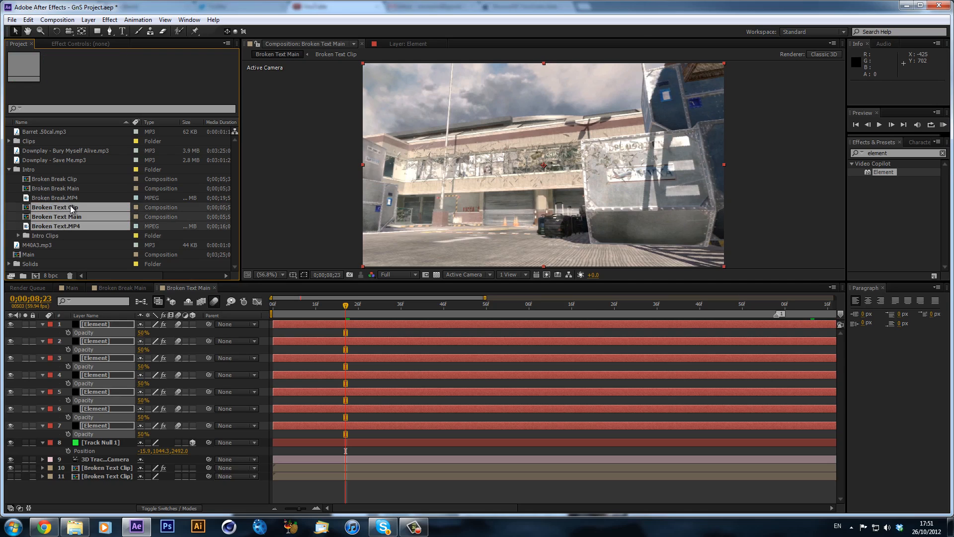
click(70, 228)
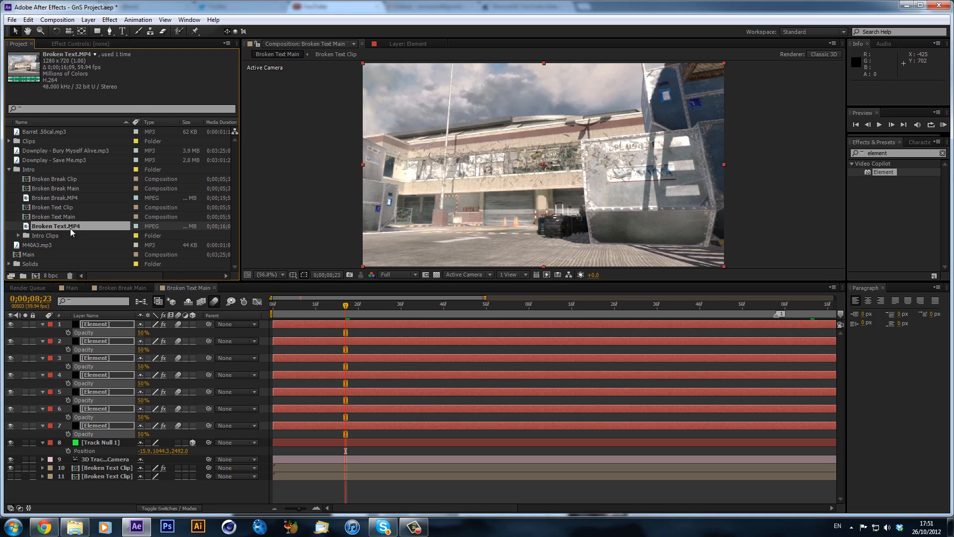
ctrl+click(70, 200)
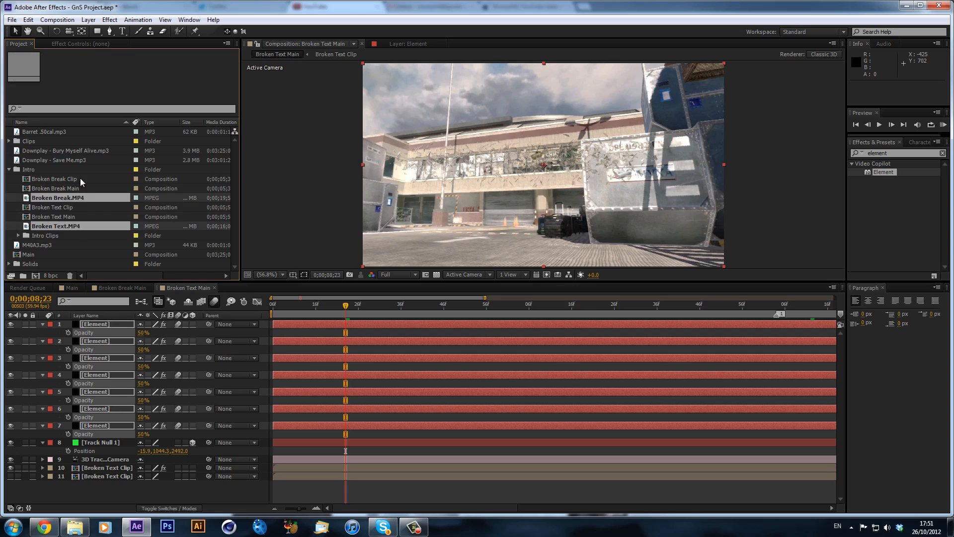
ctrl+click(79, 178)
ctrl+click(70, 206)
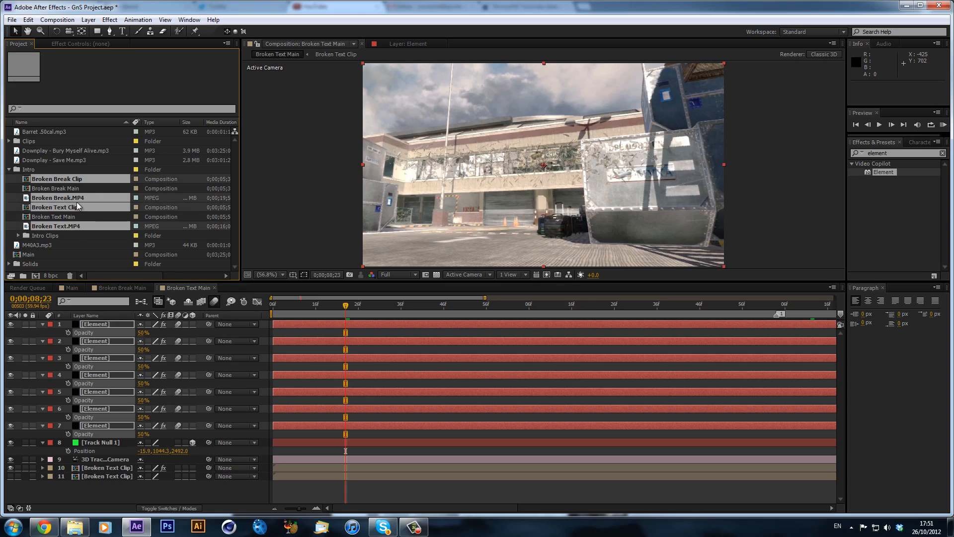
drag(77, 202, 64, 234)
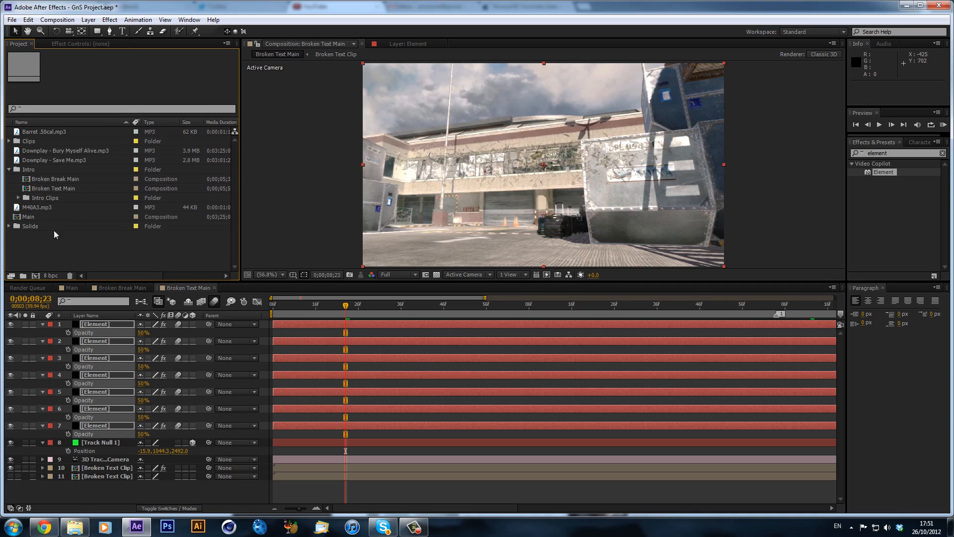
Add Broken Text Main to the Main composition directly above the music layer, starting at 0;00;01;38, and scrub through it to 0;00;06;18
click(69, 286)
click(52, 172)
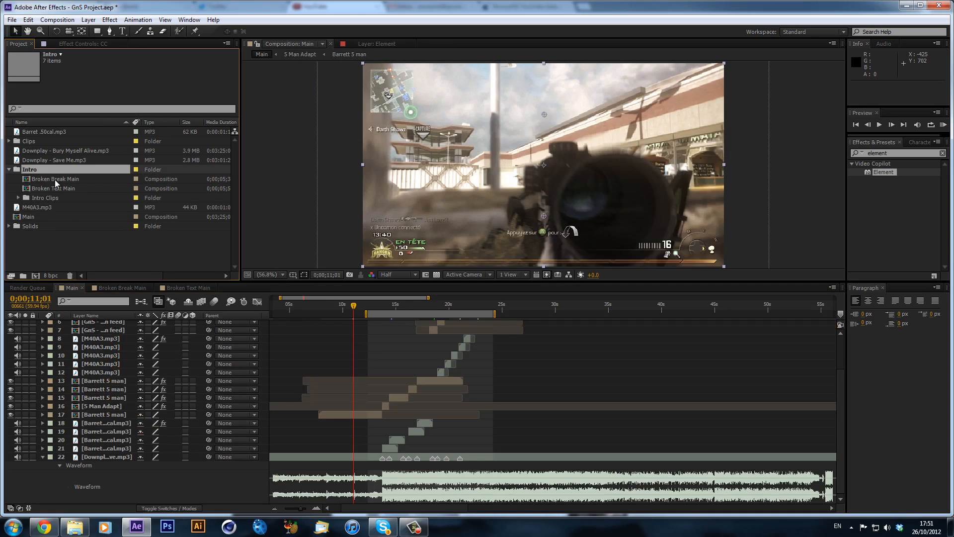
drag(61, 188, 368, 457)
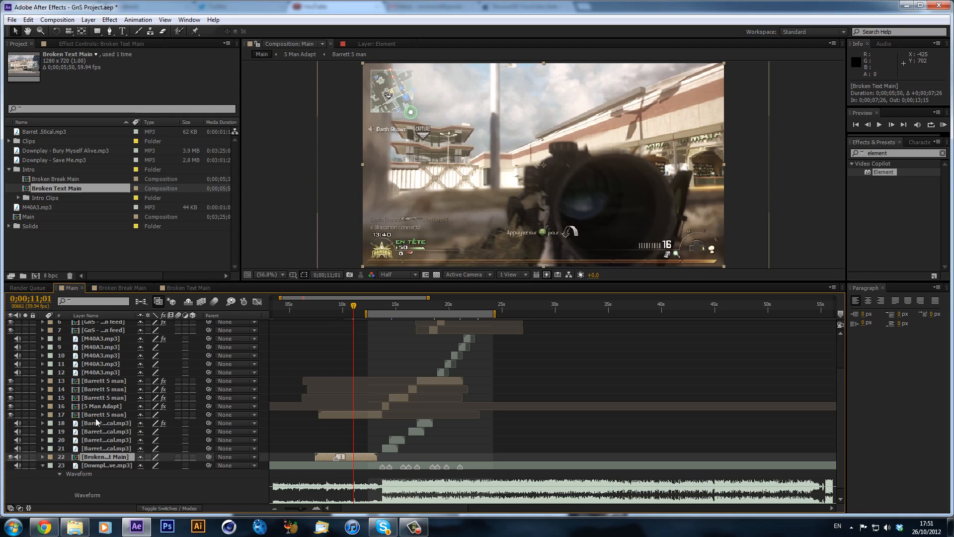
drag(348, 457, 286, 457)
click(292, 310)
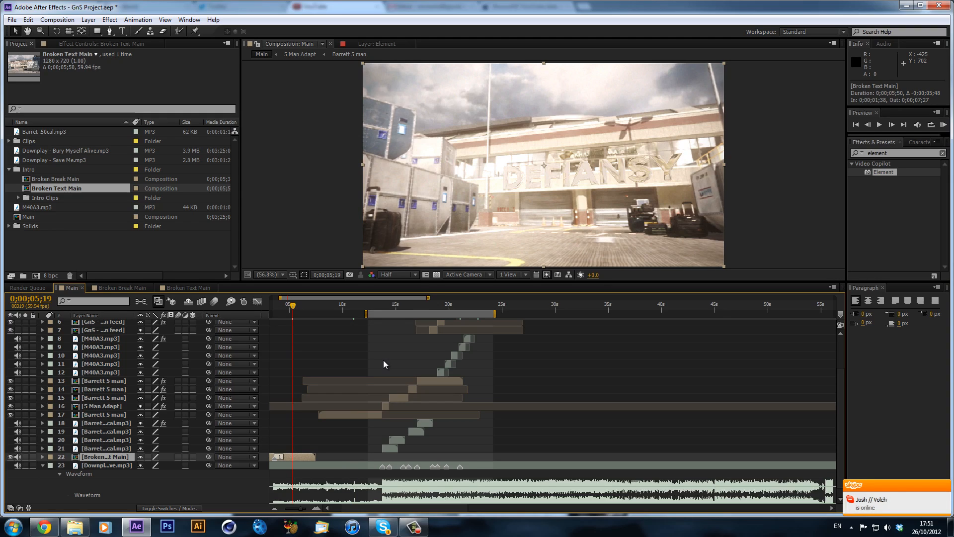
click(304, 305)
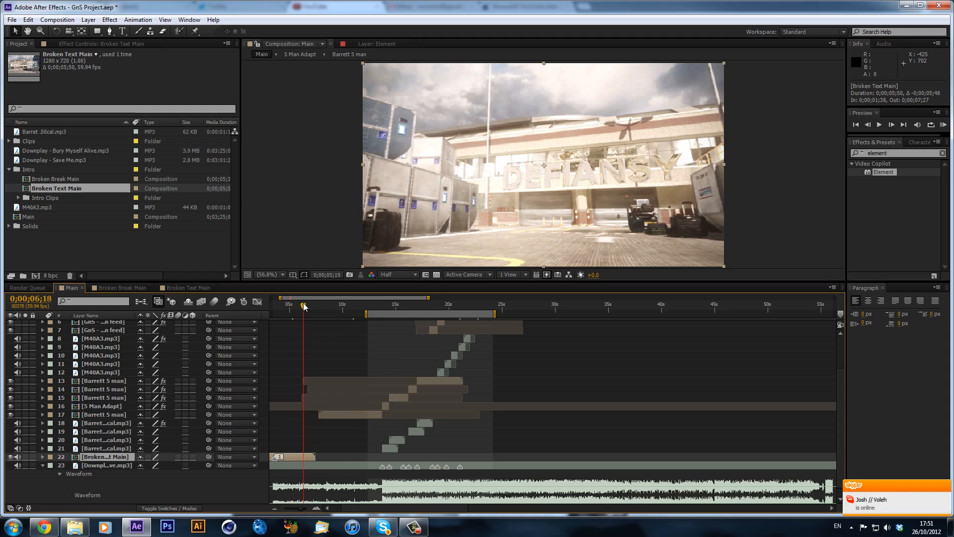
click(417, 528)
click(416, 528)
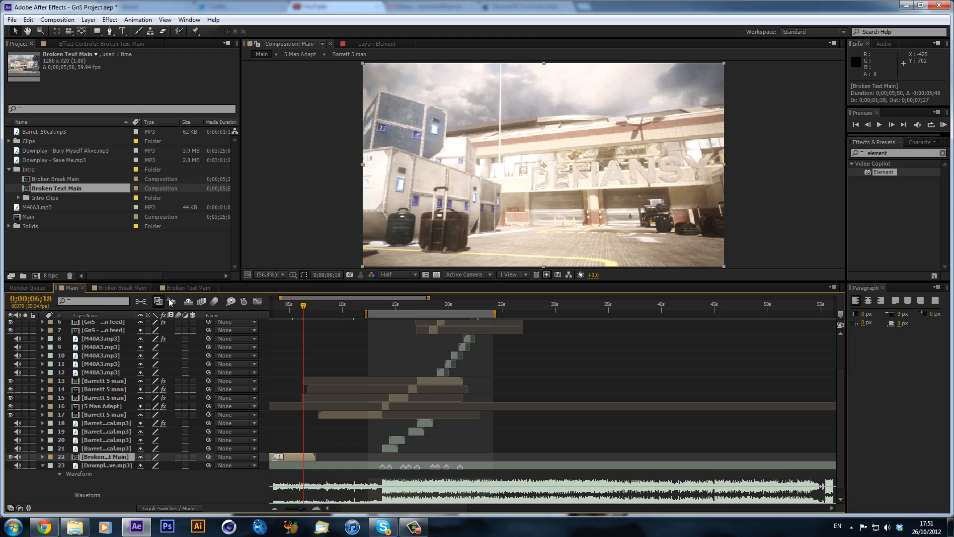
In the Broken Text Main composition, go to 0;00;09;10 and create a black full-frame solid named Optical Flare
click(184, 288)
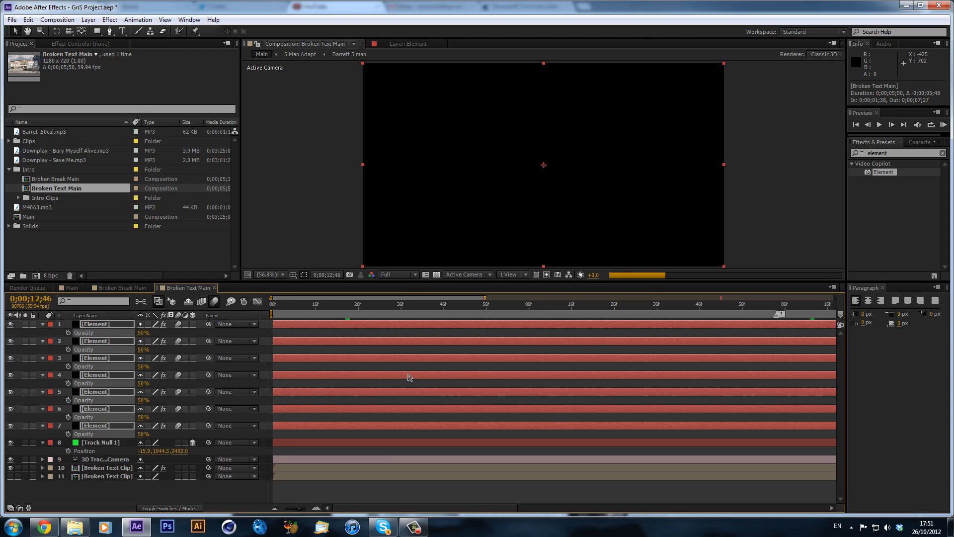
click(413, 304)
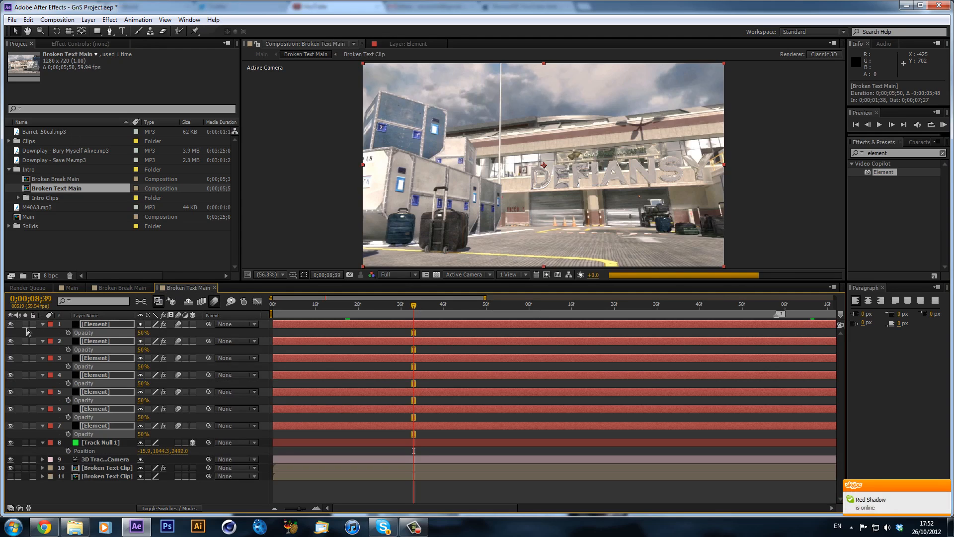
click(547, 306)
click(88, 20)
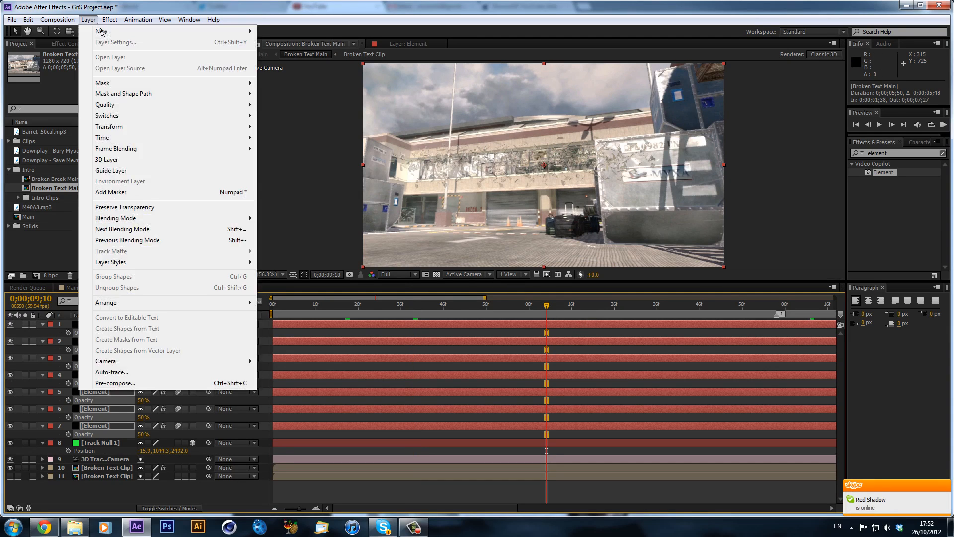
mouse_move(239, 31)
click(297, 42)
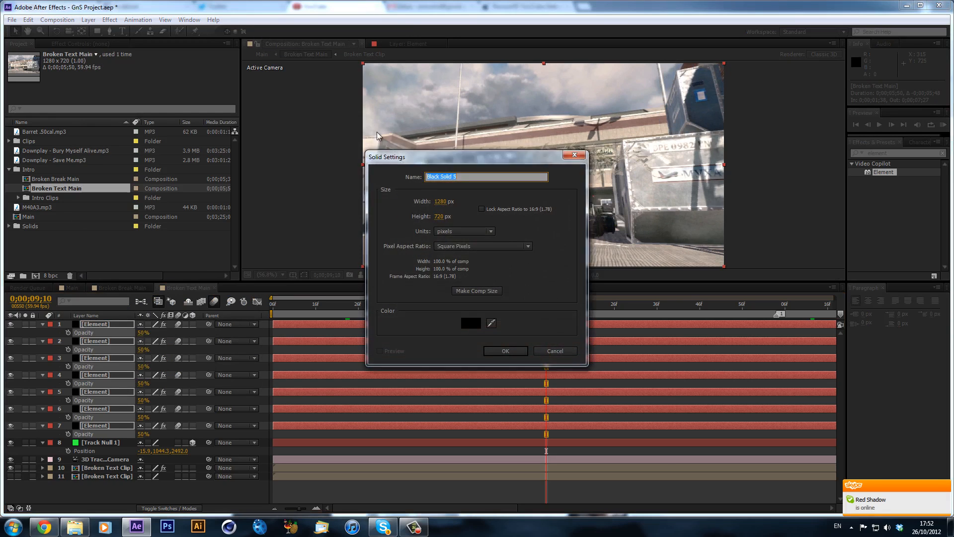
text(Optical)
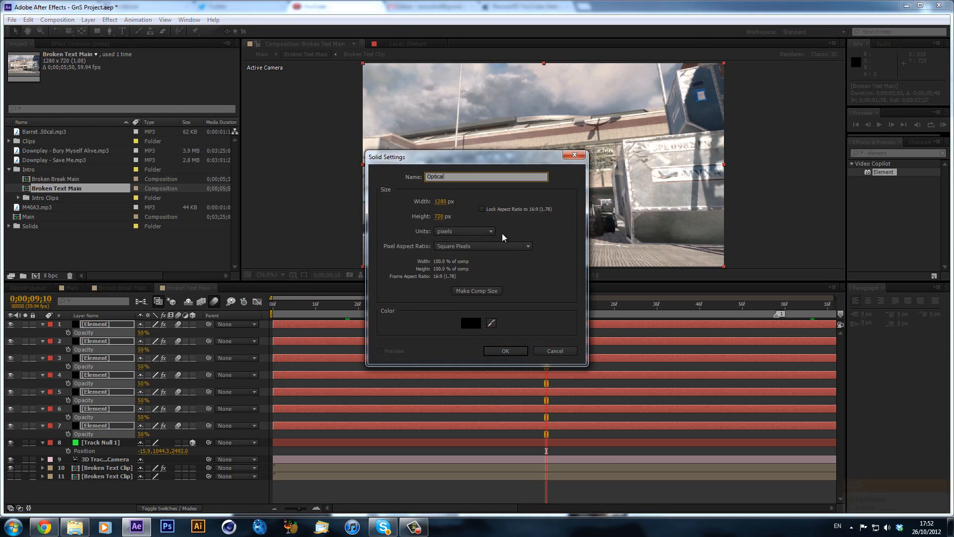
text( Flare)
key(Return)
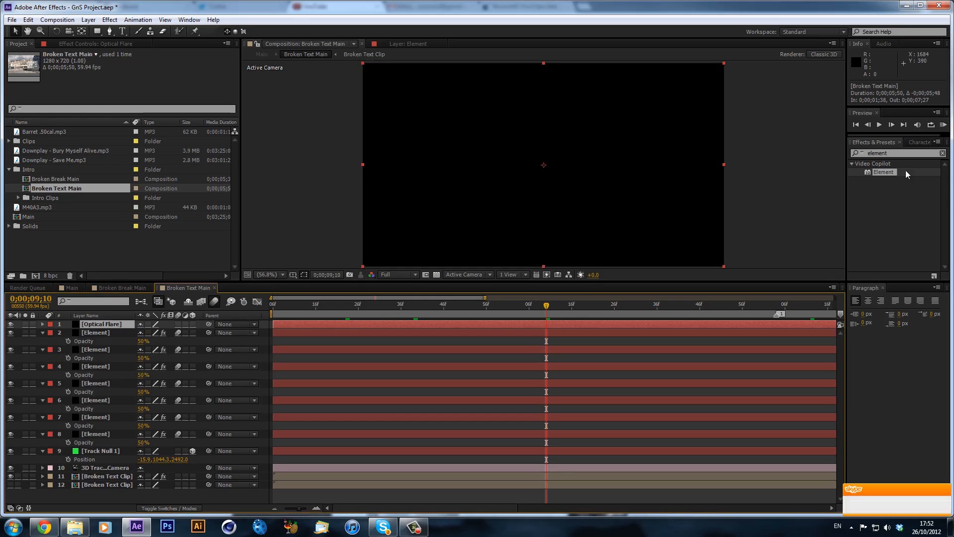
Find the Optical Flares effect and apply it to the Optical Flare solid
click(913, 153)
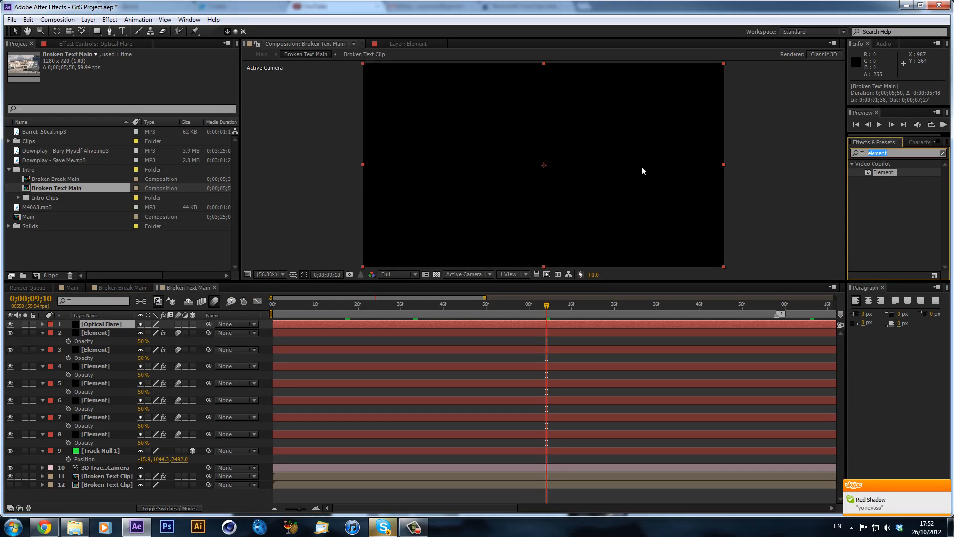
text(optical)
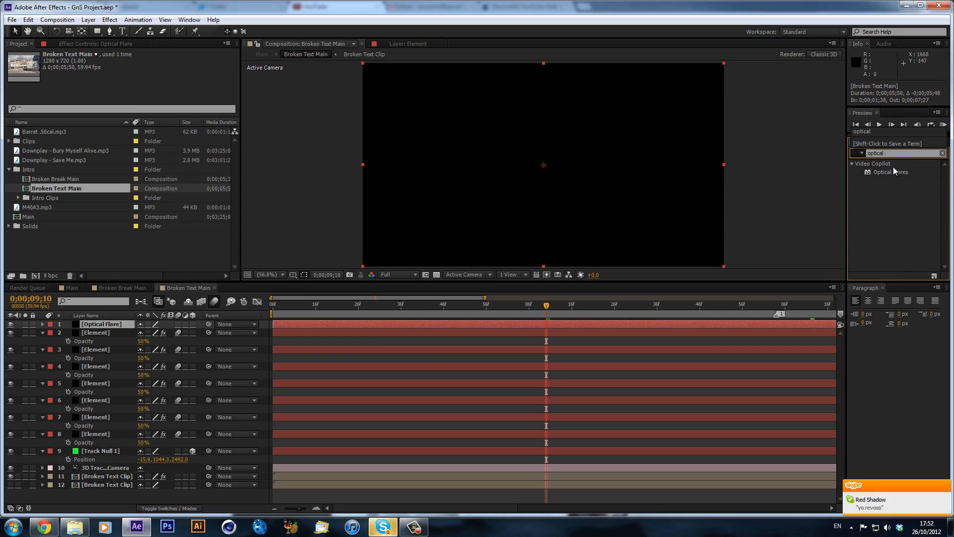
drag(890, 172, 945, 514)
click(948, 485)
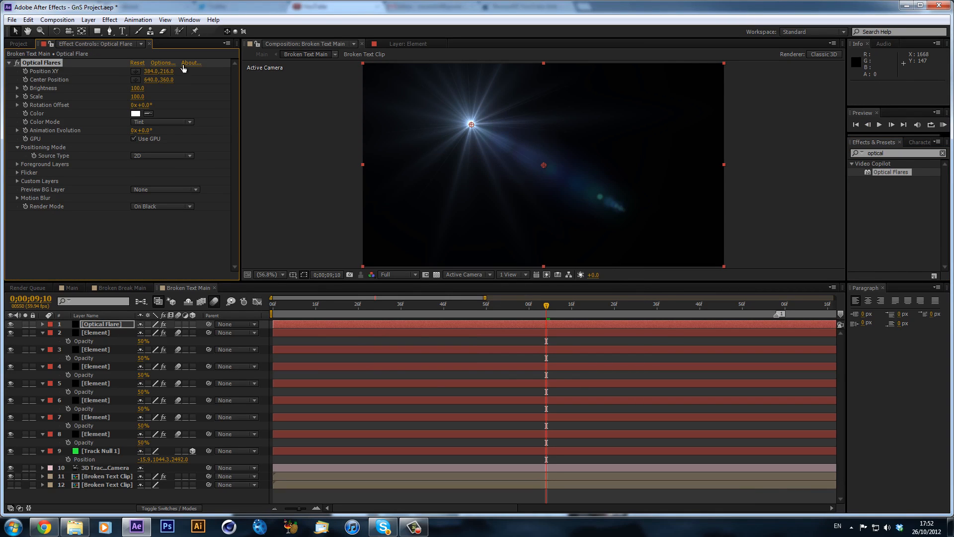
Set the flare's positioning source type to 3D and its Position XY to about 1470, 290
click(151, 155)
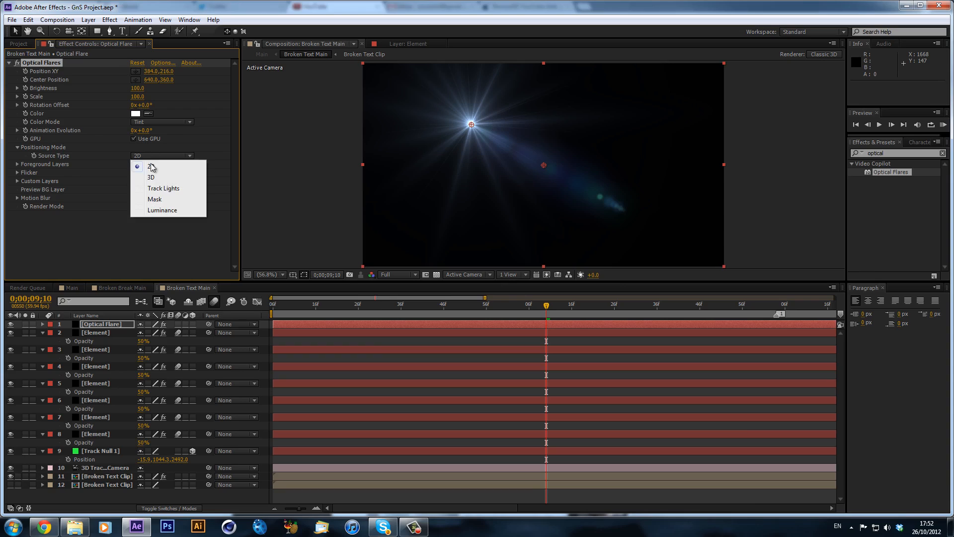
click(149, 175)
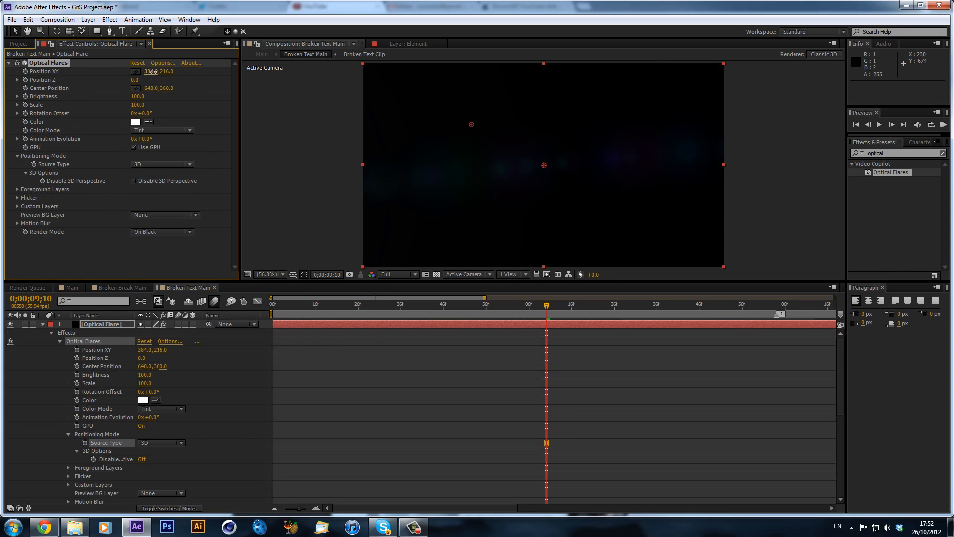
drag(149, 71, 686, 97)
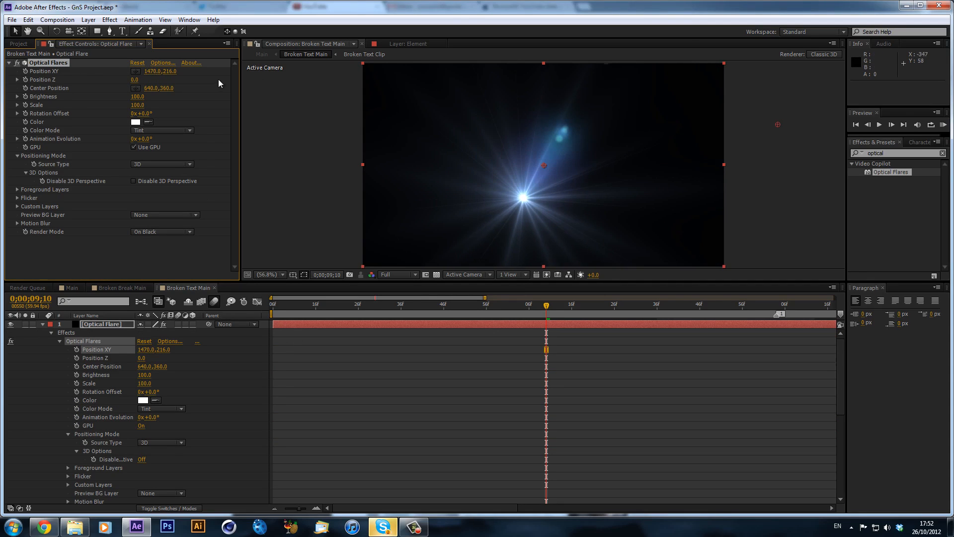
drag(168, 72, 236, 71)
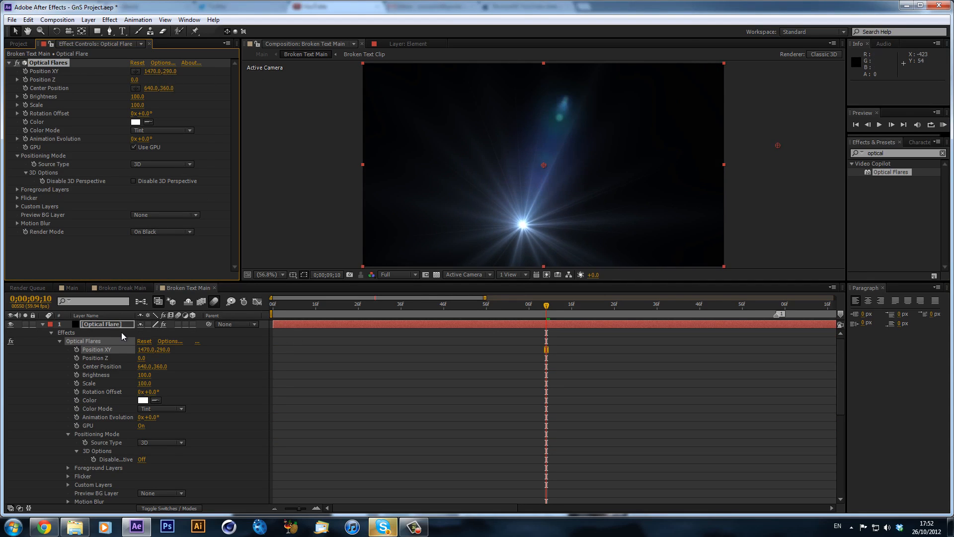
Set the Optical Flare layer's blending mode to Add and move the flare to Position XY of about 1204, 59
key(F4)
click(169, 324)
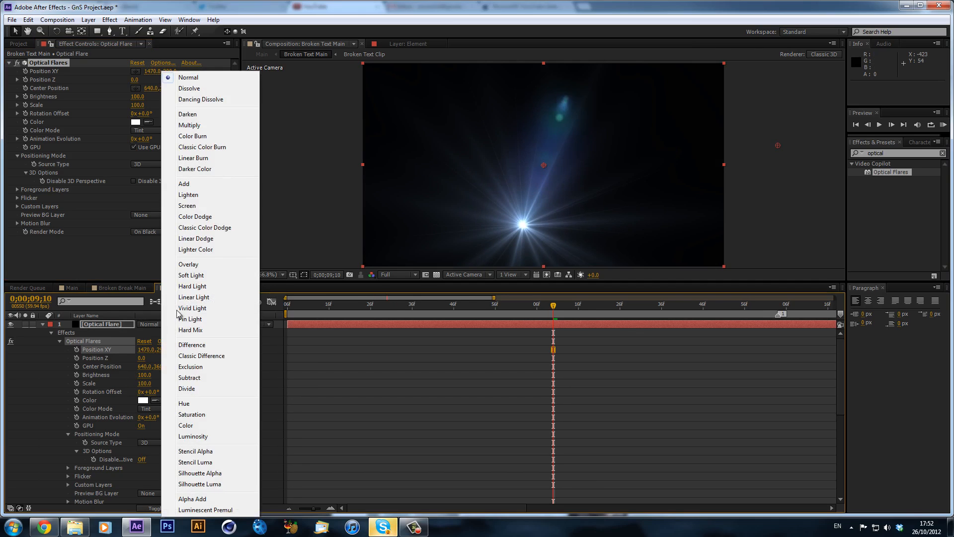
click(196, 183)
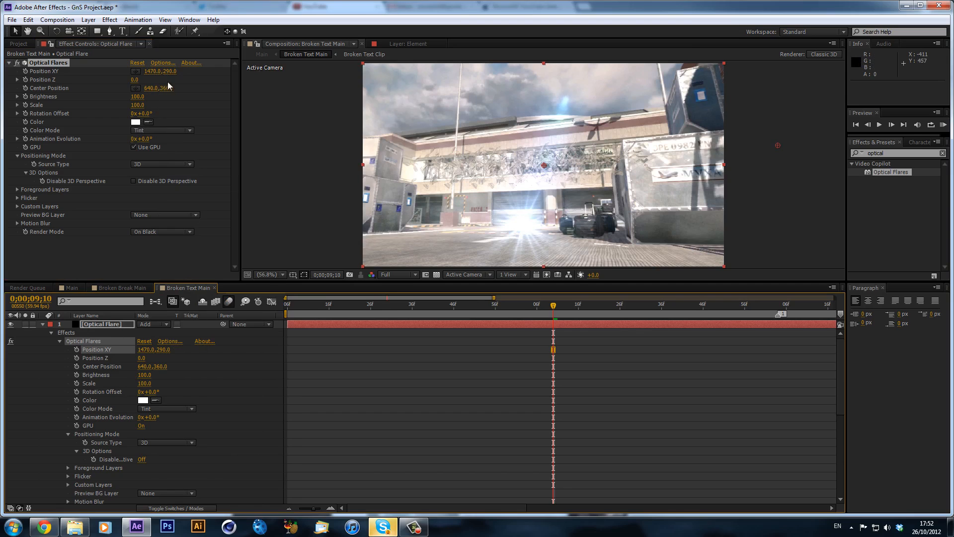
drag(170, 71, 40, 90)
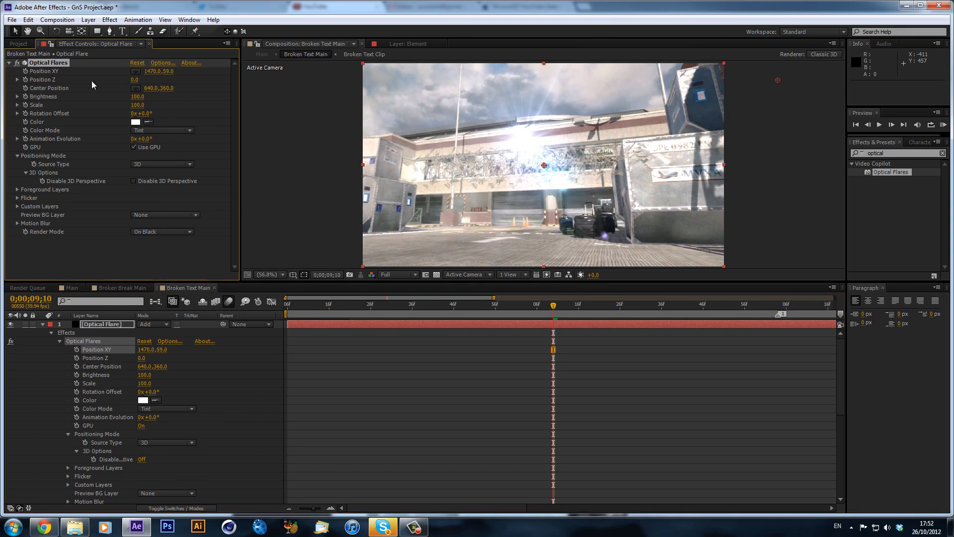
drag(149, 72, 33, 96)
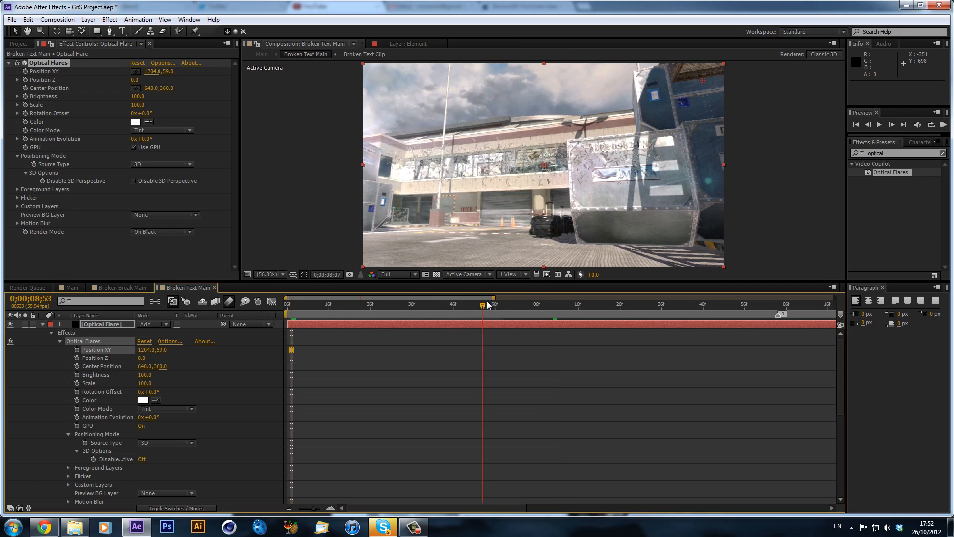
drag(488, 306, 542, 305)
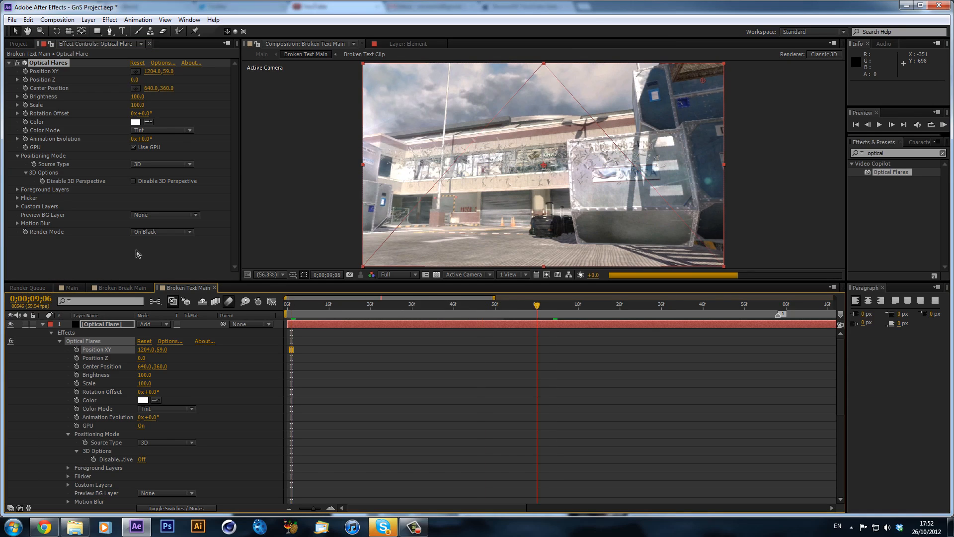
Check the Position Z of the topmost Element layer and set the Optical Flare's Position Z to 4000
scroll(105, 398, down, 6)
click(105, 383)
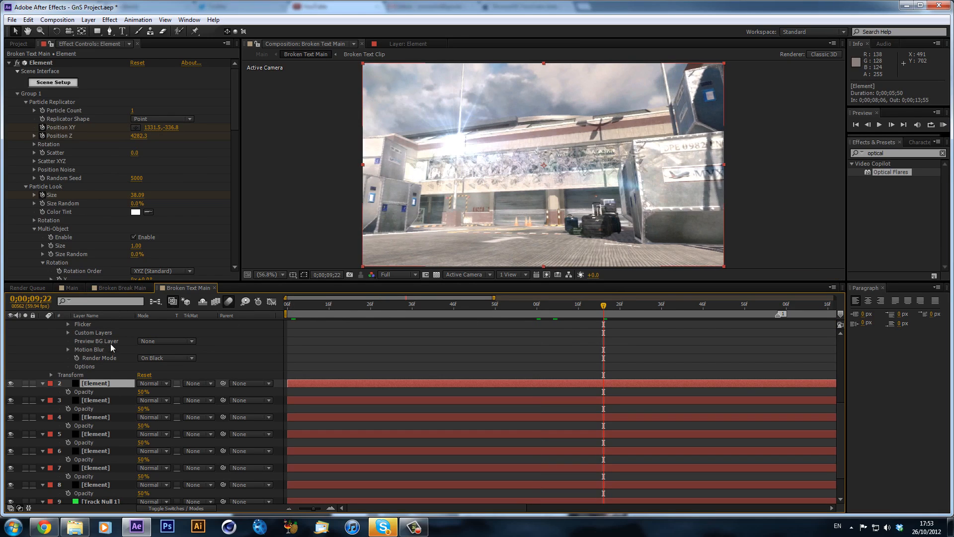
scroll(110, 344, up, 5)
click(119, 325)
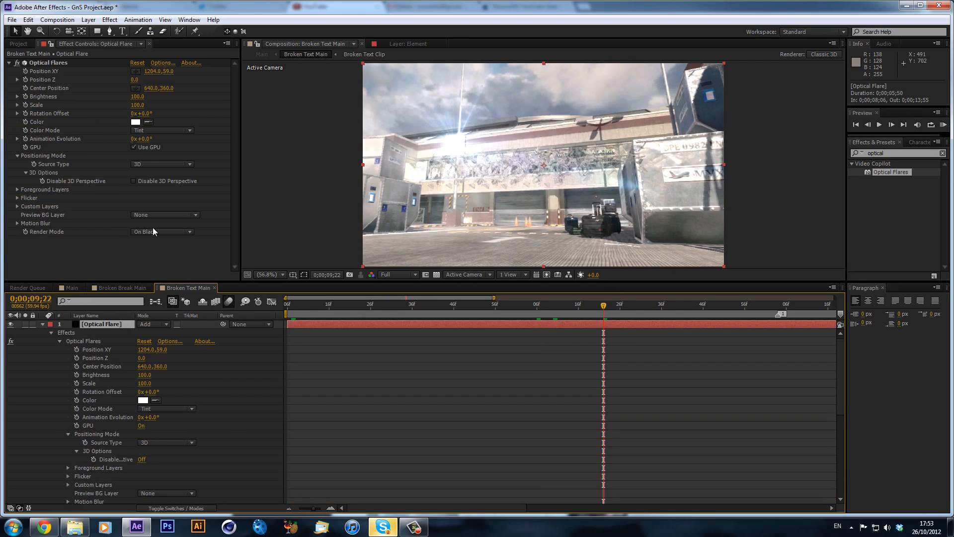
click(134, 79)
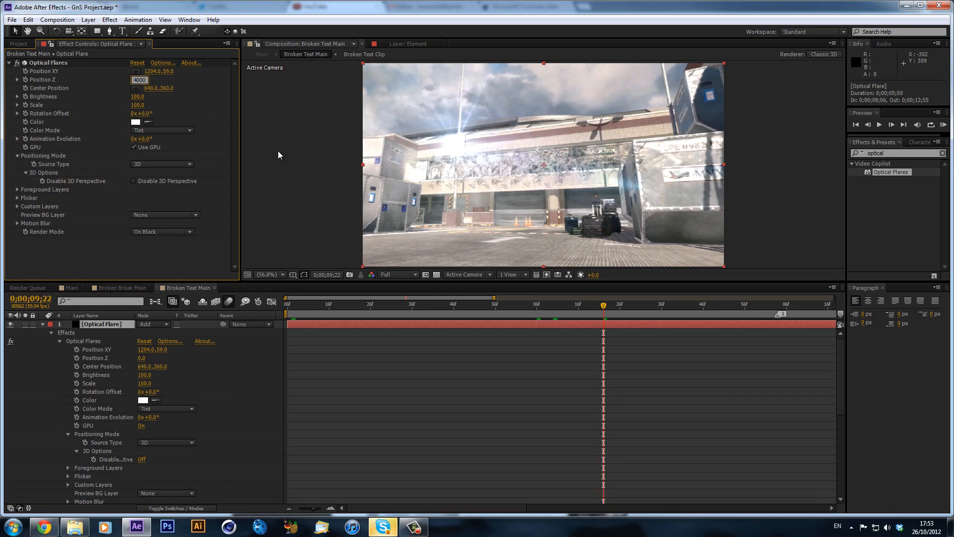
key(Return)
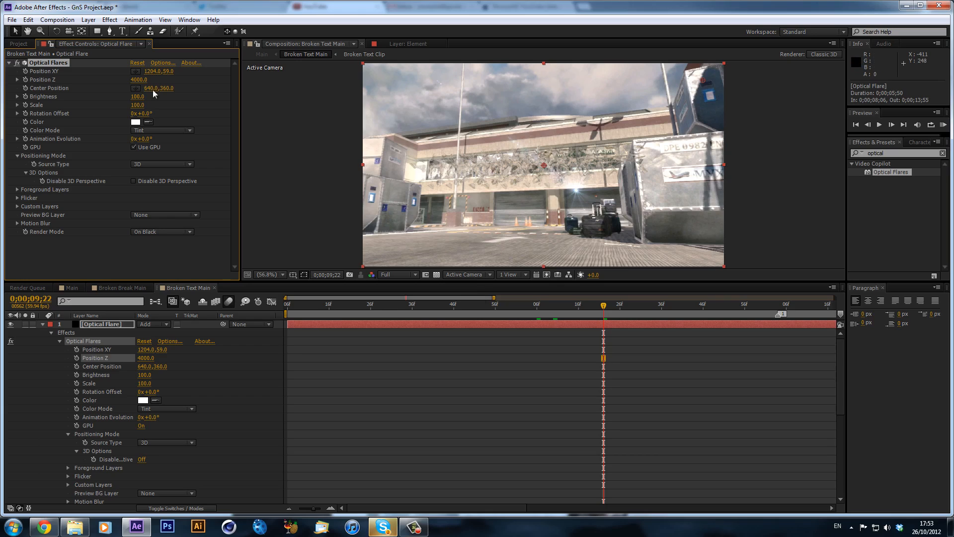
Move the flare to Position XY of about -634, -379, judging it against the DEFIANSY text at 0;00;10;29
drag(149, 70, 16, 115)
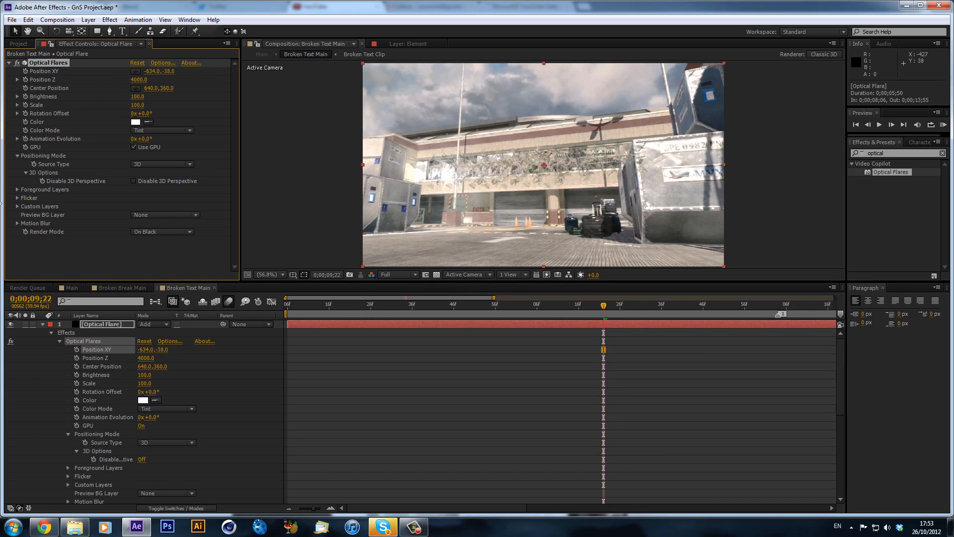
drag(173, 88, 134, 79)
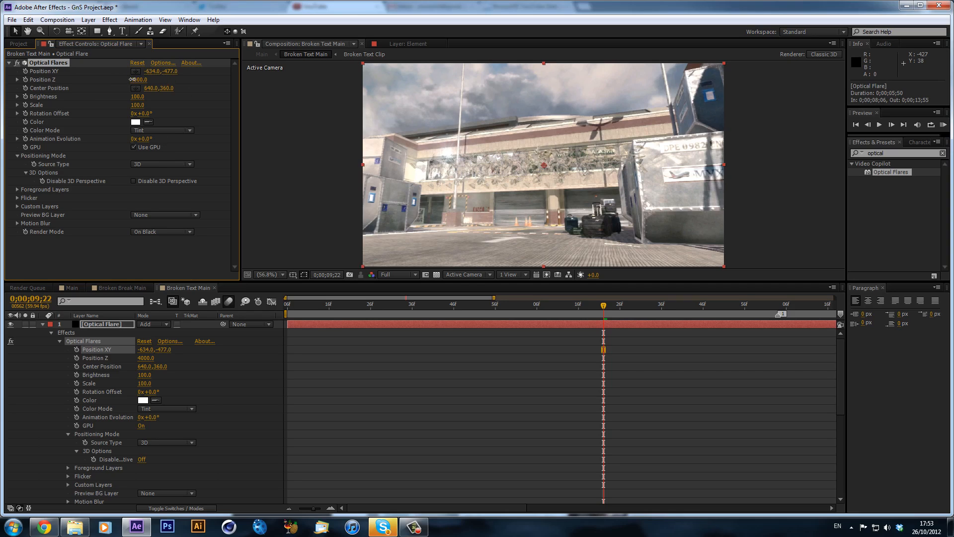
click(42, 325)
drag(664, 306, 674, 307)
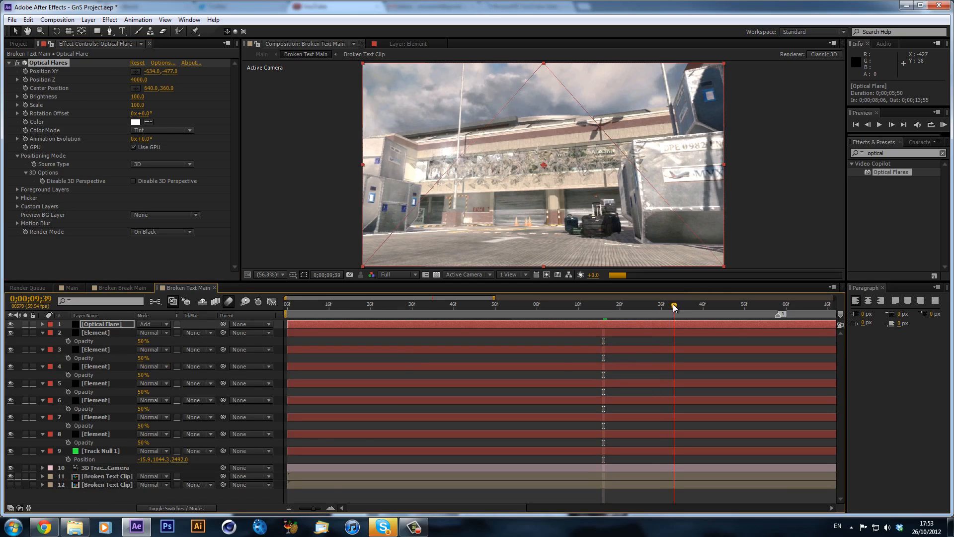
click(288, 508)
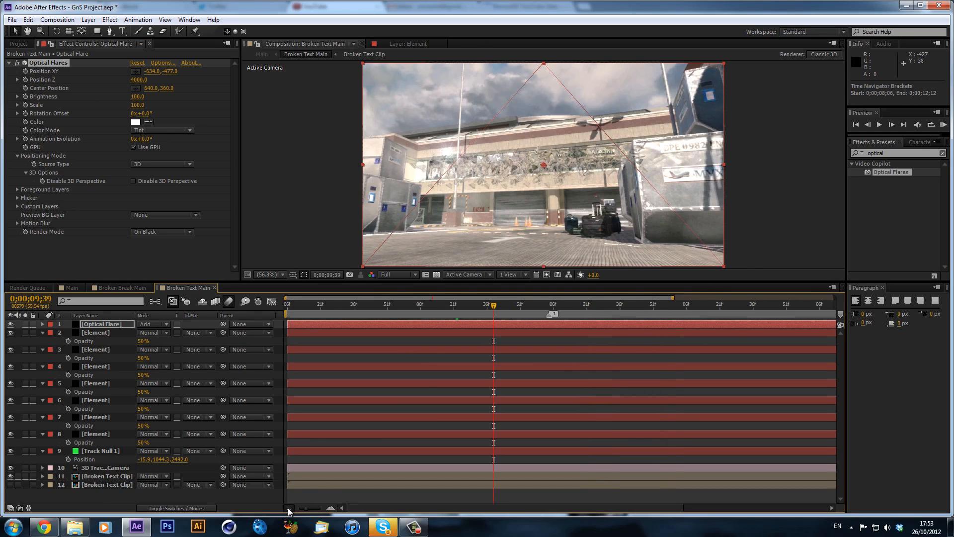
click(288, 508)
click(511, 304)
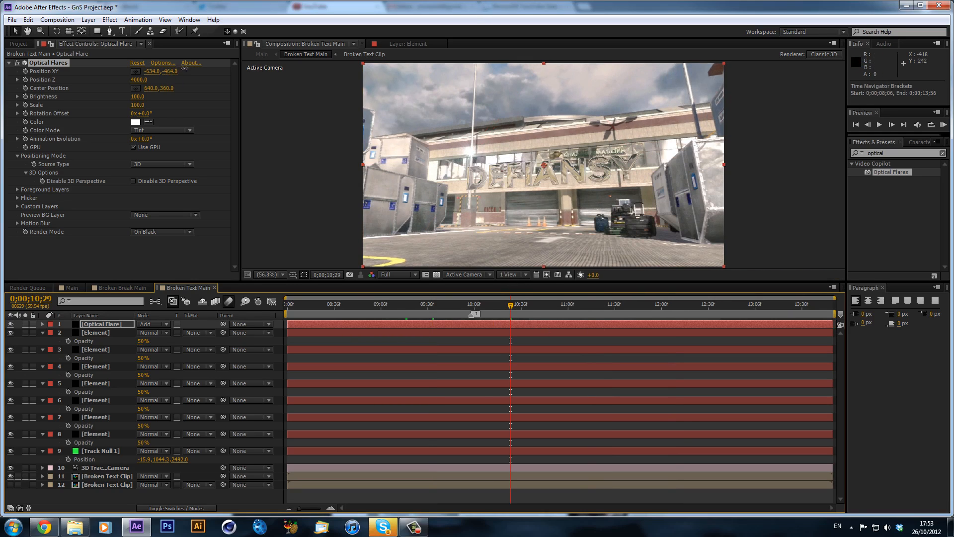
drag(185, 68, 254, 65)
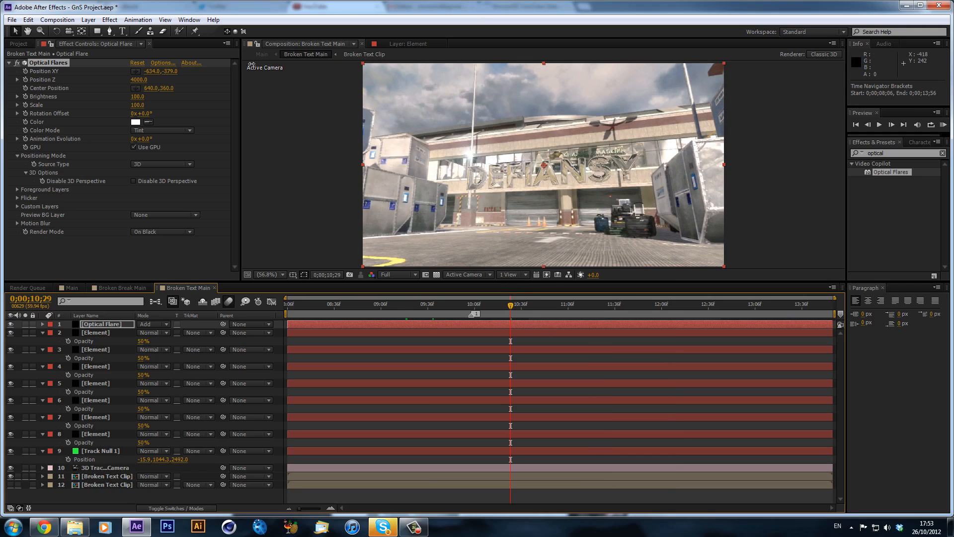
Open the Optical Flares options, go to the Pro Presets 2 preset folder and widen the options window
click(162, 62)
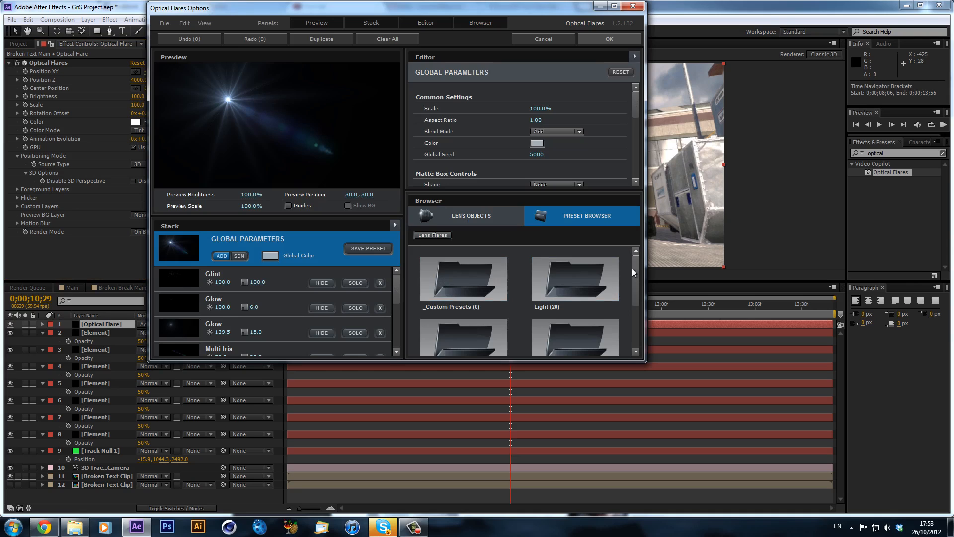
drag(631, 269, 631, 312)
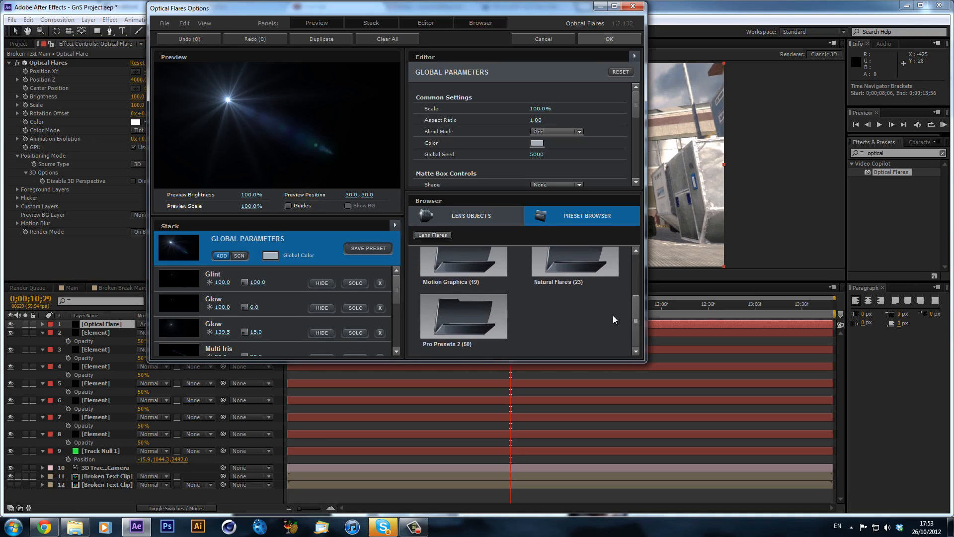
click(450, 319)
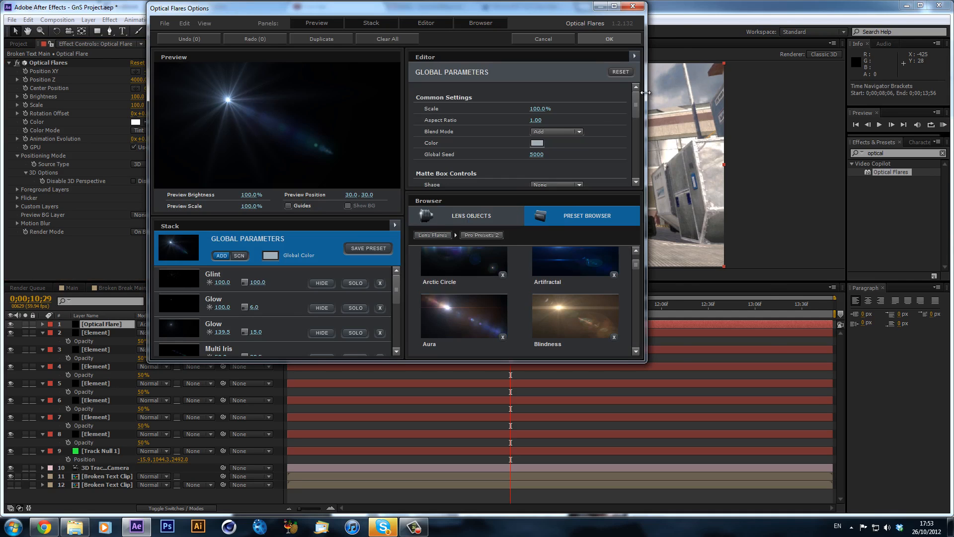
drag(646, 93, 773, 91)
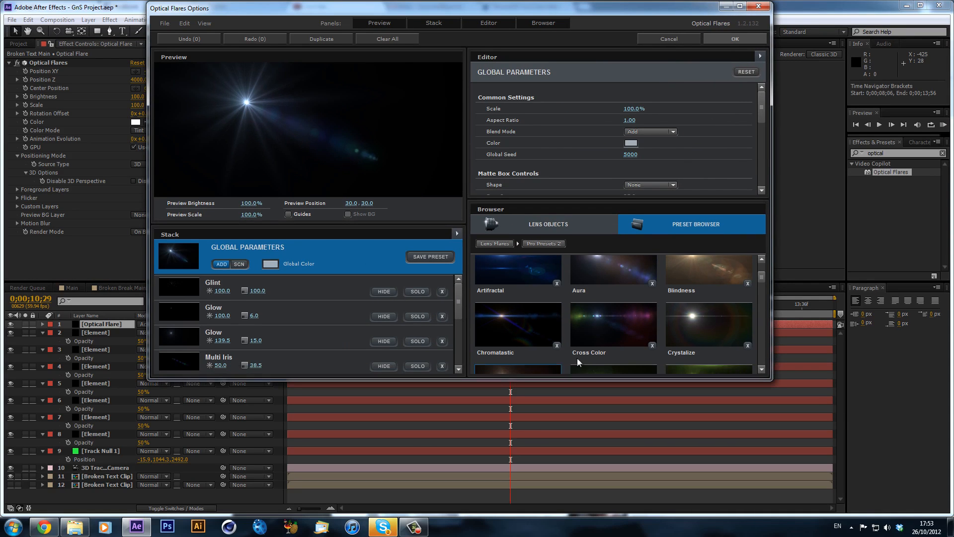
Browse the Pro Presets 2 flares and load the Silouette preset
scroll(608, 326, down, 5)
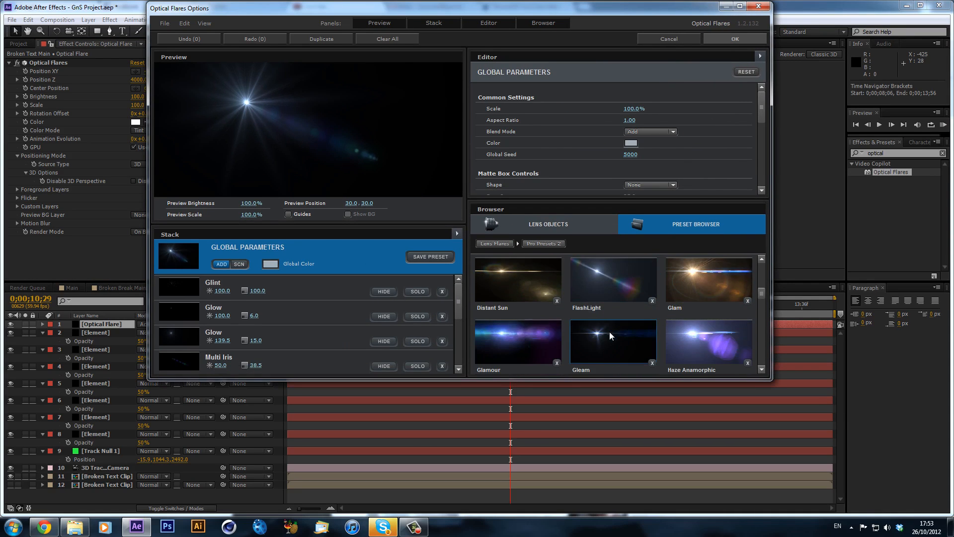
scroll(610, 332, down, 2)
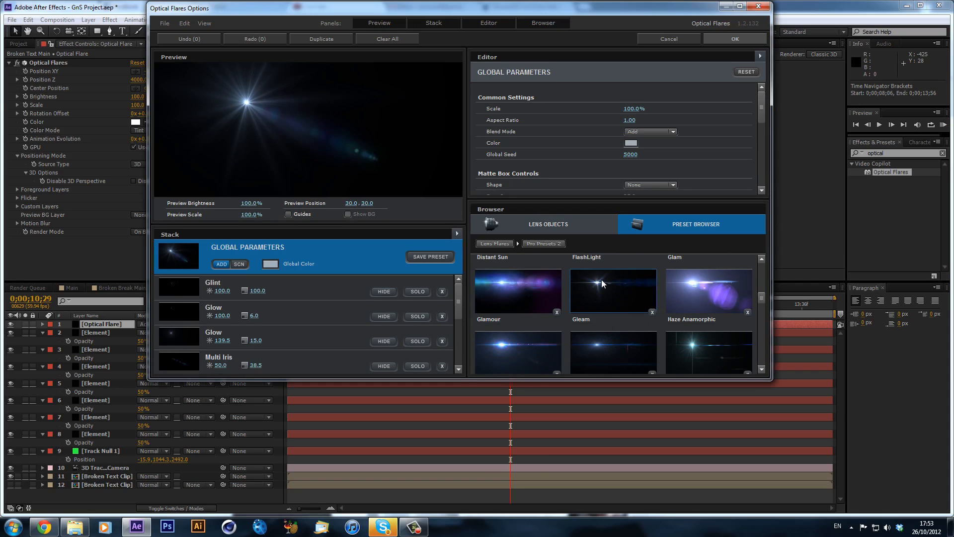
scroll(606, 287, down, 6)
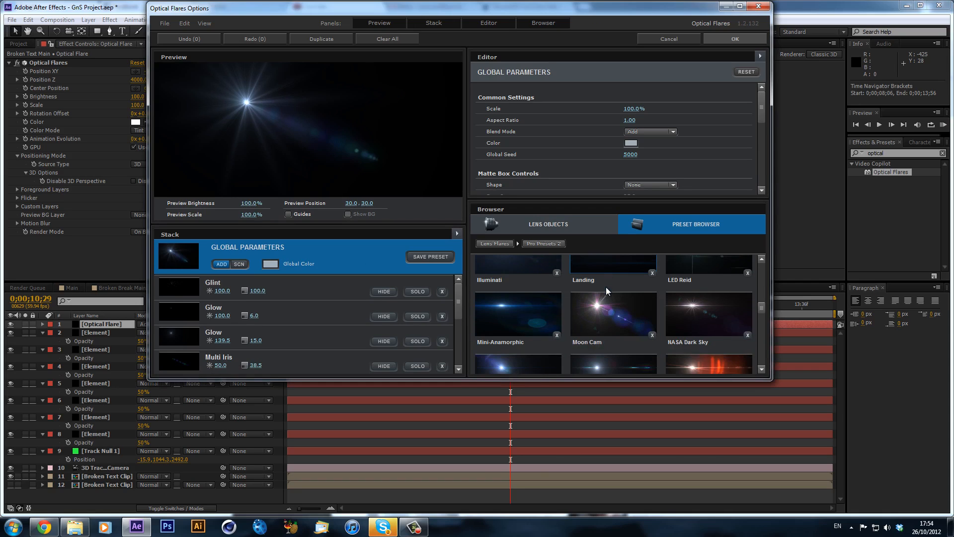
scroll(607, 287, down, 4)
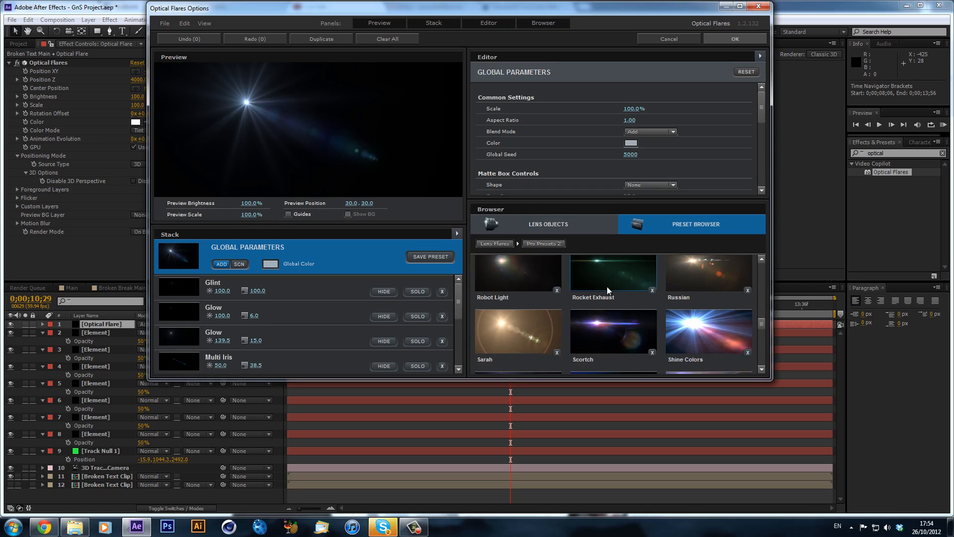
scroll(623, 288, down, 5)
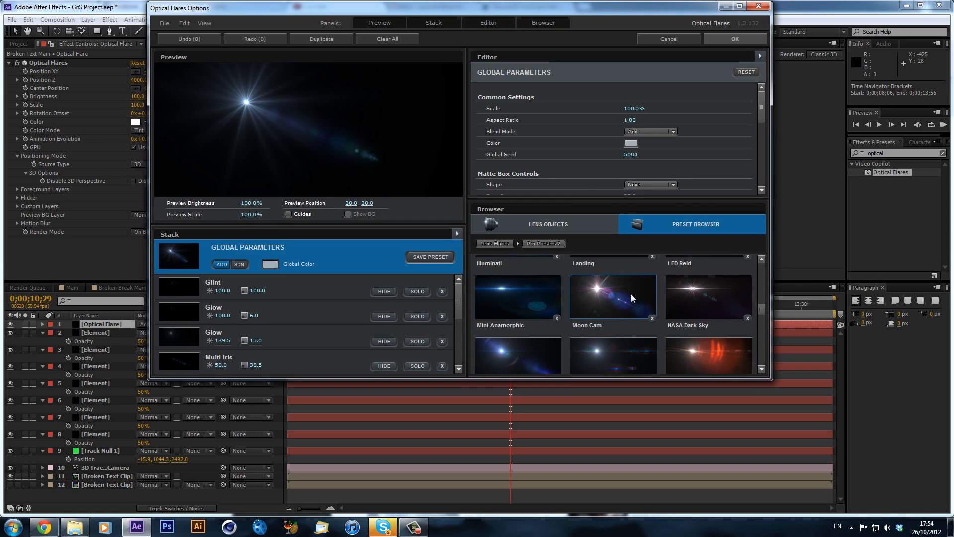
scroll(621, 287, down, 3)
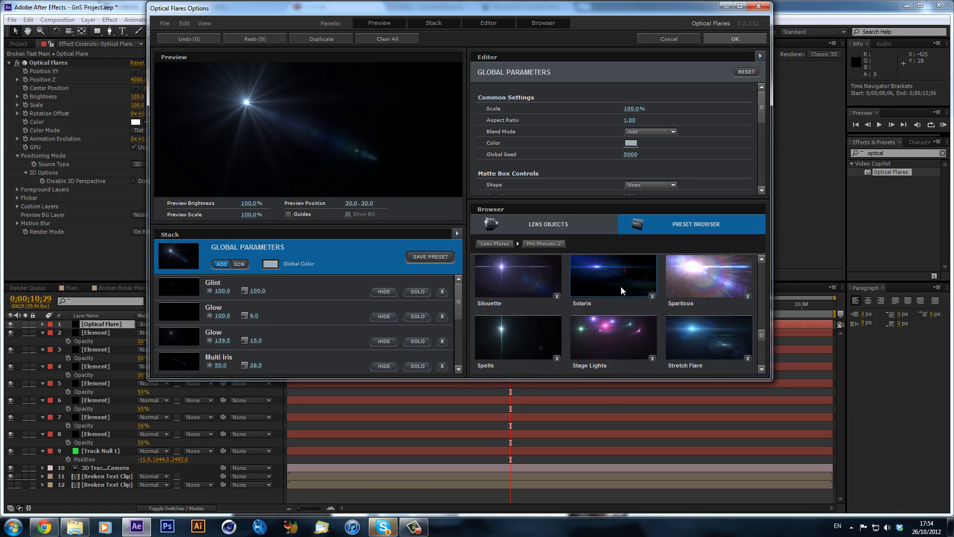
click(615, 293)
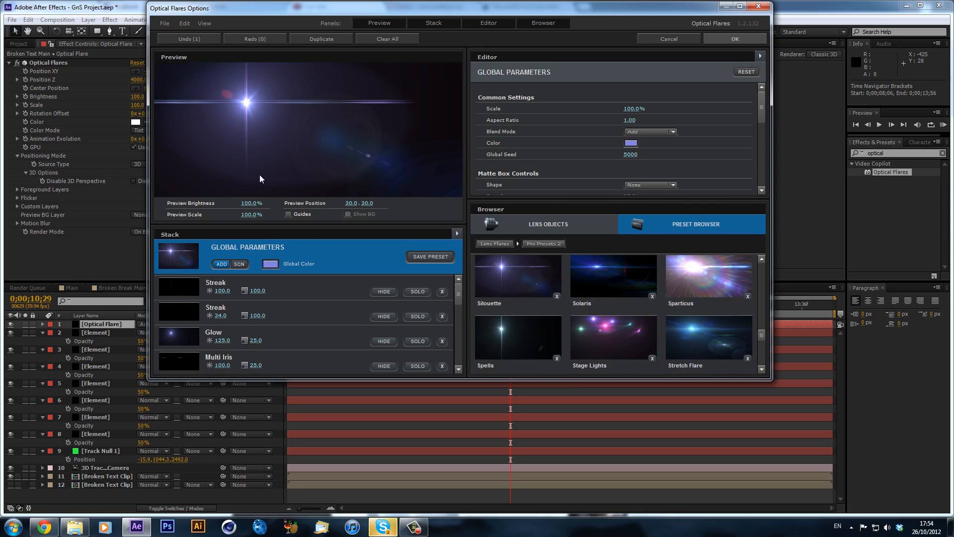
Change the flare's Global Color to white, FEFFFE
click(270, 264)
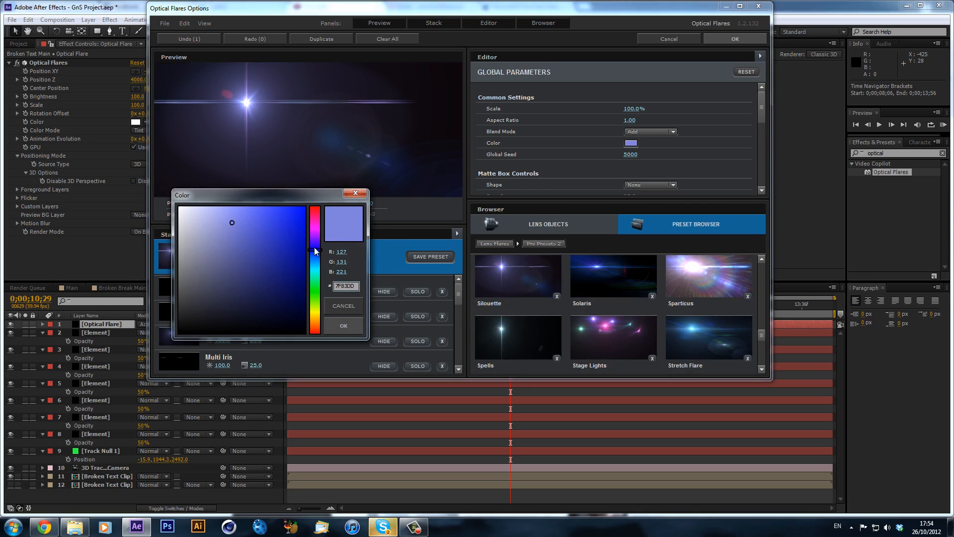
drag(322, 252, 322, 312)
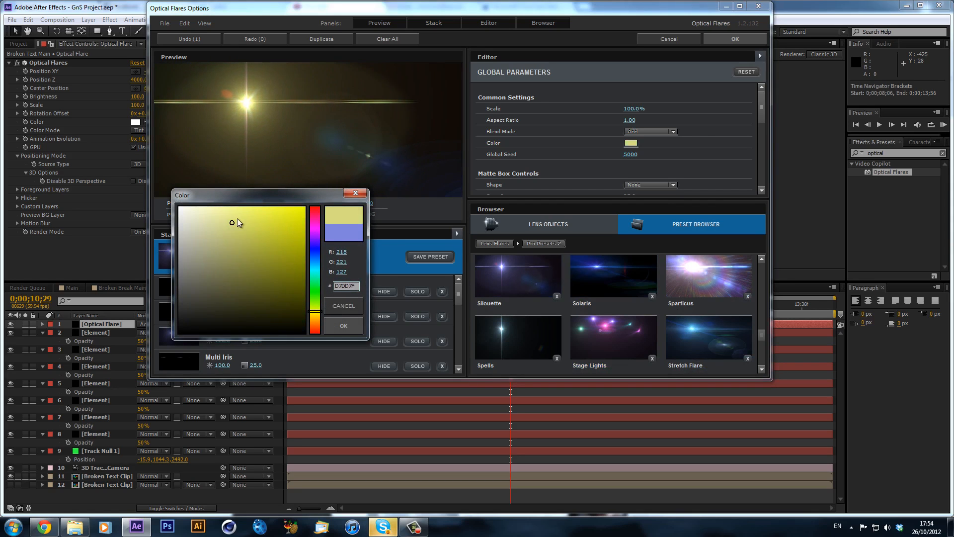
drag(237, 219, 179, 170)
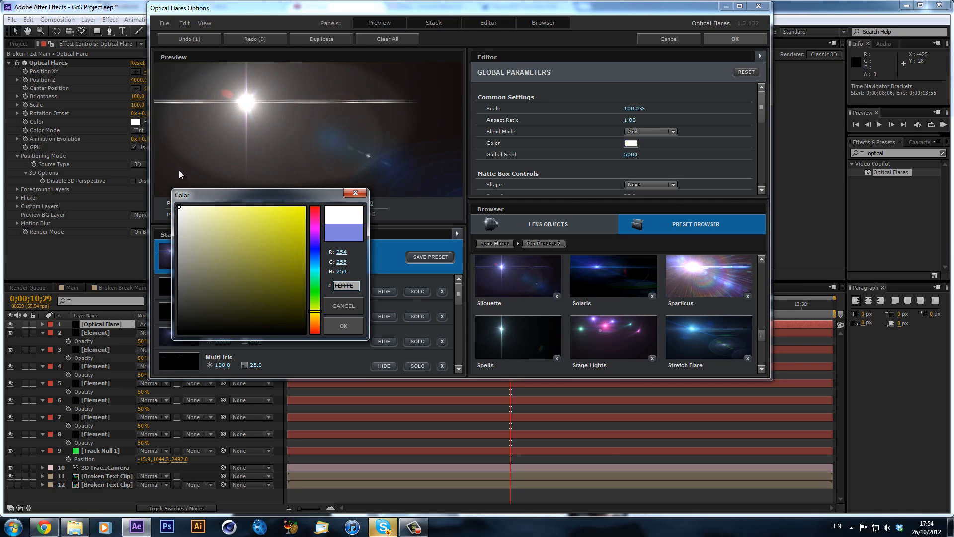
click(353, 325)
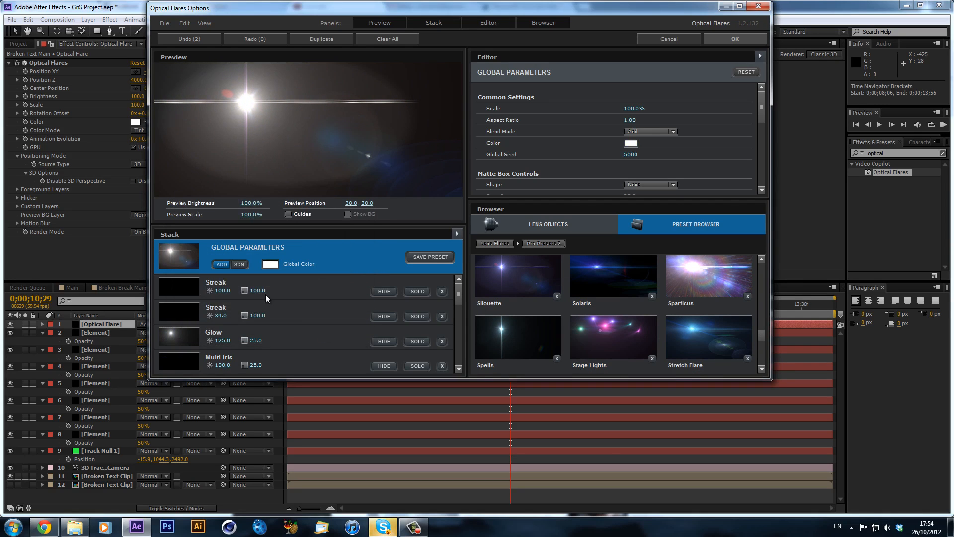
Hide the two large Iris elements with brightness 30.5 and 34.5 in the flare's stack
scroll(271, 290, down, 1)
drag(458, 293, 456, 322)
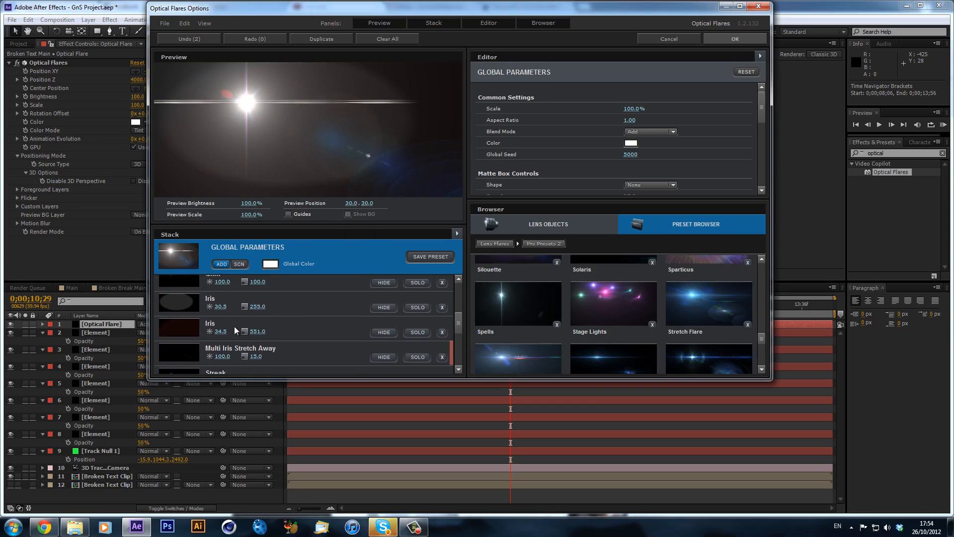
click(386, 332)
click(387, 308)
Try hiding the first Streak element in the stack, then show it again
scroll(388, 325, up, 2)
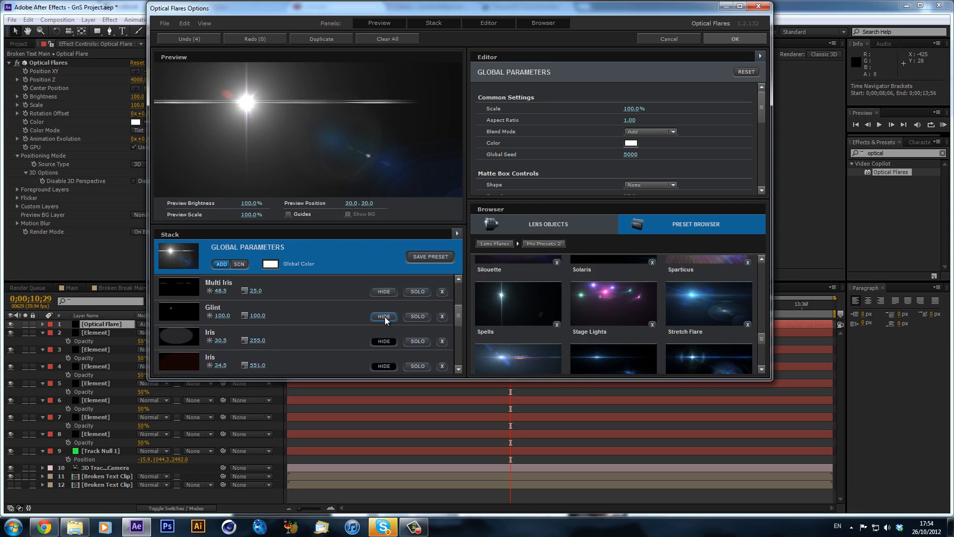
scroll(392, 306, up, 1)
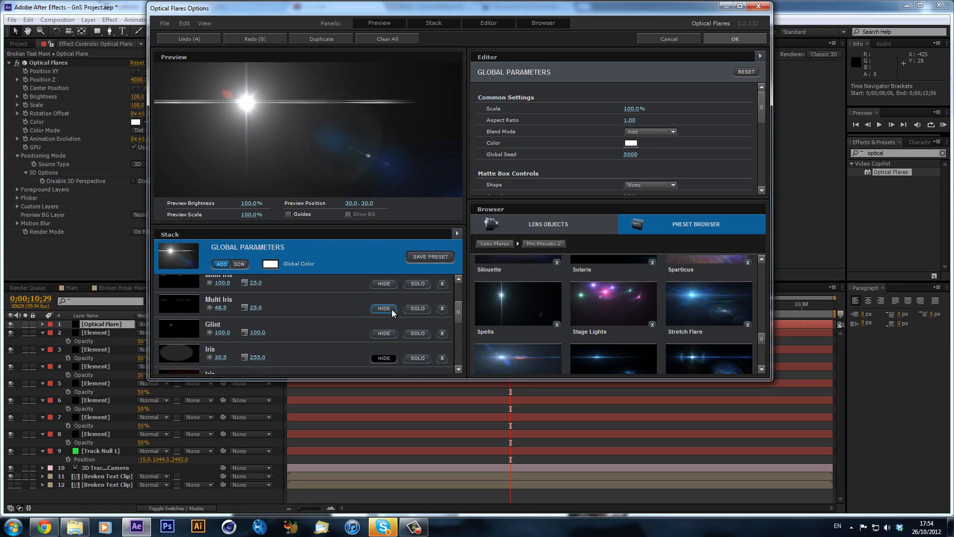
scroll(383, 309, up, 4)
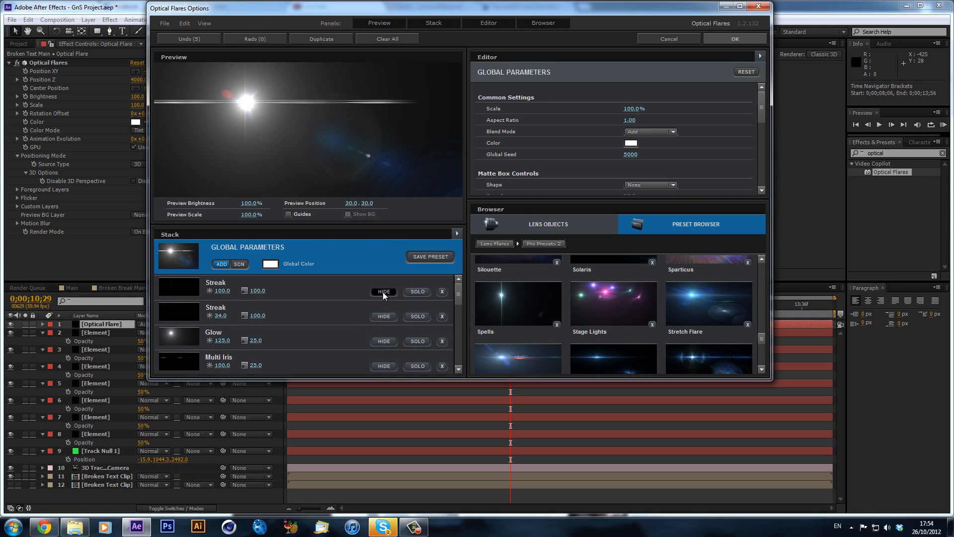
click(384, 291)
Hide the Multi Iris Stretch Away element and the Multi Iris elements with brightness 19.0 and 37.5, keeping the Streak between them visible
scroll(383, 323, down, 5)
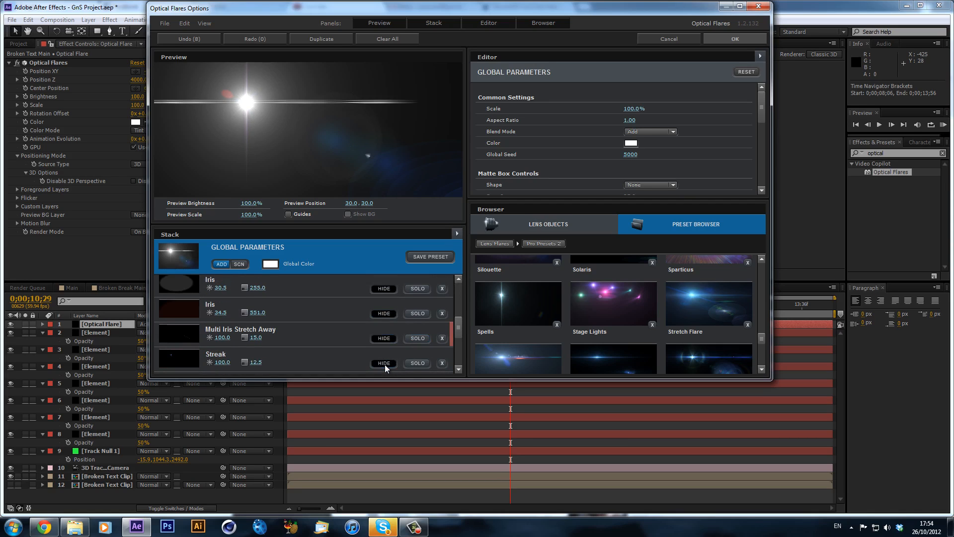
click(385, 364)
scroll(368, 343, down, 2)
click(390, 340)
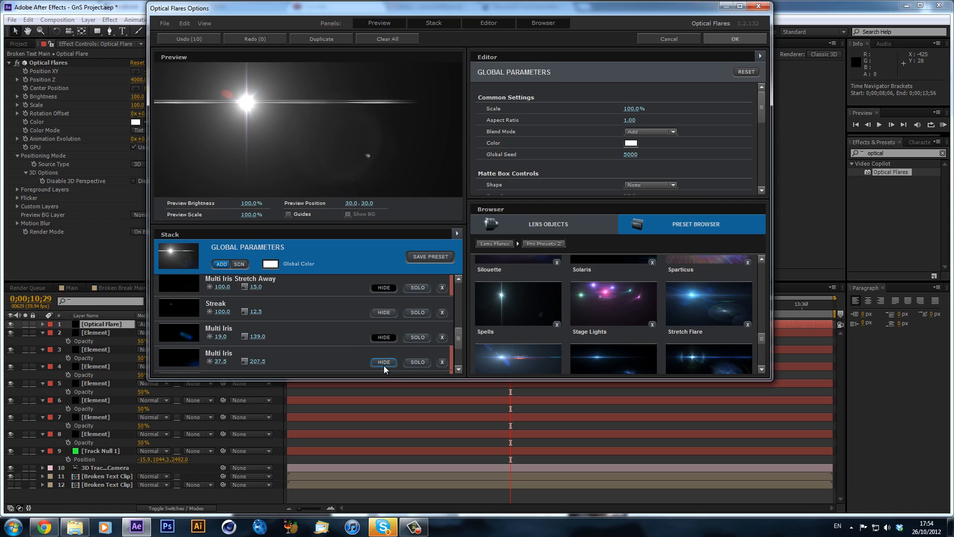
click(384, 364)
Hide the small Iris elements with brightness 181.0 and 460.5 near the end of the stack
scroll(386, 343, down, 2)
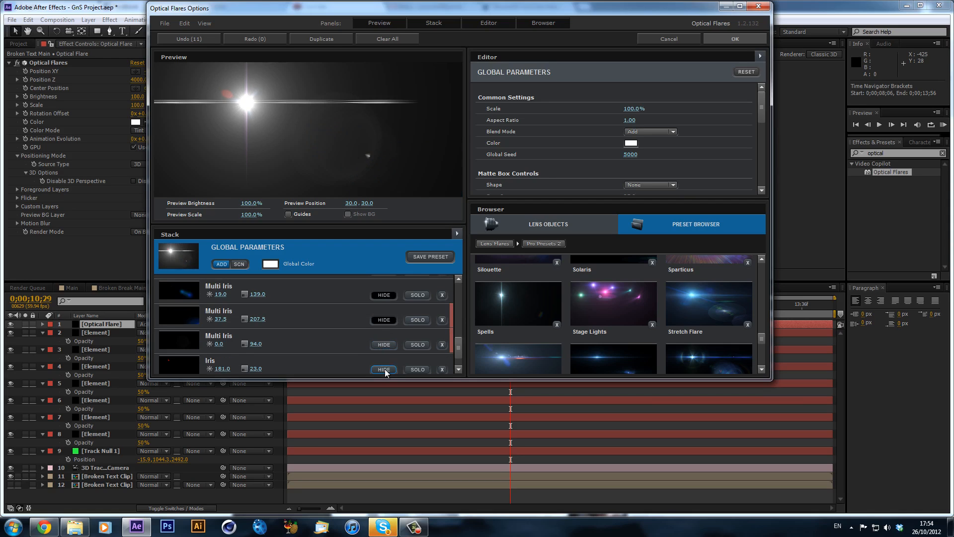
click(385, 369)
scroll(362, 309, down, 1)
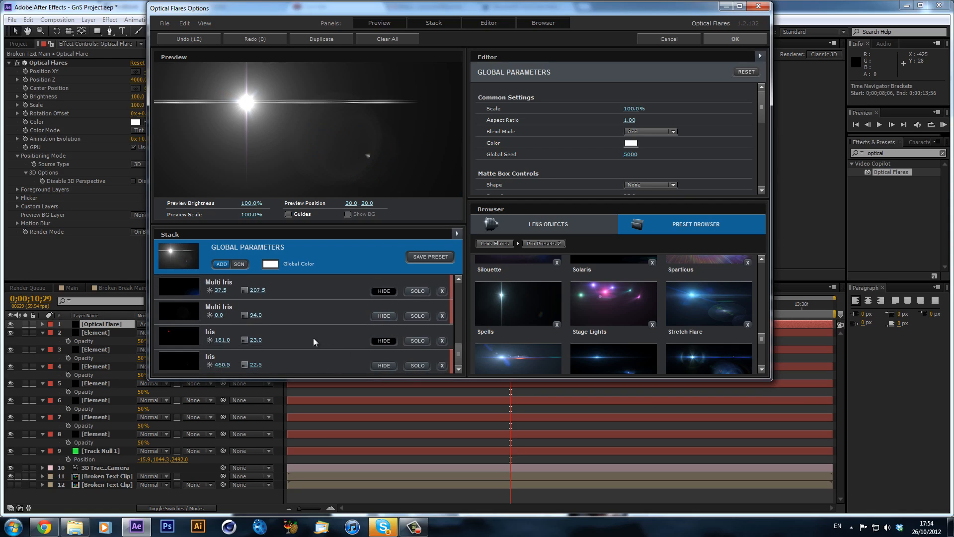
click(392, 365)
Set Color 1 of the first Streak element to pale yellow, F5FF89, and apply the flare options
scroll(362, 332, down, 4)
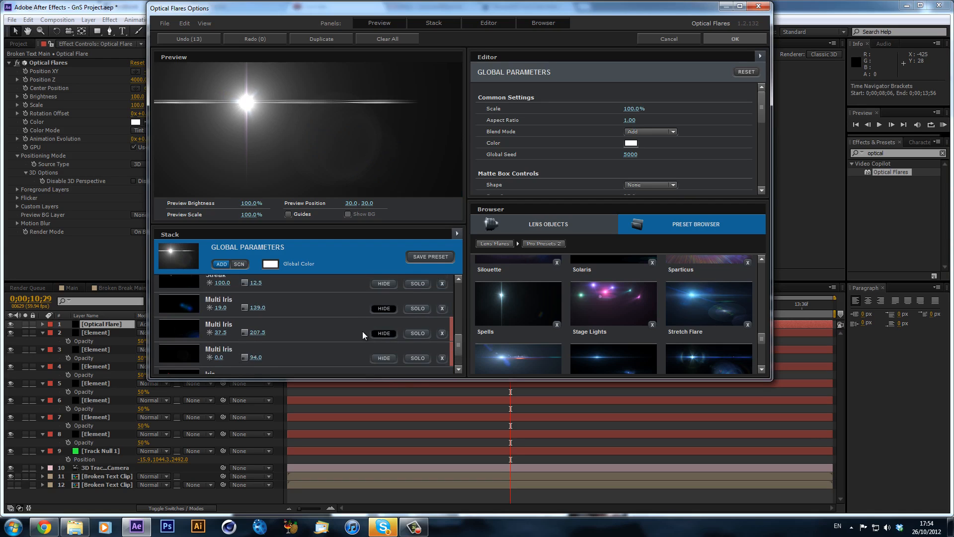
scroll(362, 331, up, 1)
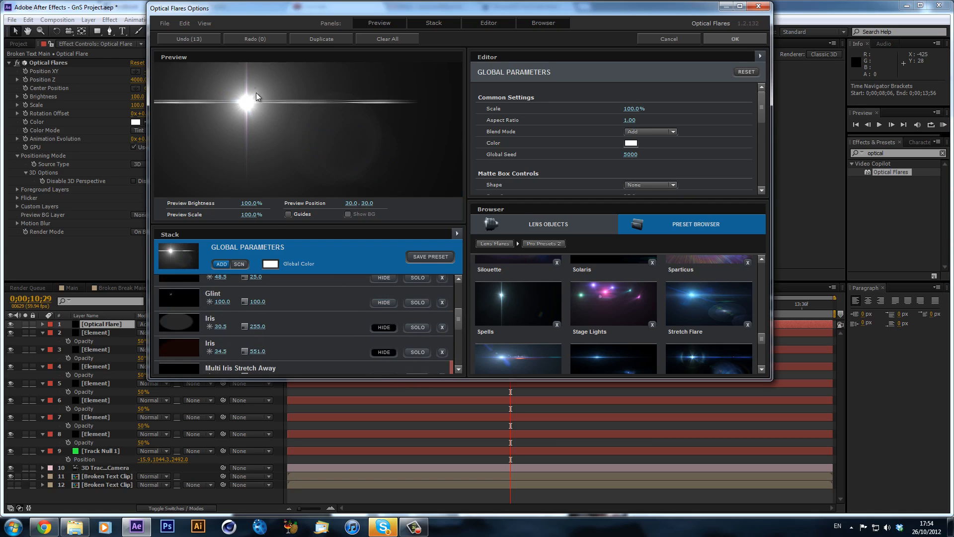
scroll(277, 304, up, 5)
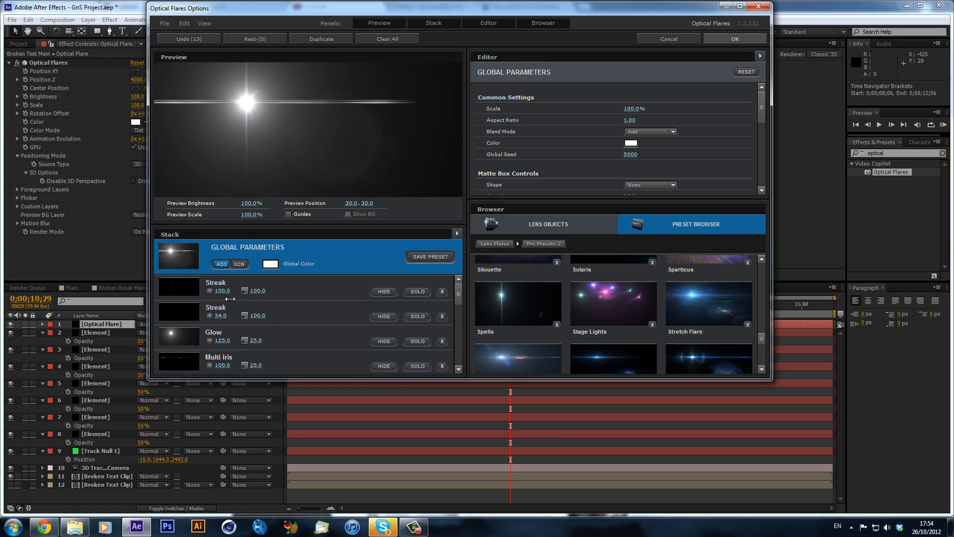
click(327, 290)
scroll(647, 127, down, 2)
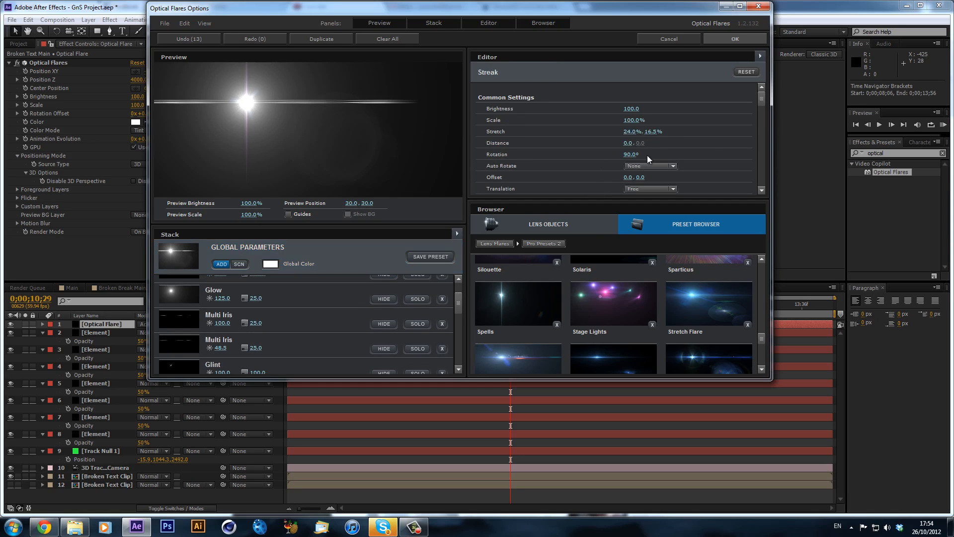
scroll(578, 108, down, 5)
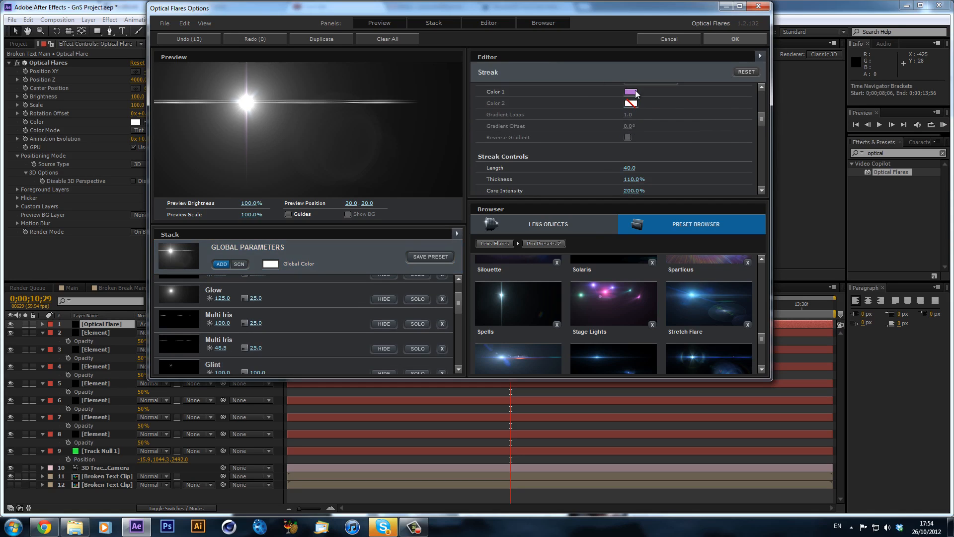
click(632, 92)
click(676, 126)
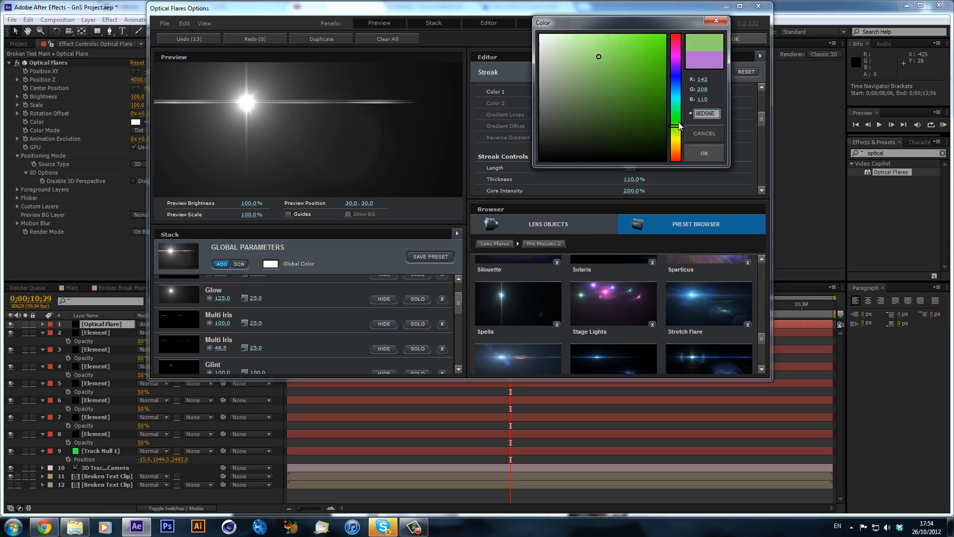
drag(678, 124, 678, 134)
drag(620, 61, 616, 17)
drag(678, 130, 676, 144)
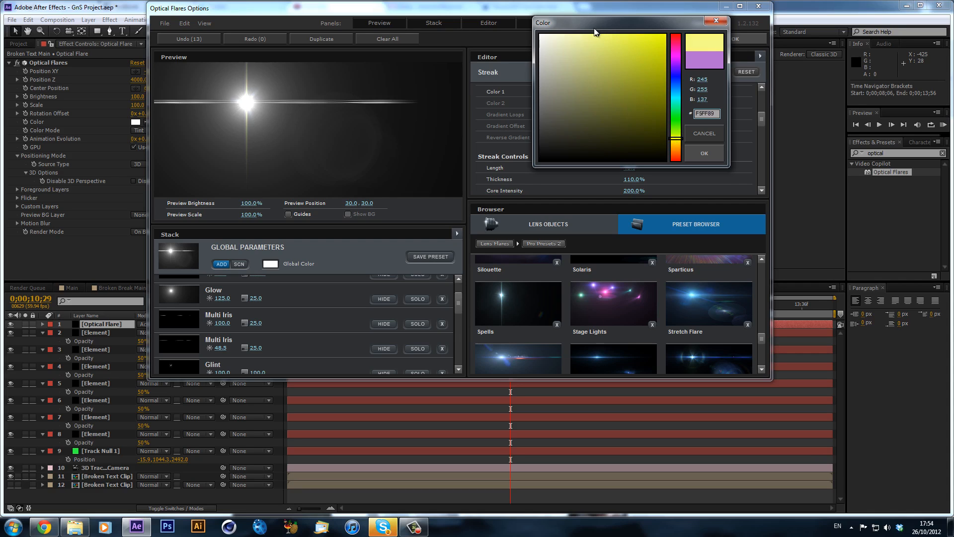
click(704, 153)
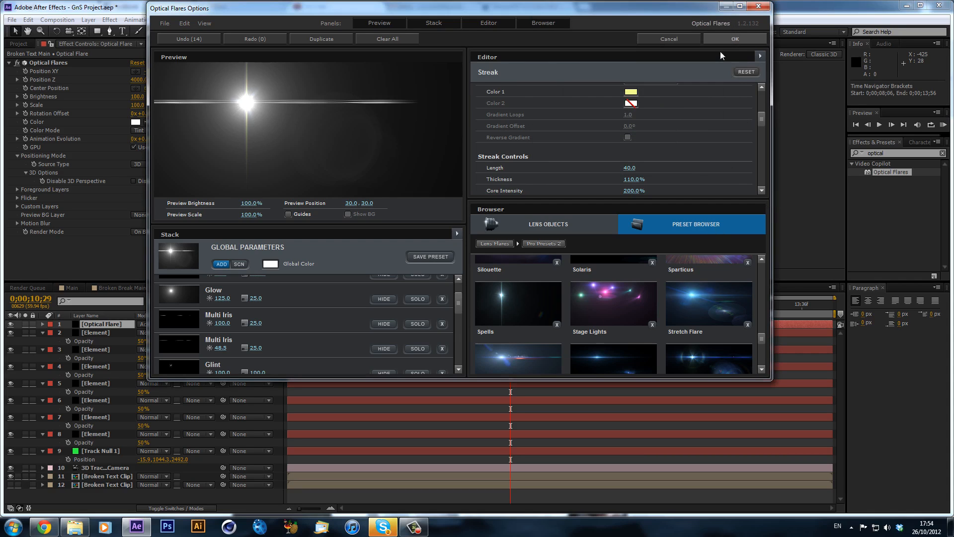
click(738, 39)
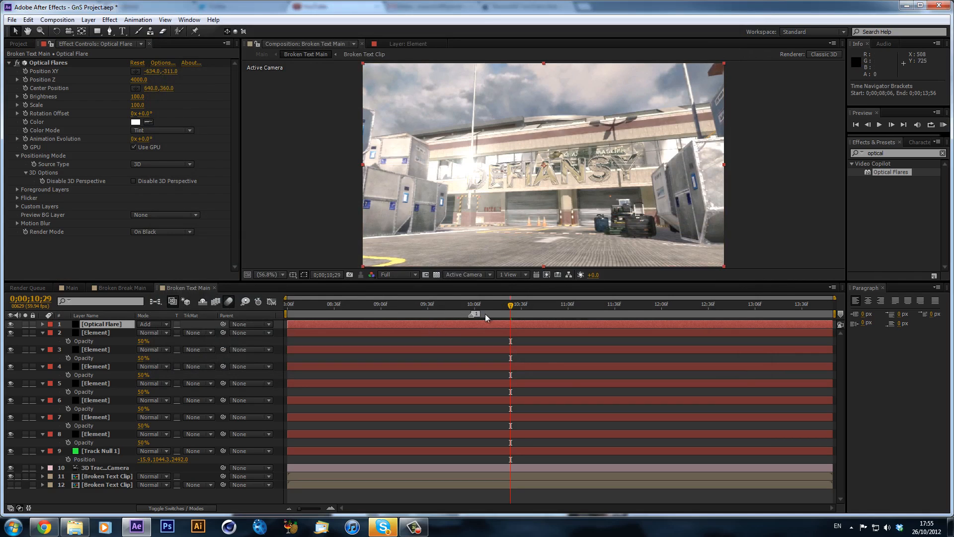
Turn off the visibility of the Optical Flare layer
click(412, 528)
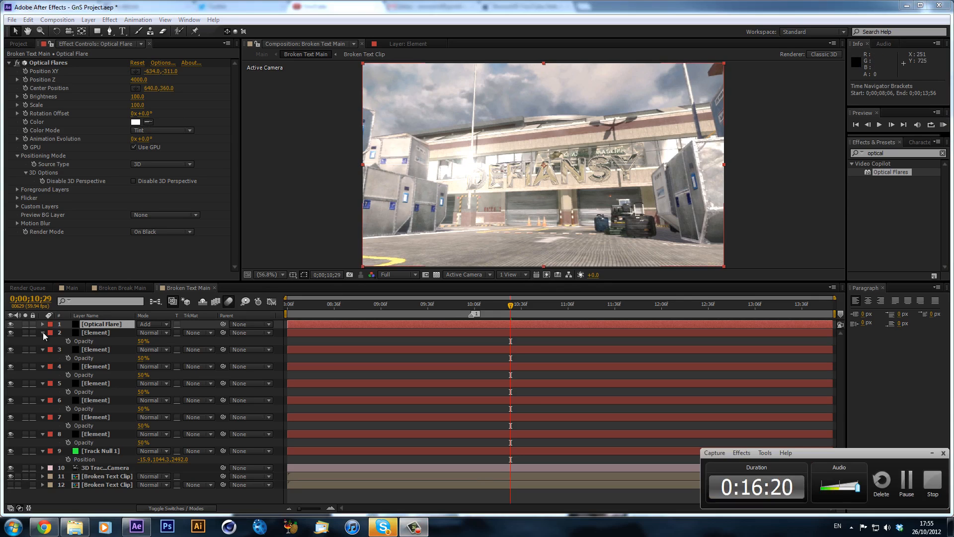
click(10, 324)
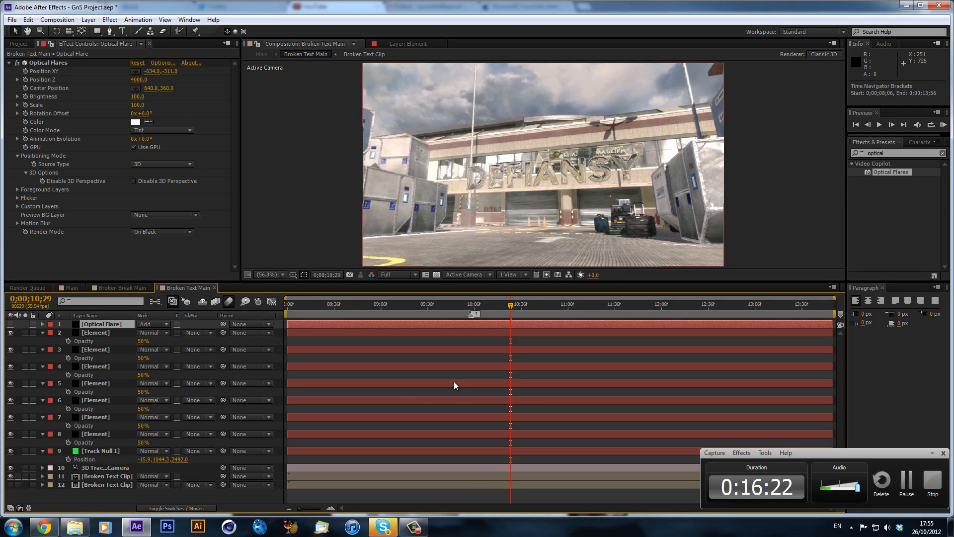